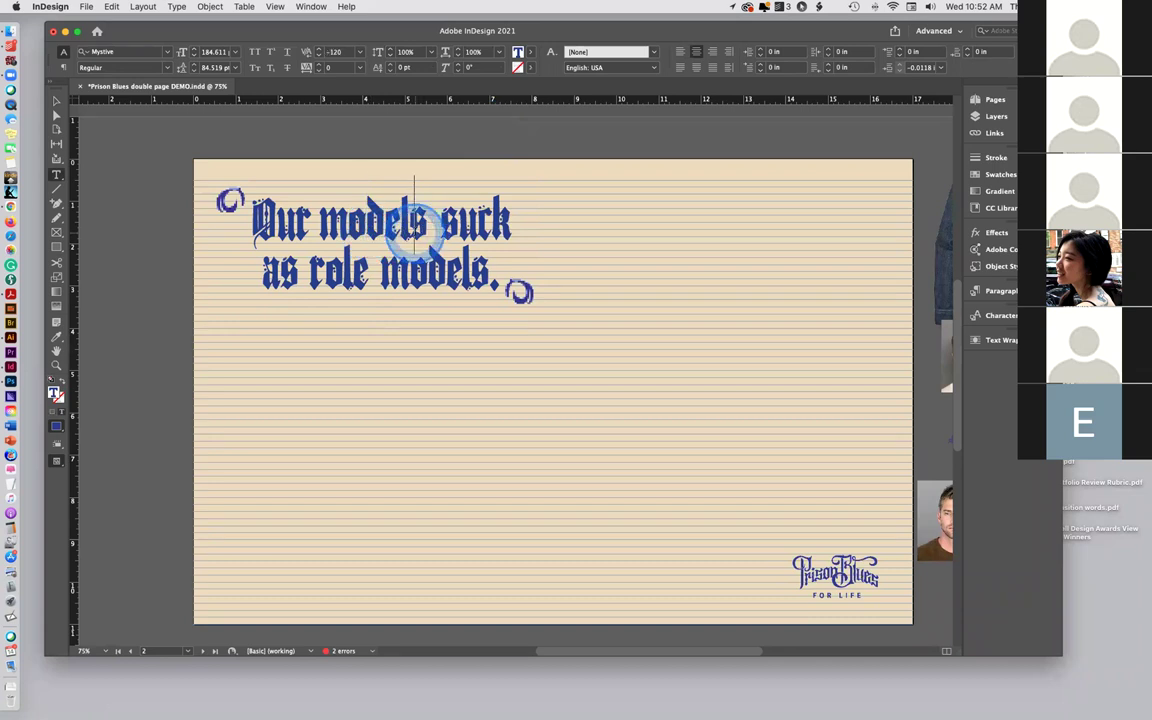
Fine-tune tracking on the headline's first line and kerning inside 'suck' and 'role'
key(alt+Right)
key(alt+Right)
key(alt+Right)
key(alt+Right)
key(alt+Right)
key(alt+Right)
key(alt+Right)
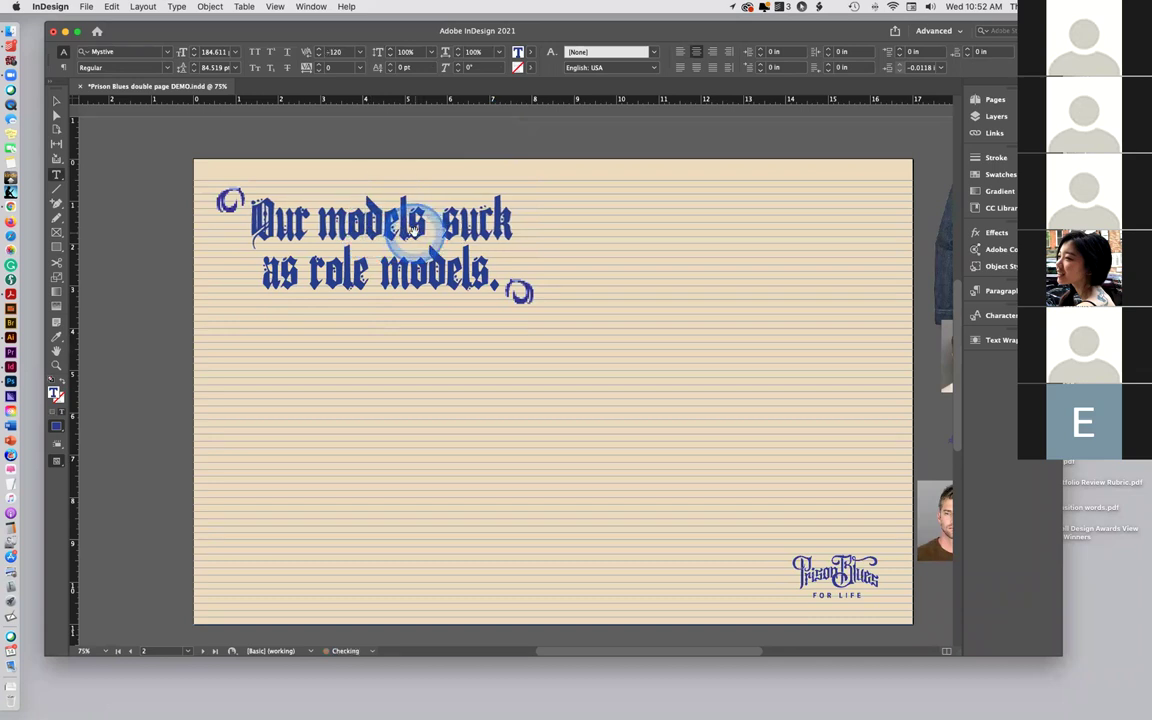
key(alt+Left)
key(alt+Left)
key(alt+Left)
key(alt+Left)
key(alt+Left)
key(alt+Left)
key(alt+Left)
key(alt+Left)
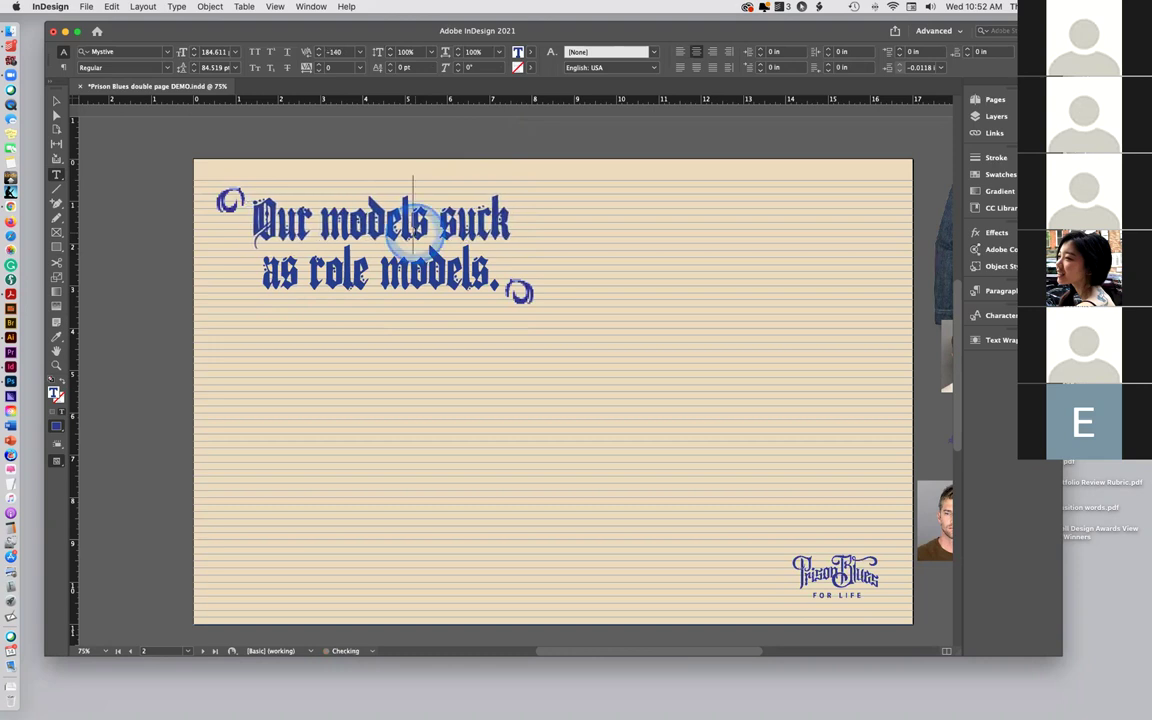
key(alt+Right)
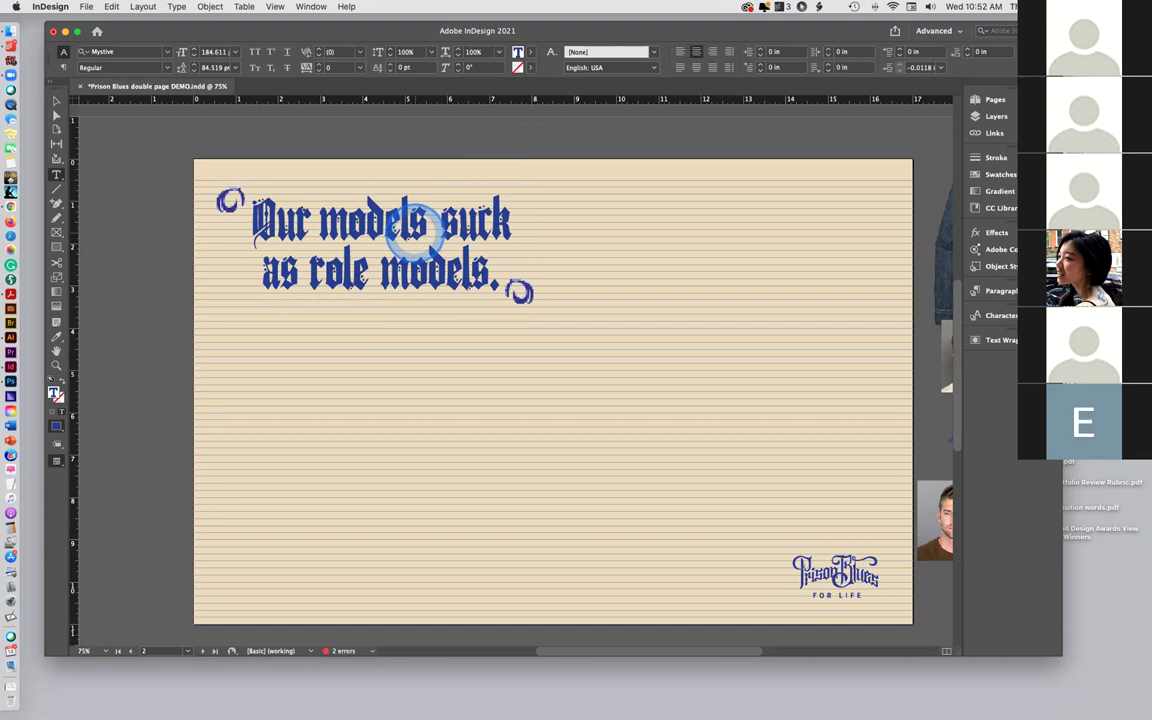
key(alt+Left)
key(alt+Left)
click(462, 230)
key(alt+Right)
key(alt+Right)
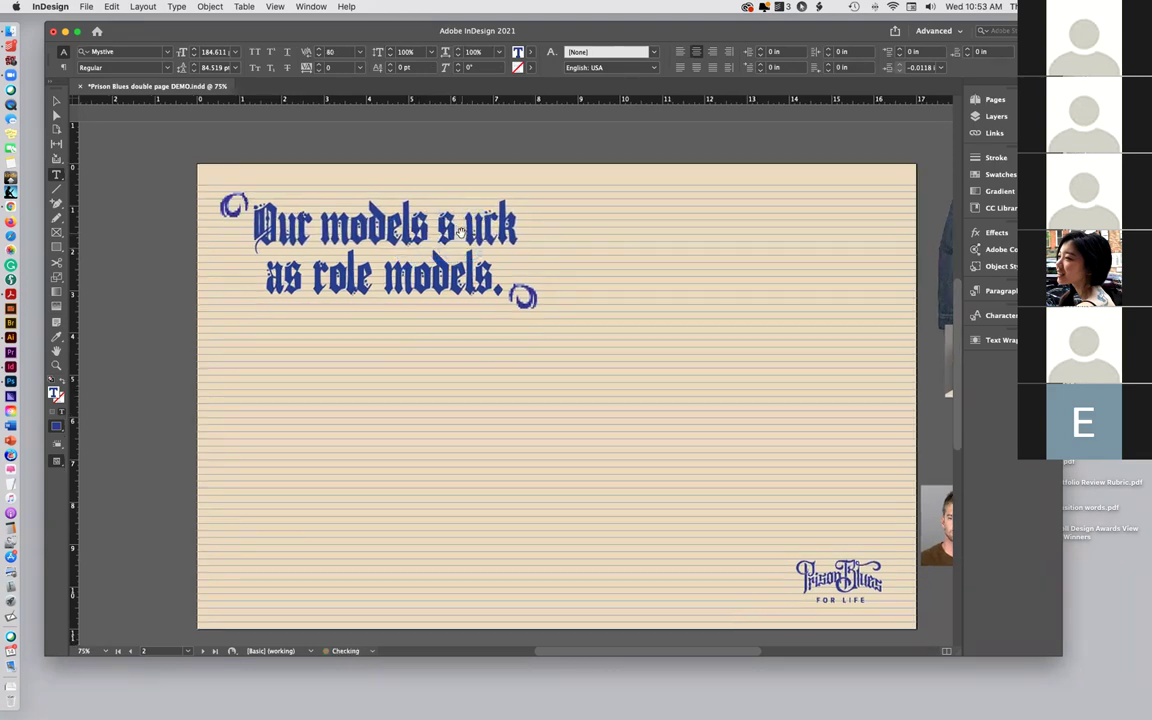
key(alt+Left)
key(alt+Left)
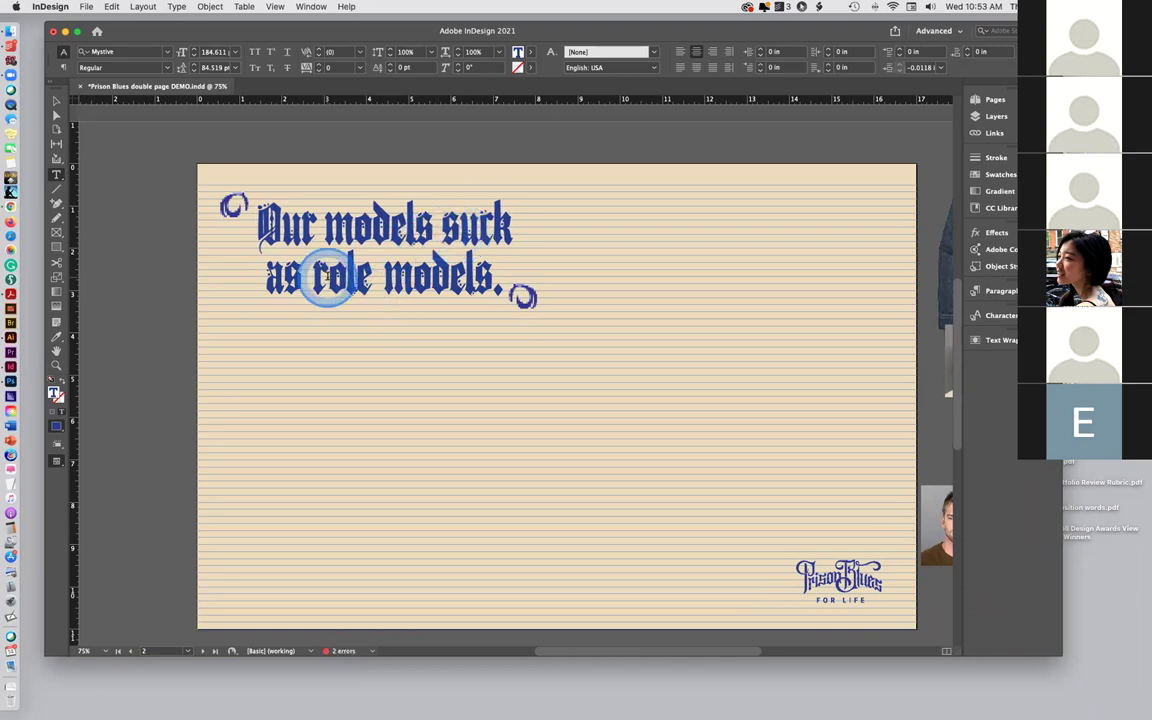
key(alt+Right)
key(alt+Left)
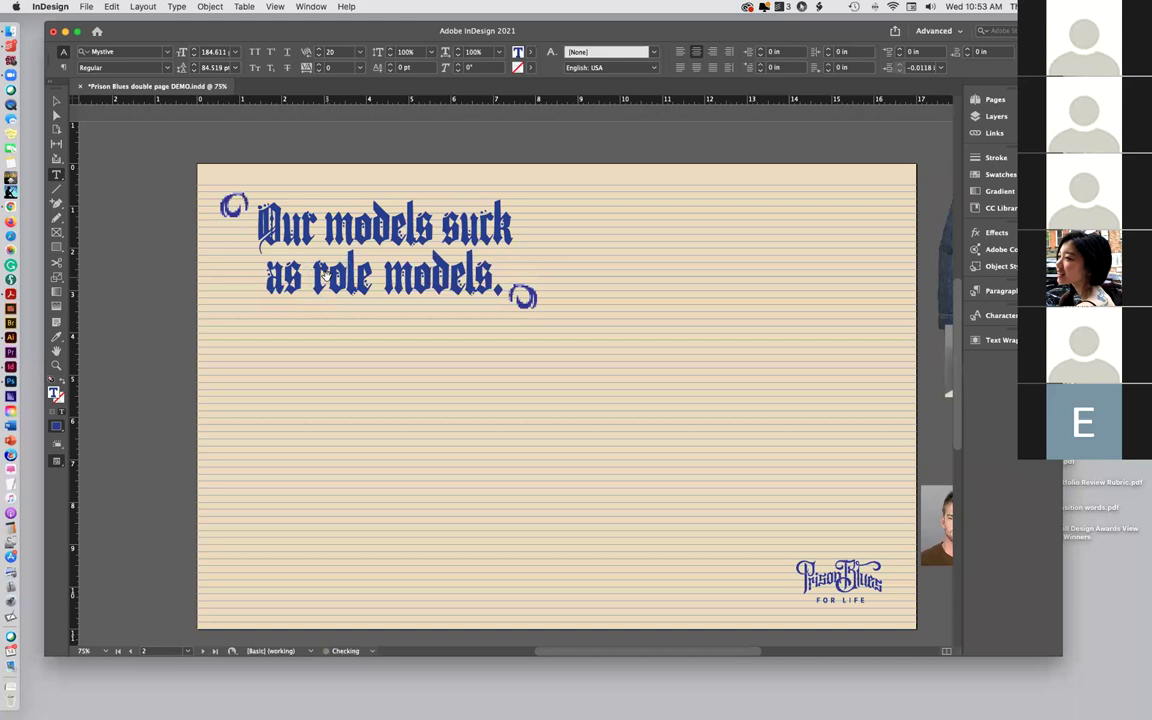
Tighten the kerning of the space between 'role' and 'models'
click(379, 275)
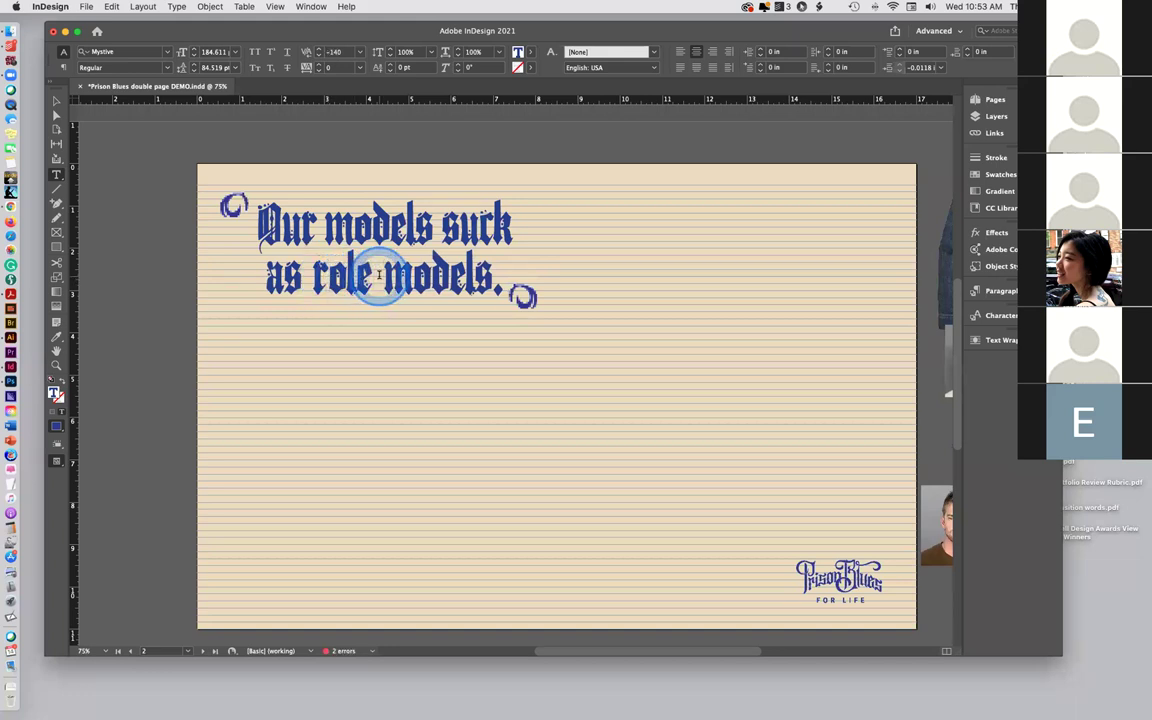
key(alt+Right)
key(alt+Right)
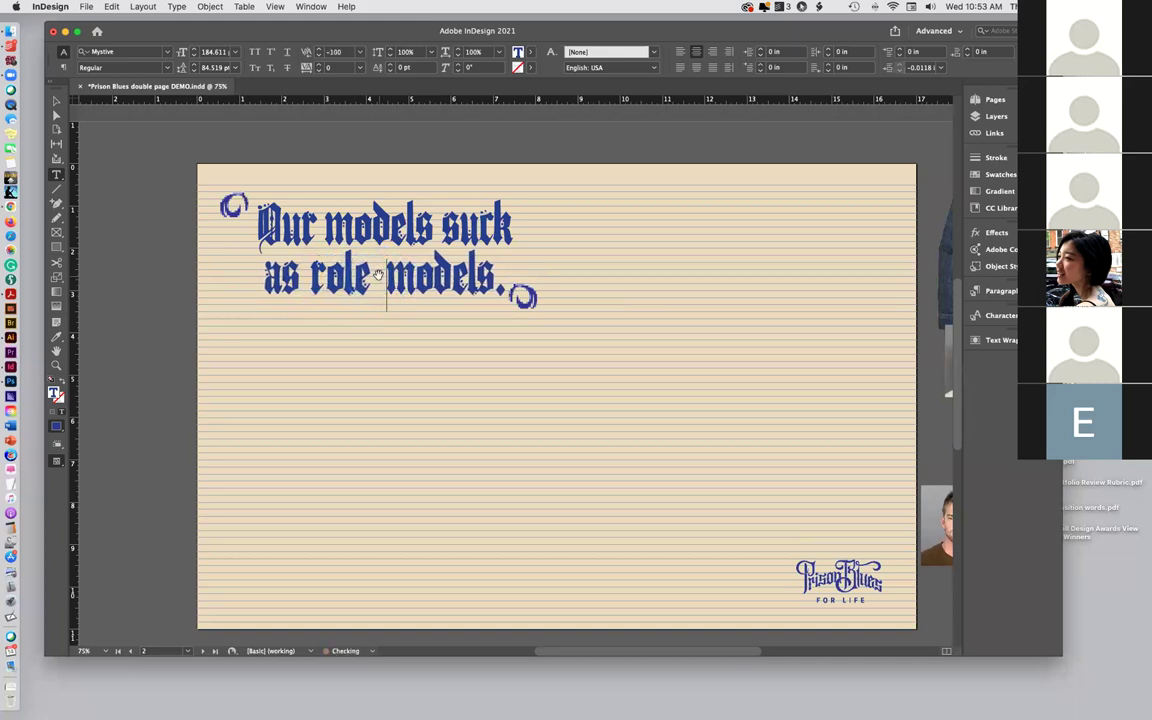
key(alt+Left)
key(alt+Left)
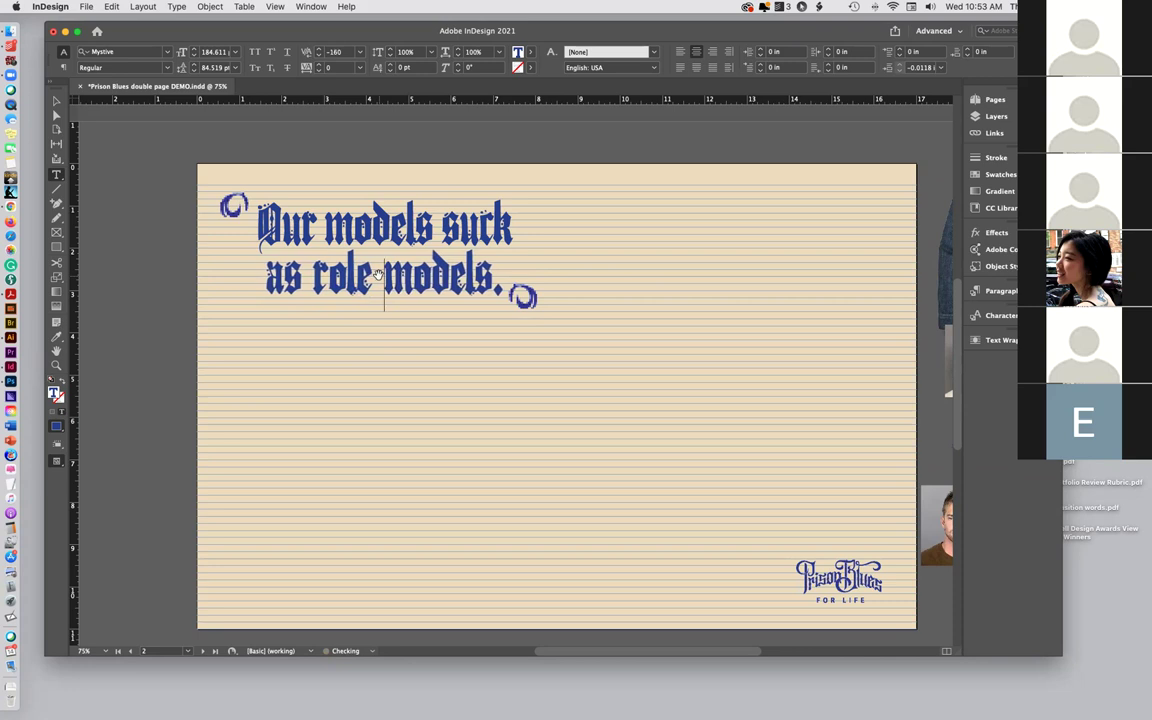
key(alt+Left)
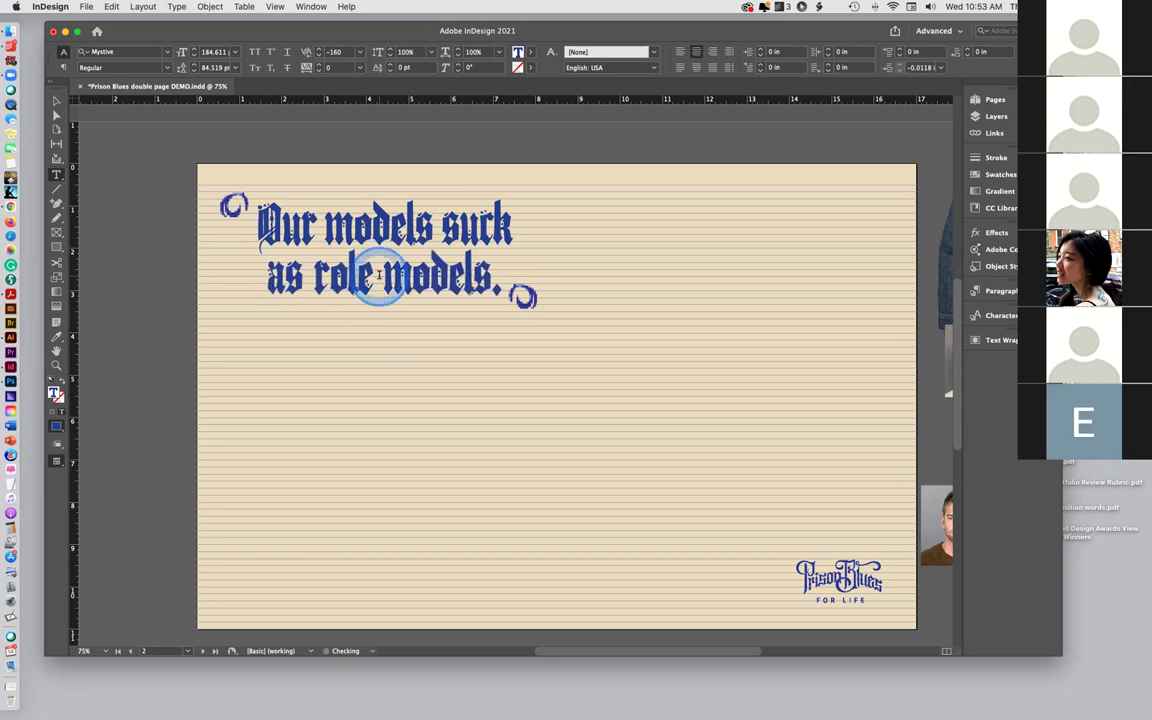
Select both headline lines and adjust their leading with Option+Up/Down
right_click(379, 303)
click(263, 221)
double_click(270, 218)
click(270, 218)
drag(270, 218, 537, 283)
key(alt+Up)
key(alt+Up)
key(alt+Up)
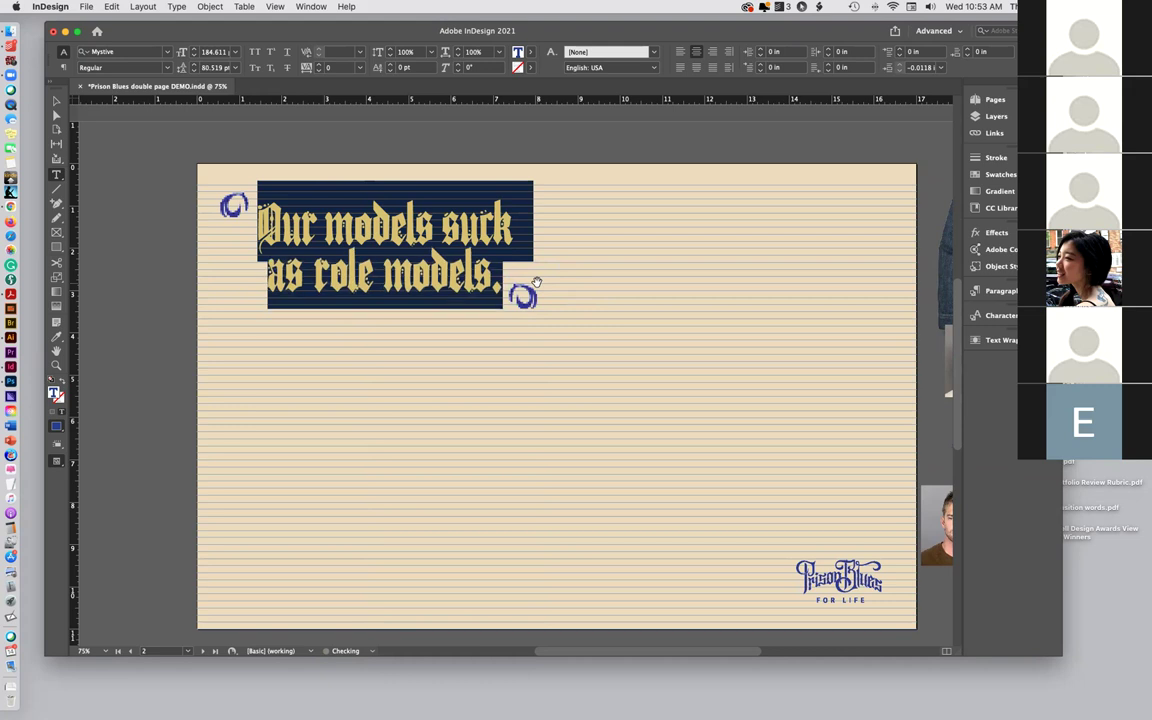
key(alt+Down)
key(alt+Down)
Deselect the headline and bring the Photoshop window with the denim jacket photo into view
click(538, 287)
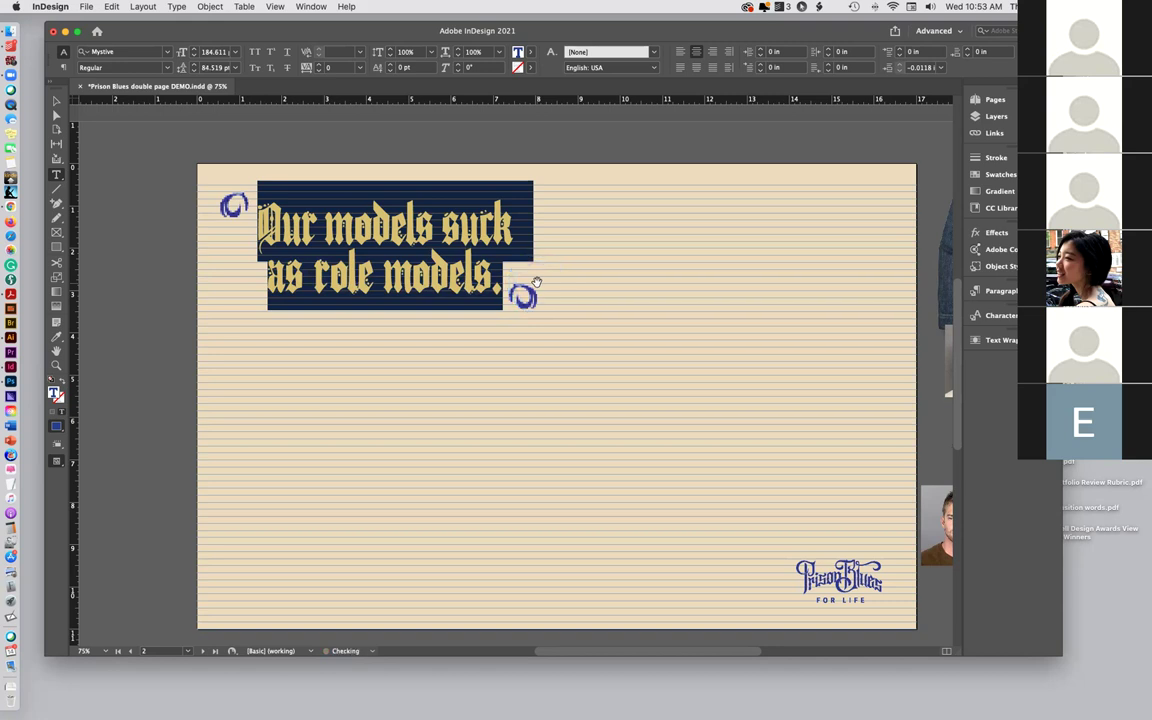
click(121, 123)
click(56, 102)
click(110, 145)
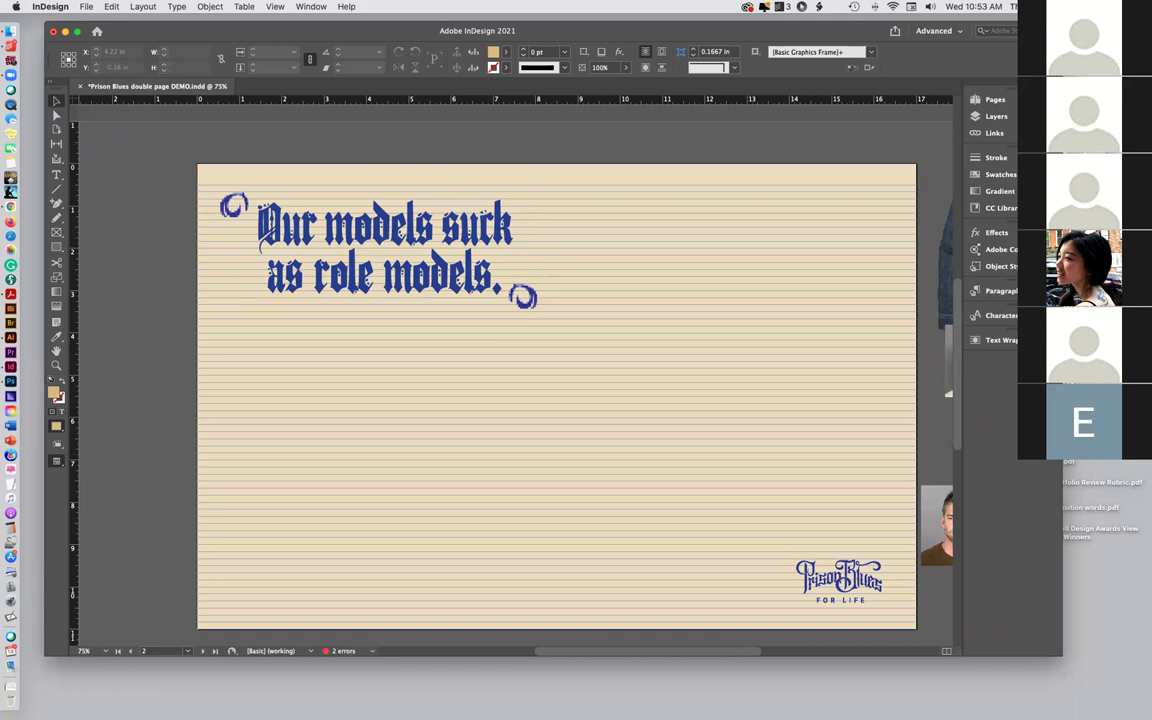
mouse_move(1150, 150)
mouse_down()
mouse_move(479, 98)
mouse_move(213, 25)
mouse_move(248, 37)
mouse_up()
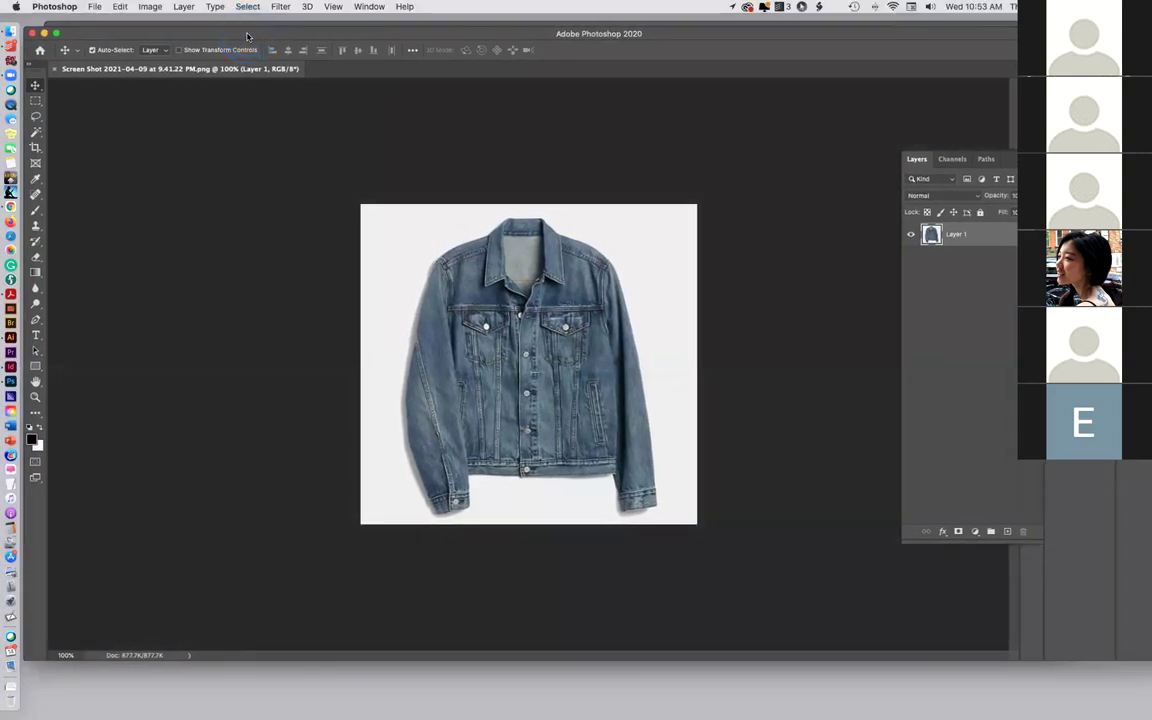
Position the Photoshop window and show the Layers panel with F7
click(722, 38)
drag(779, 40, 772, 36)
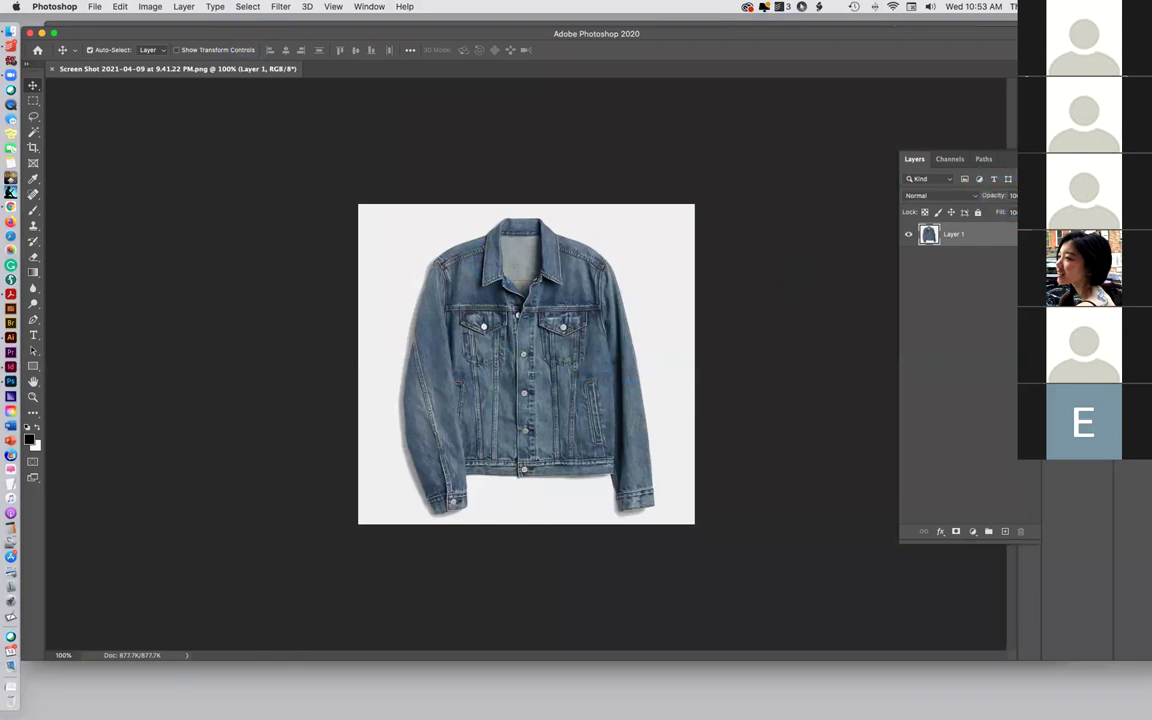
key(F7)
key(F7)
Create a new empty Layer 2 and place it beneath the jacket's Layer 1
click(1012, 158)
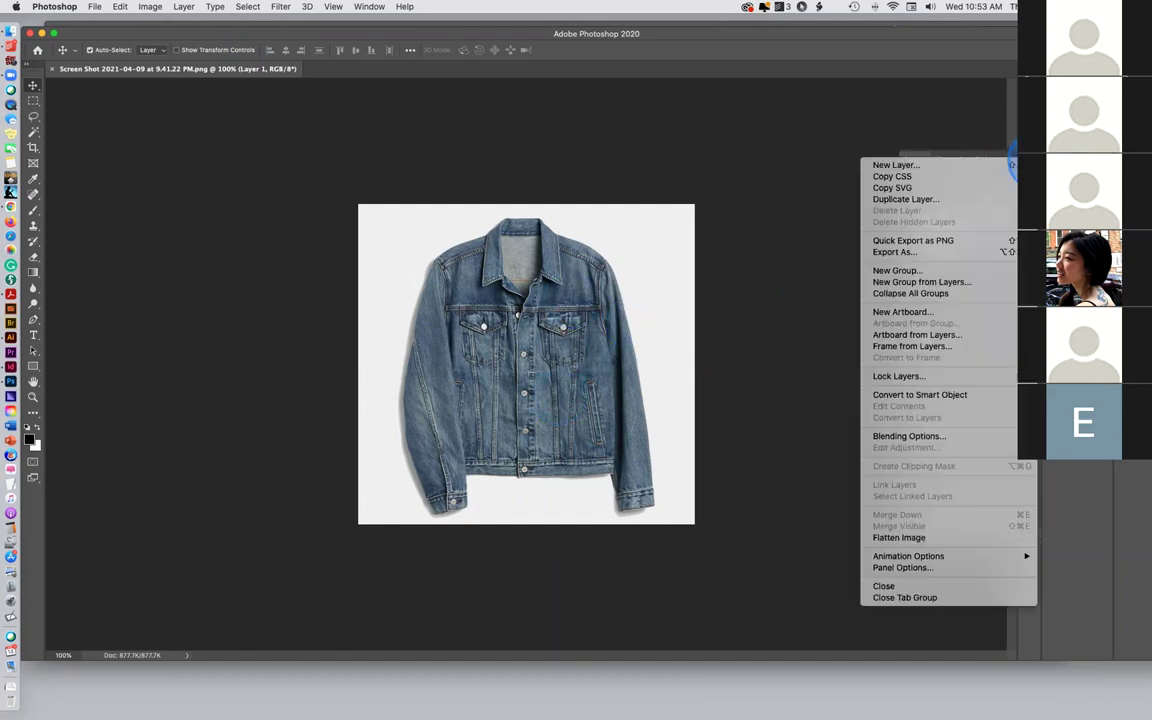
click(893, 165)
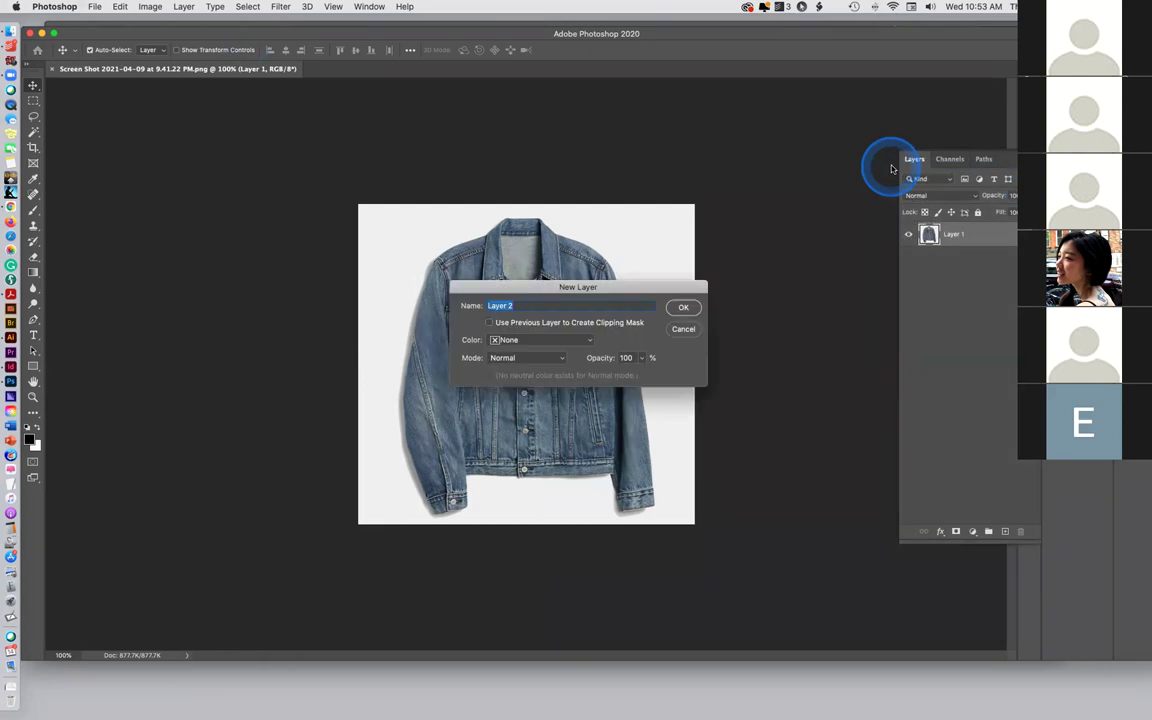
click(680, 308)
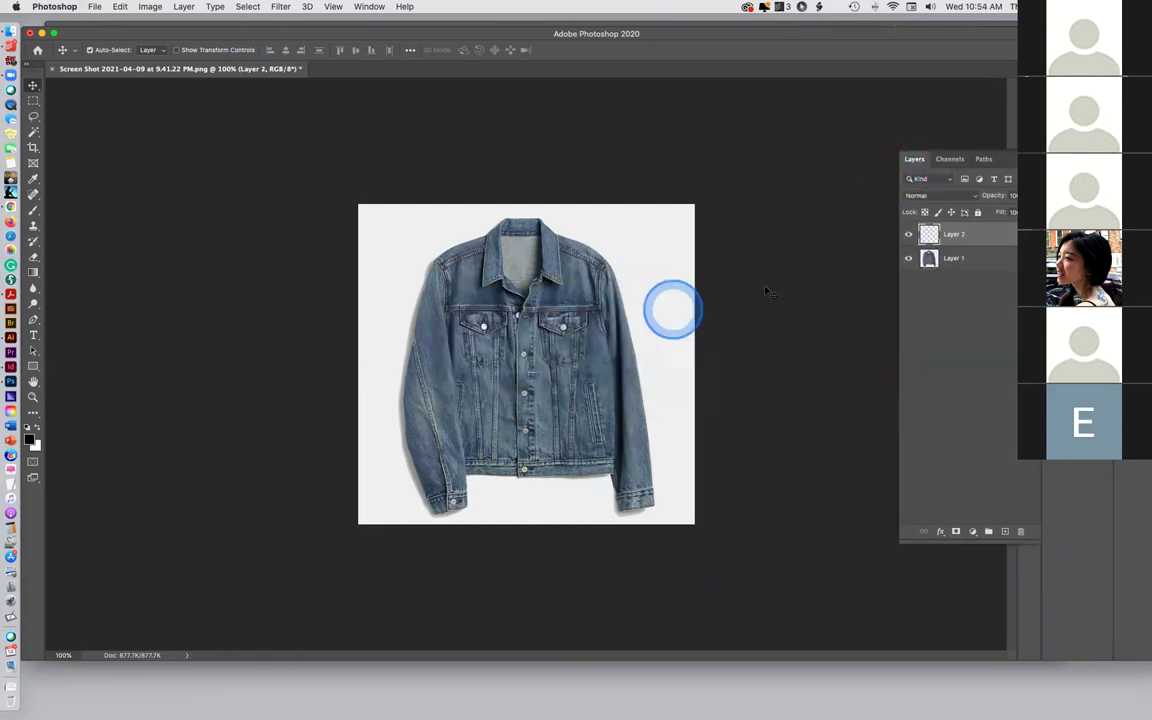
double_click(951, 236)
mouse_move(955, 258)
mouse_down()
mouse_move(962, 264)
mouse_move(945, 240)
mouse_up()
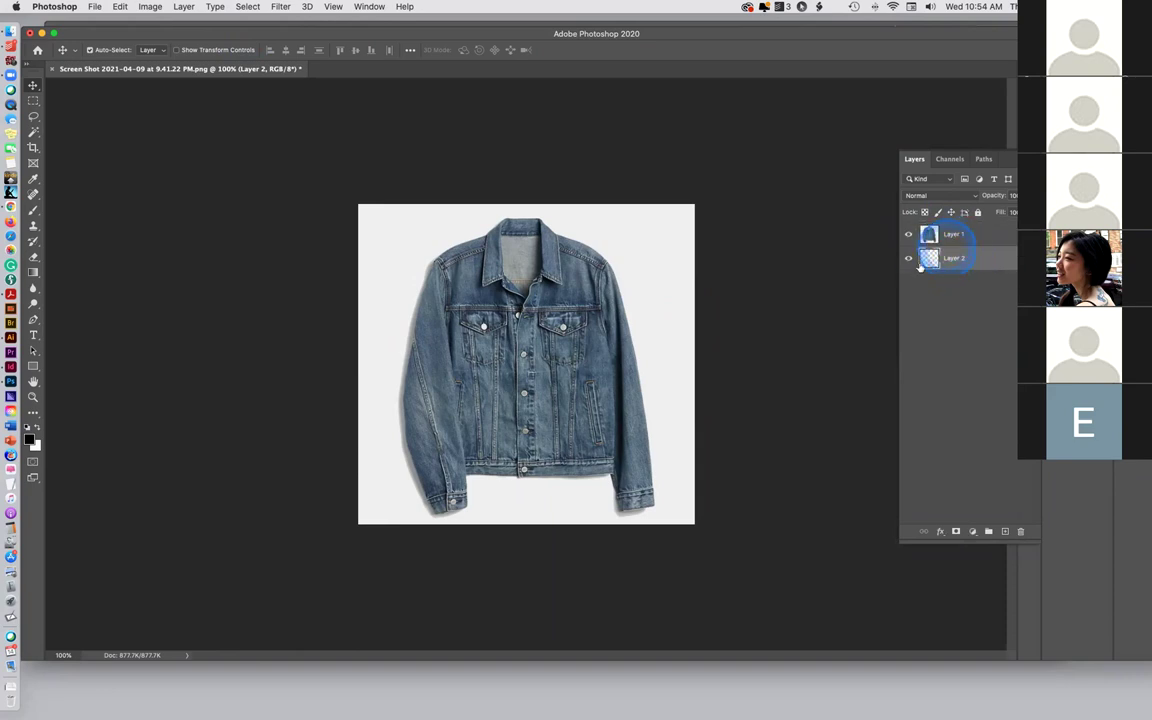
Select the white background on the jacket layer with the Magic Wand and delete it
click(33, 131)
click(105, 146)
click(393, 227)
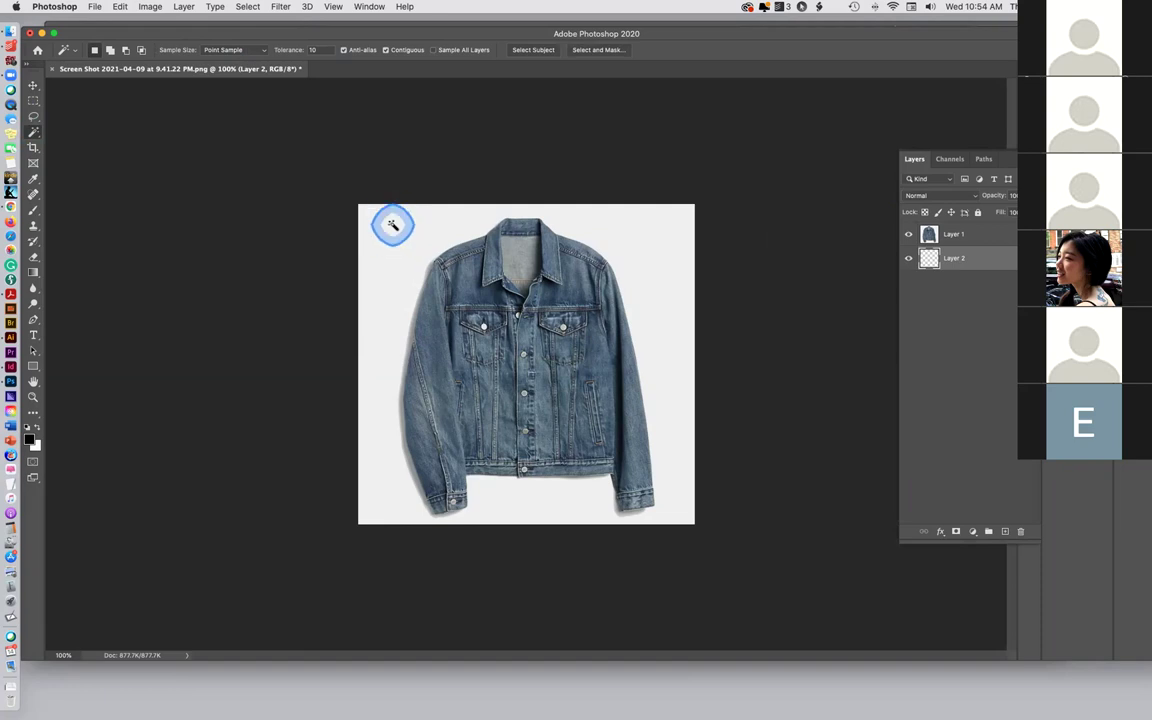
click(948, 236)
click(408, 260)
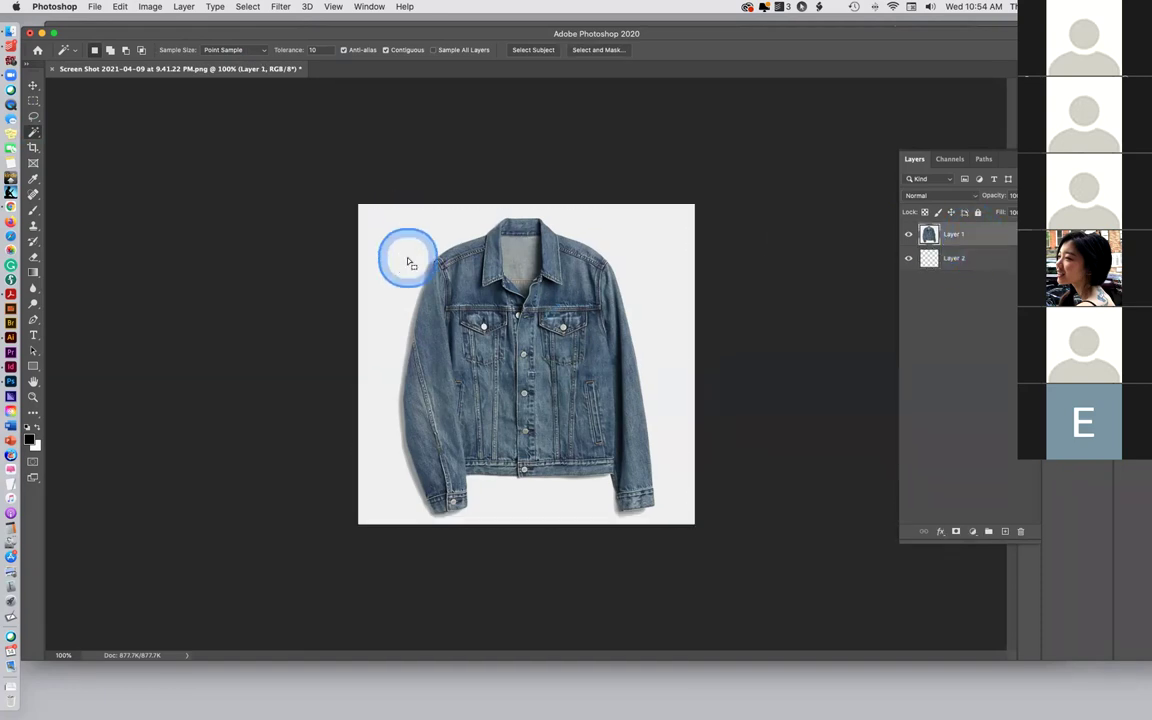
click(606, 510)
click(417, 222)
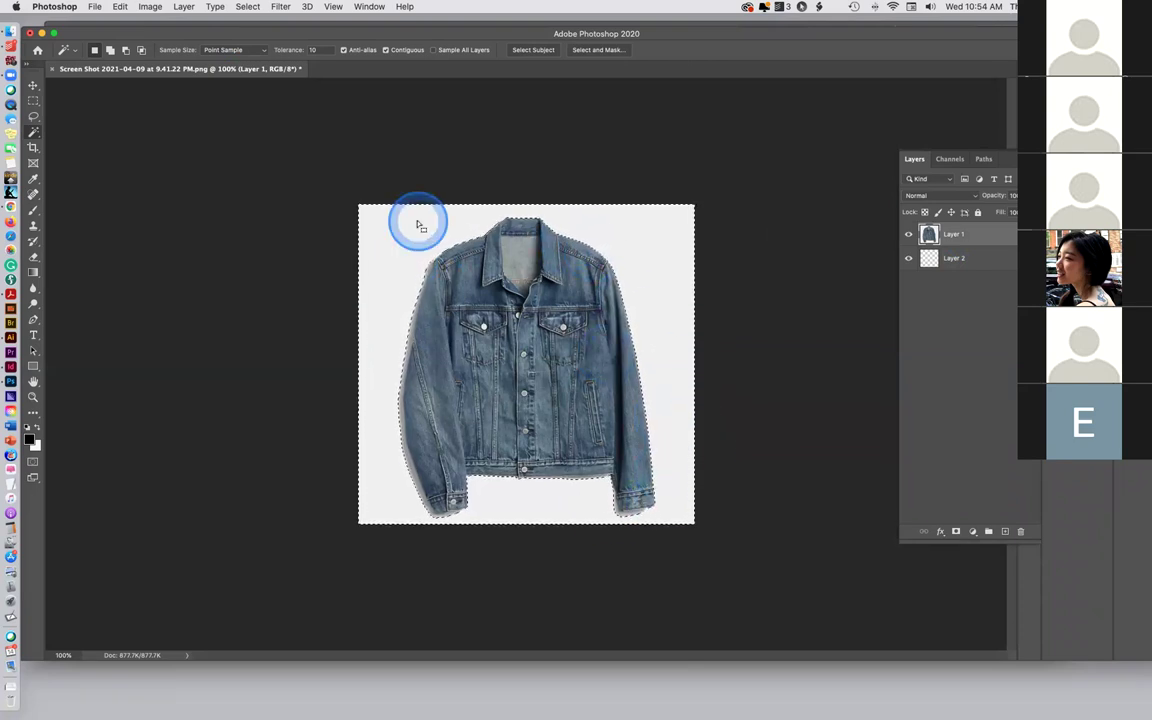
key(Delete)
Remove leftover white near the top-left and sleeve, tidying the sleeve edge with the Lasso
click(418, 224)
click(422, 491)
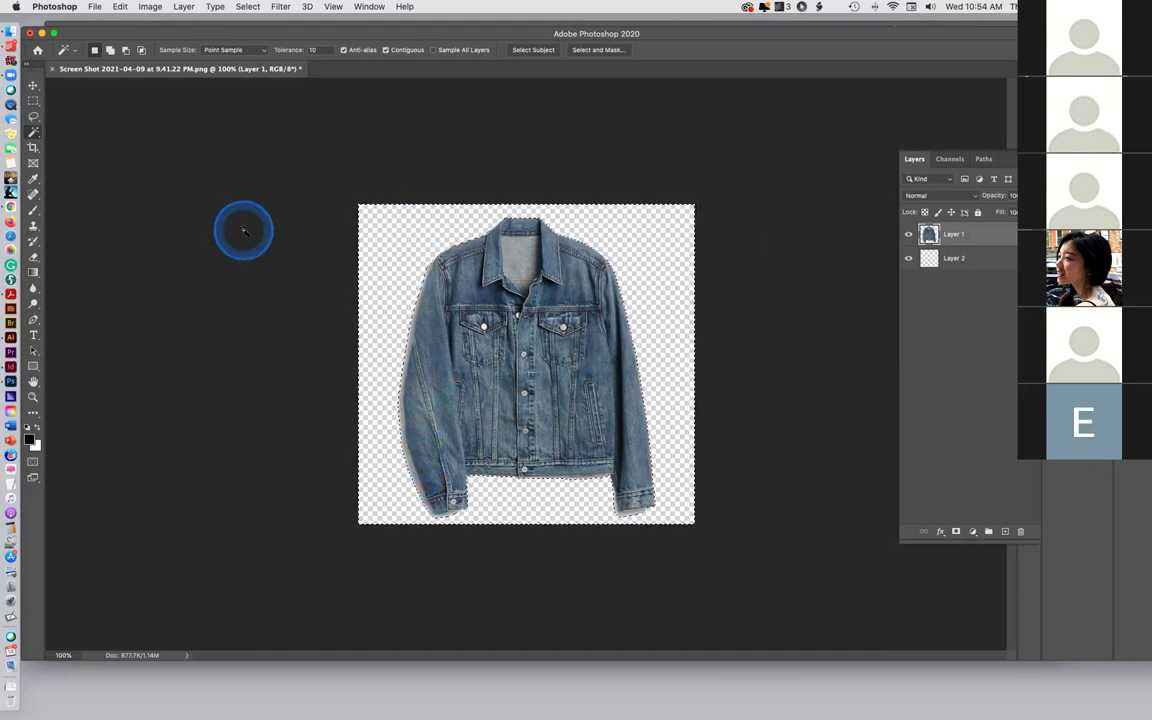
key(super+d)
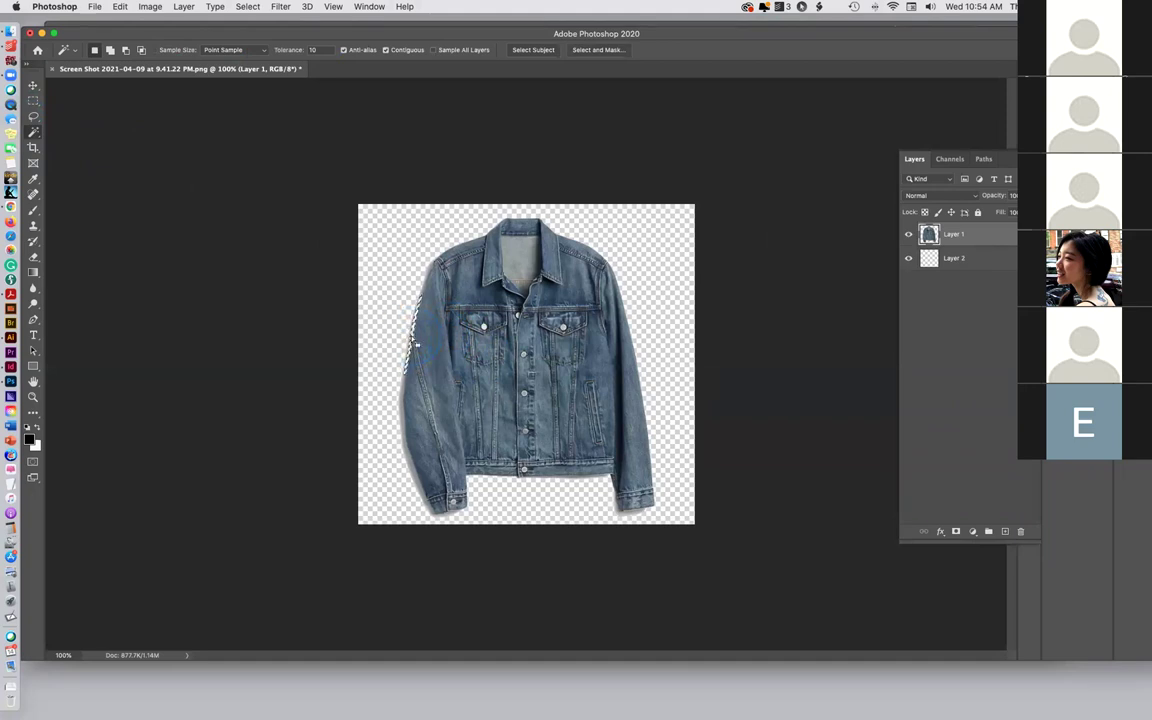
key(super+d)
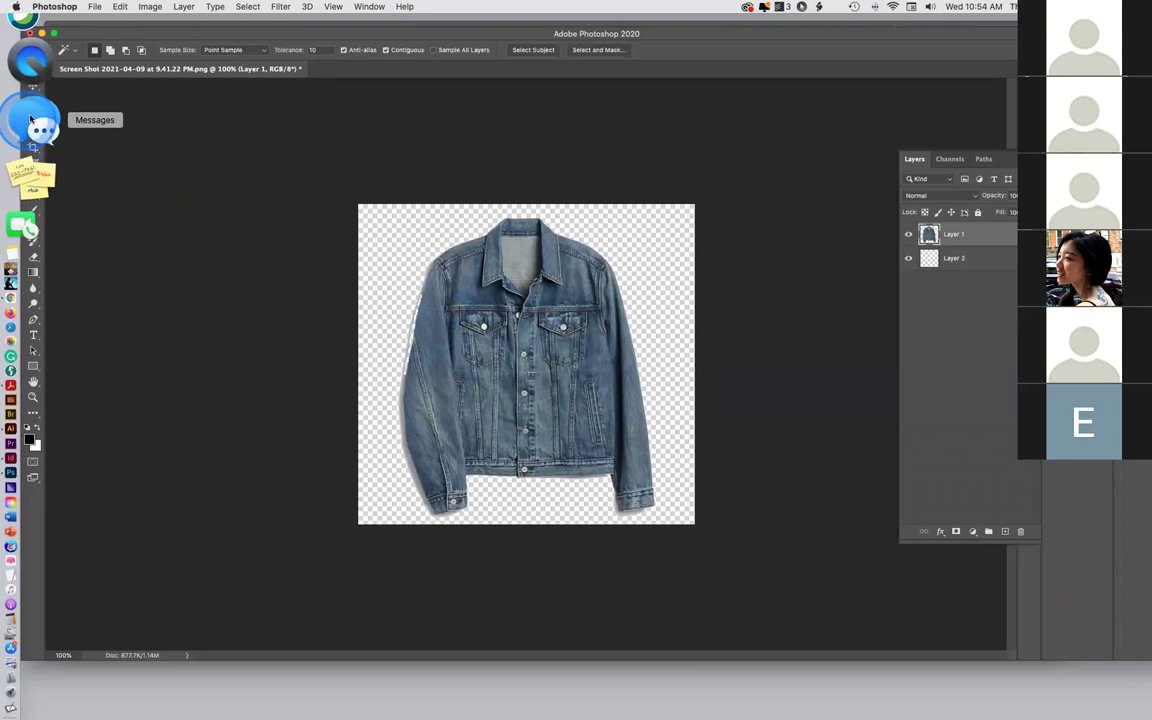
click(33, 117)
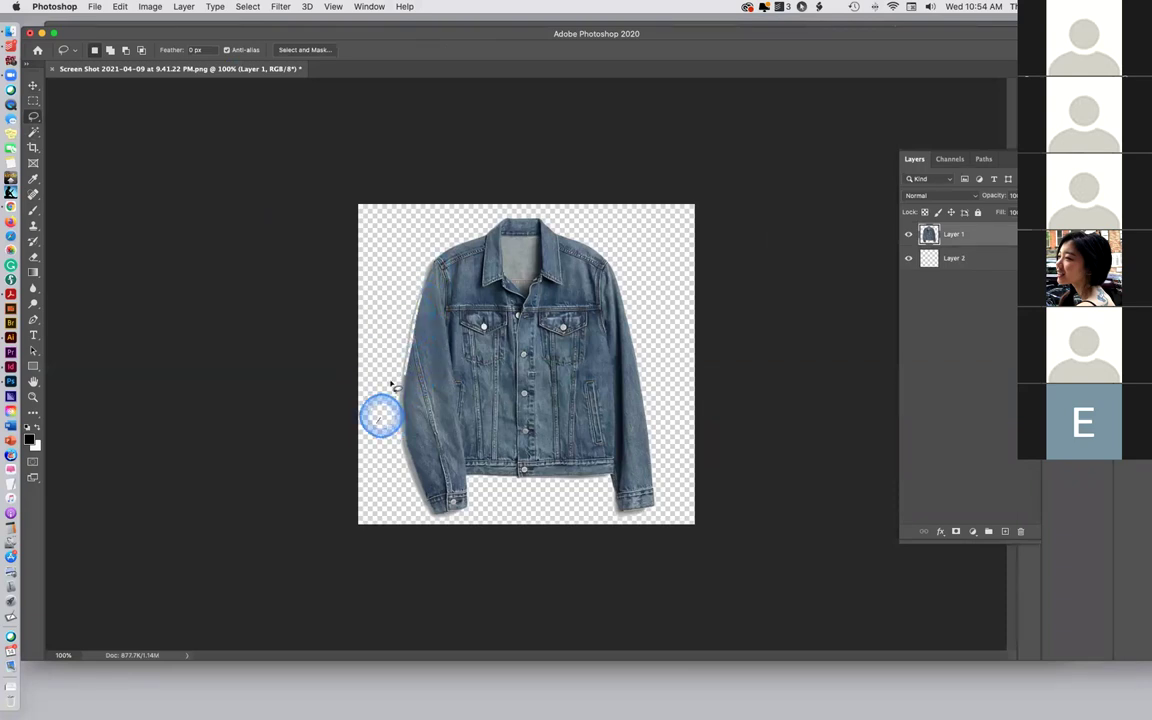
mouse_move(430, 249)
mouse_down()
mouse_move(402, 398)
mouse_move(430, 516)
mouse_move(396, 503)
mouse_move(387, 413)
mouse_move(411, 227)
mouse_move(435, 219)
mouse_move(432, 252)
mouse_up()
key(super+d)
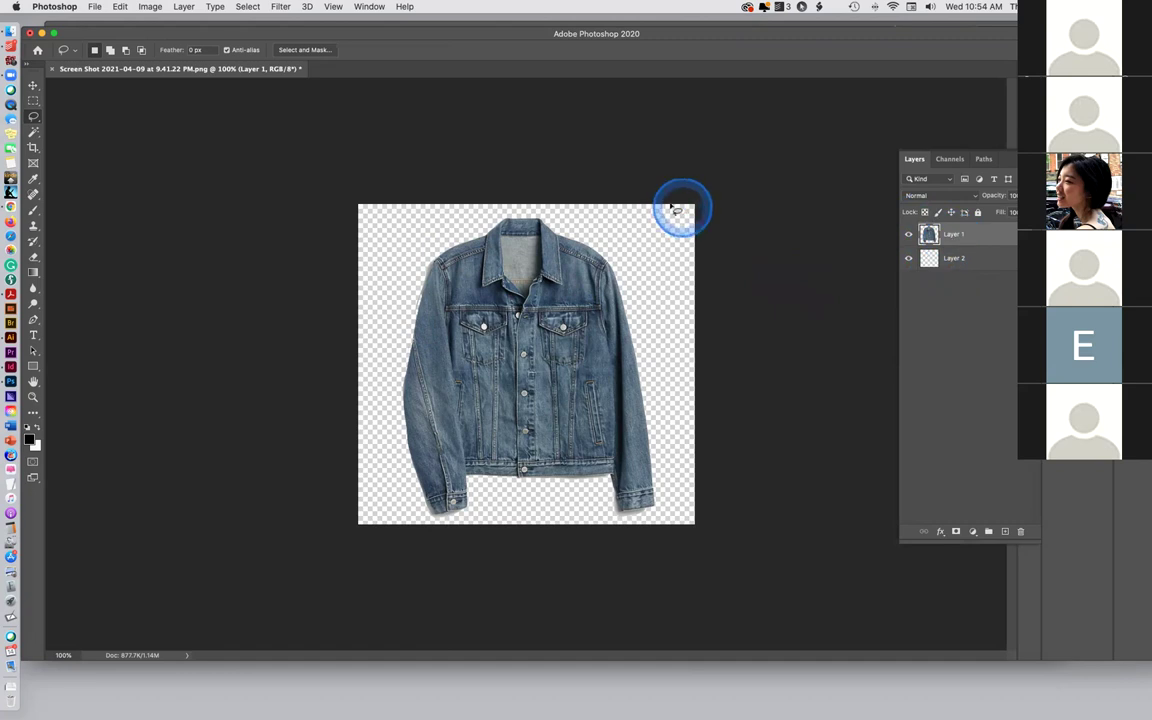
Save the jacket cut-out locally as test.png in PNG format to the Prison Blues folder
click(94, 6)
mouse_move(122, 173)
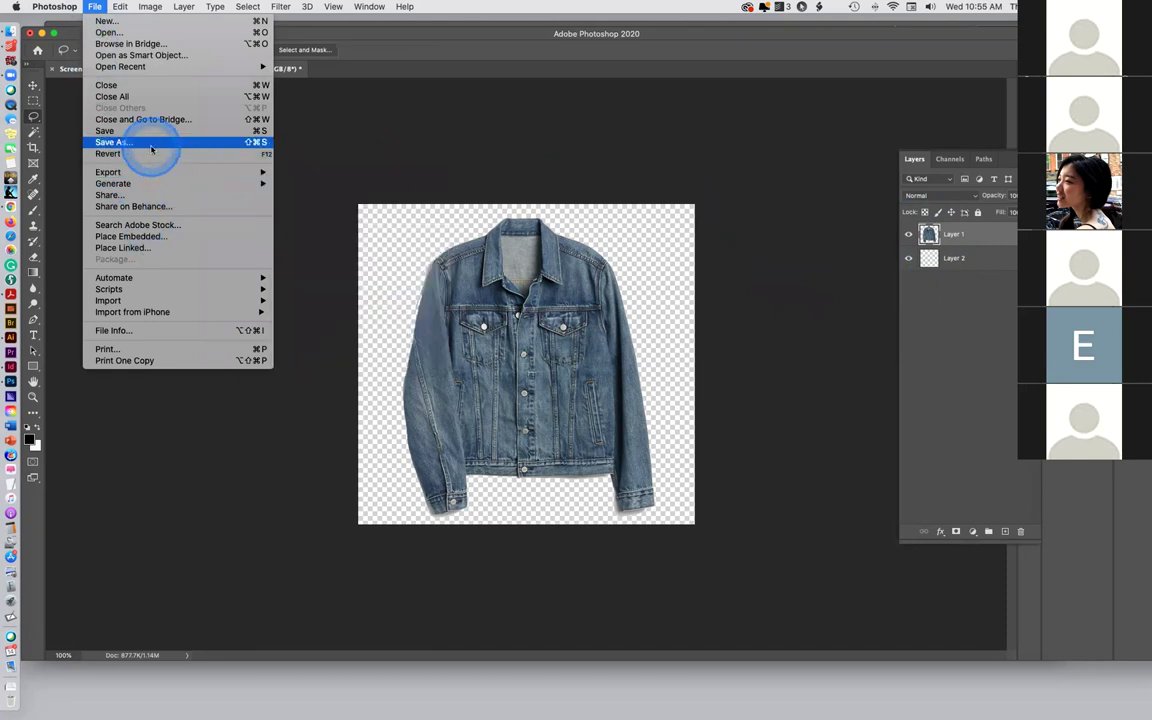
click(152, 149)
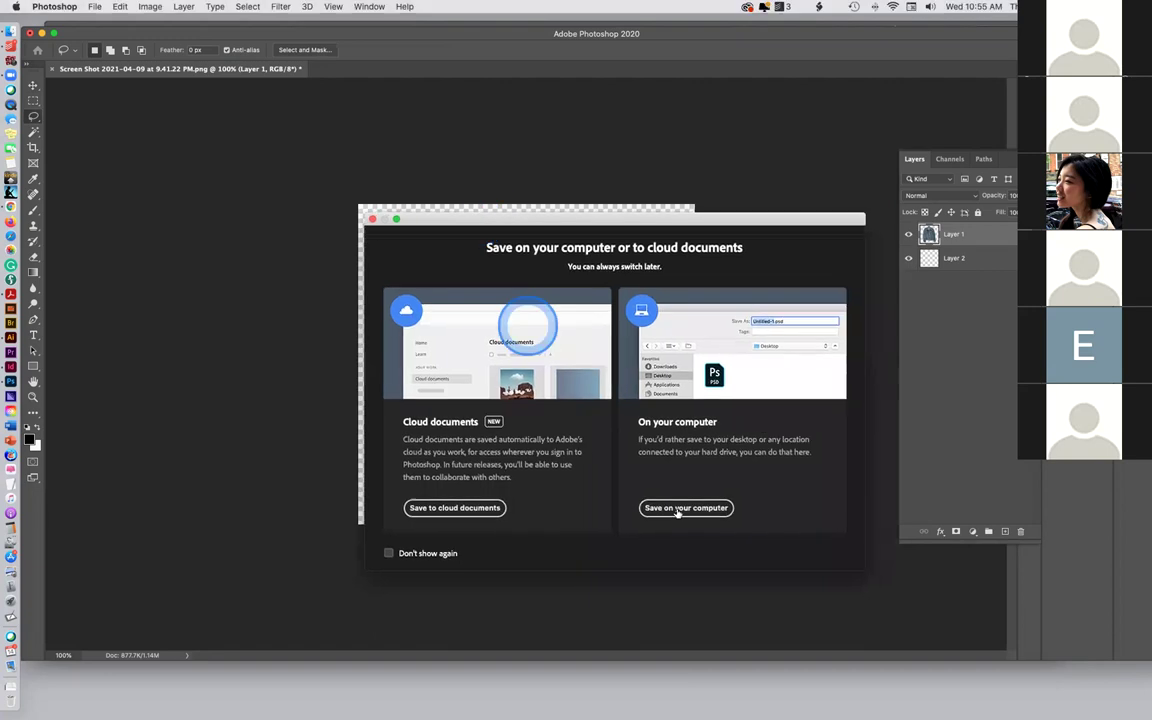
click(694, 508)
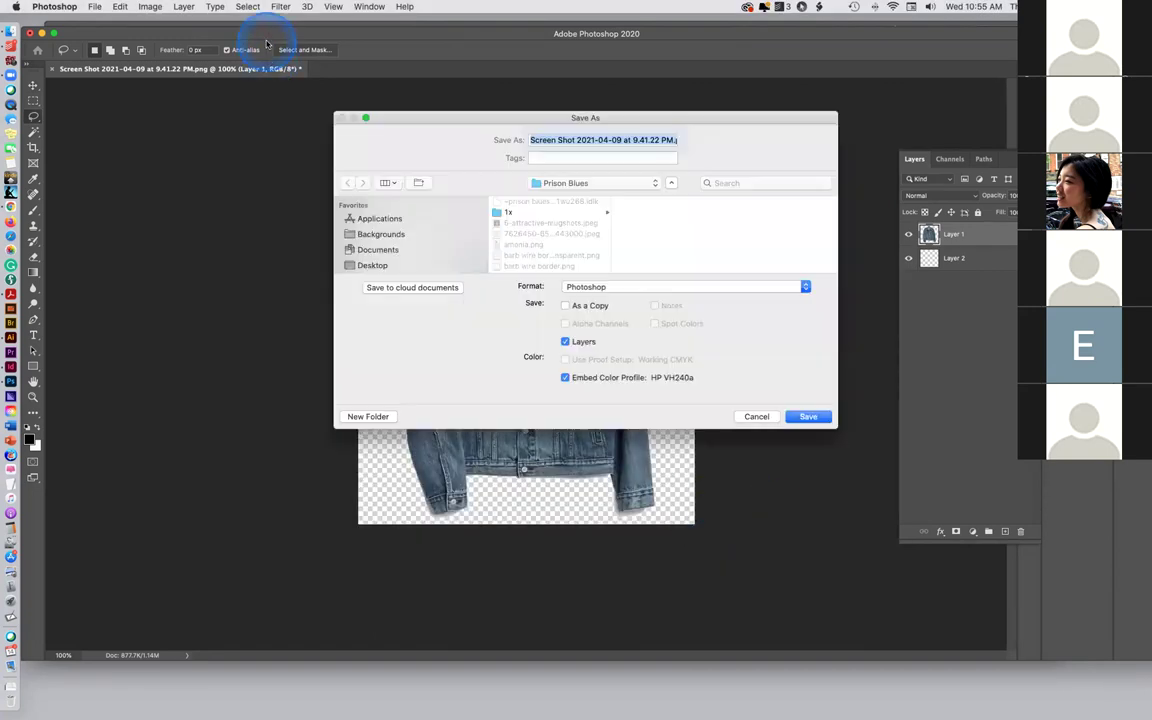
drag(443, 119, 423, 118)
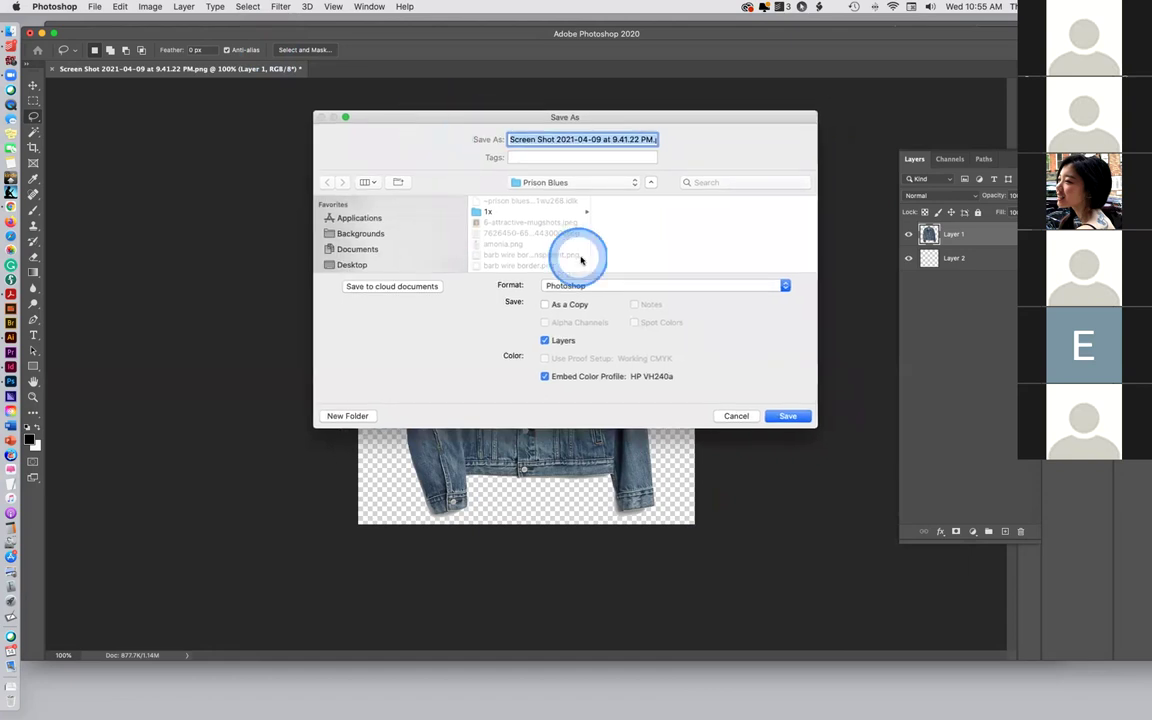
click(590, 286)
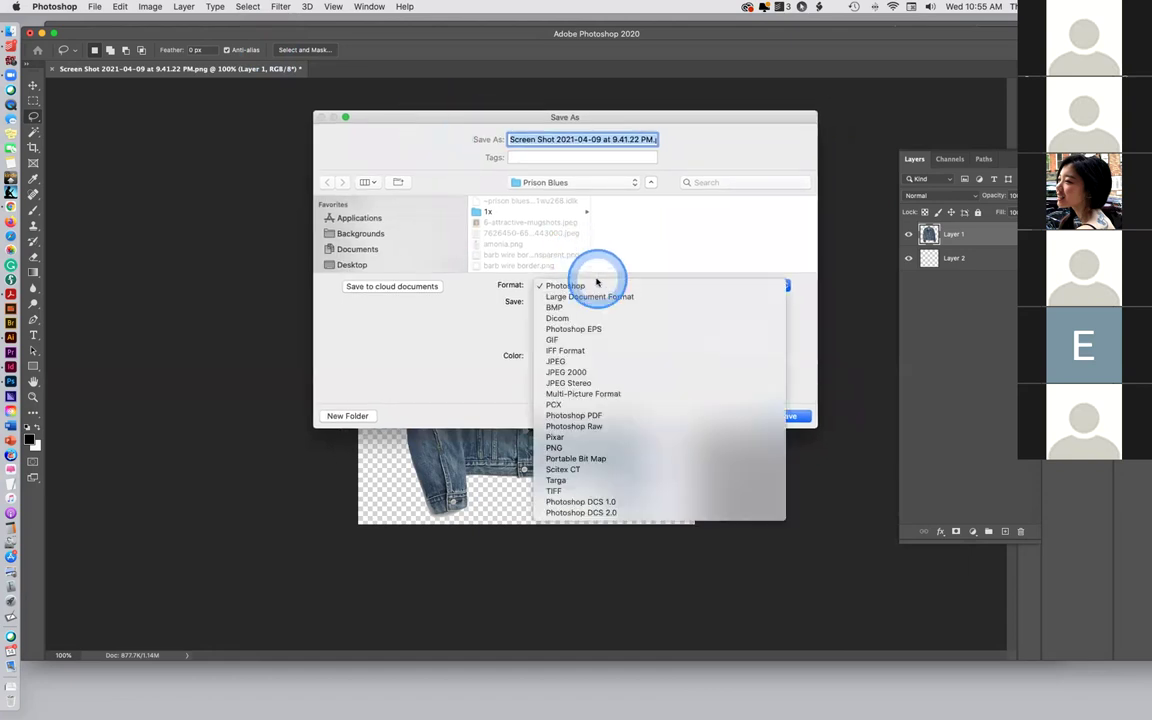
click(605, 448)
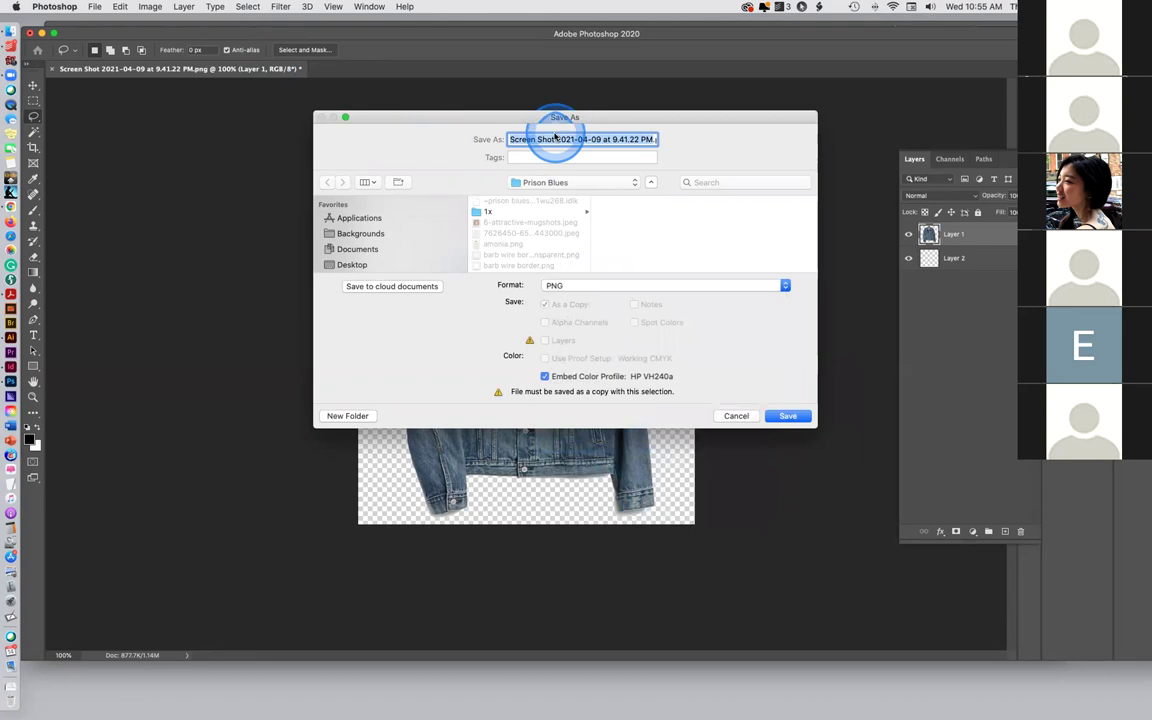
text(j)
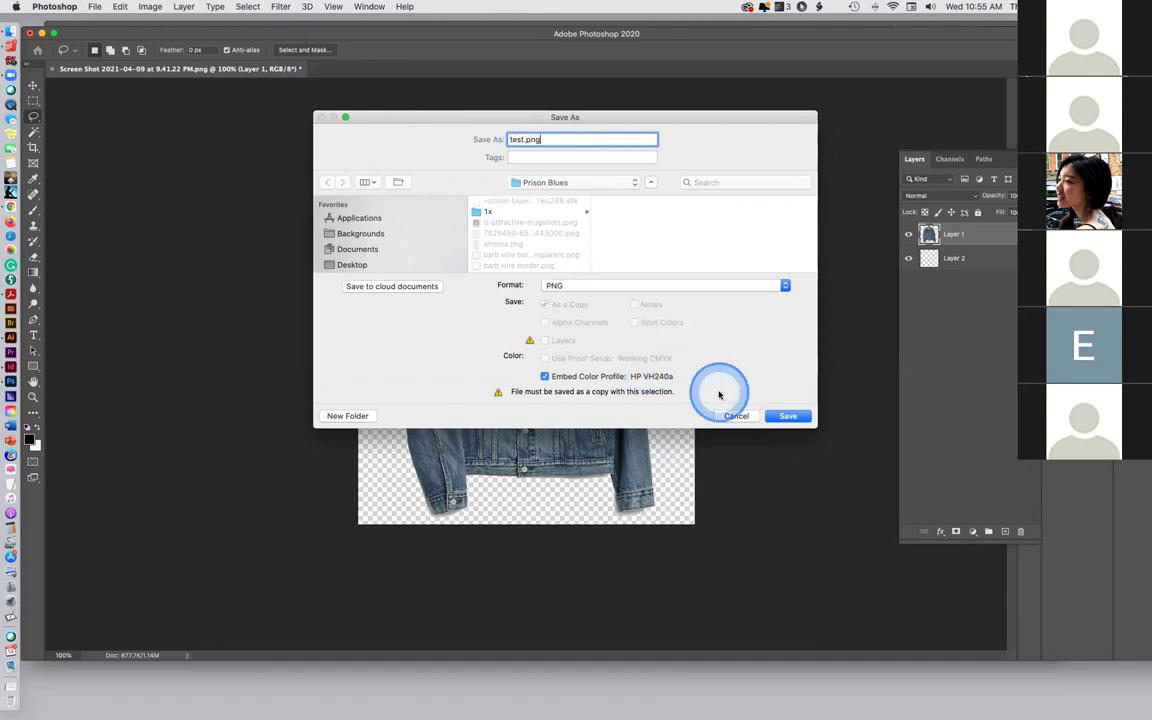
click(789, 416)
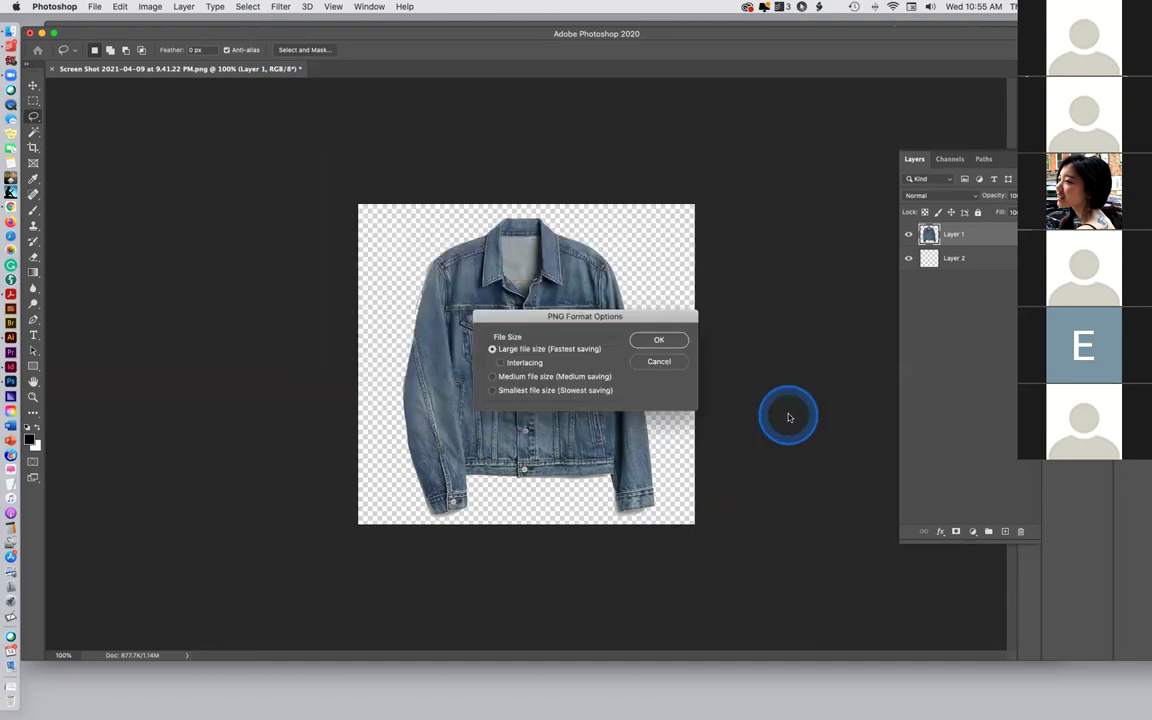
click(659, 341)
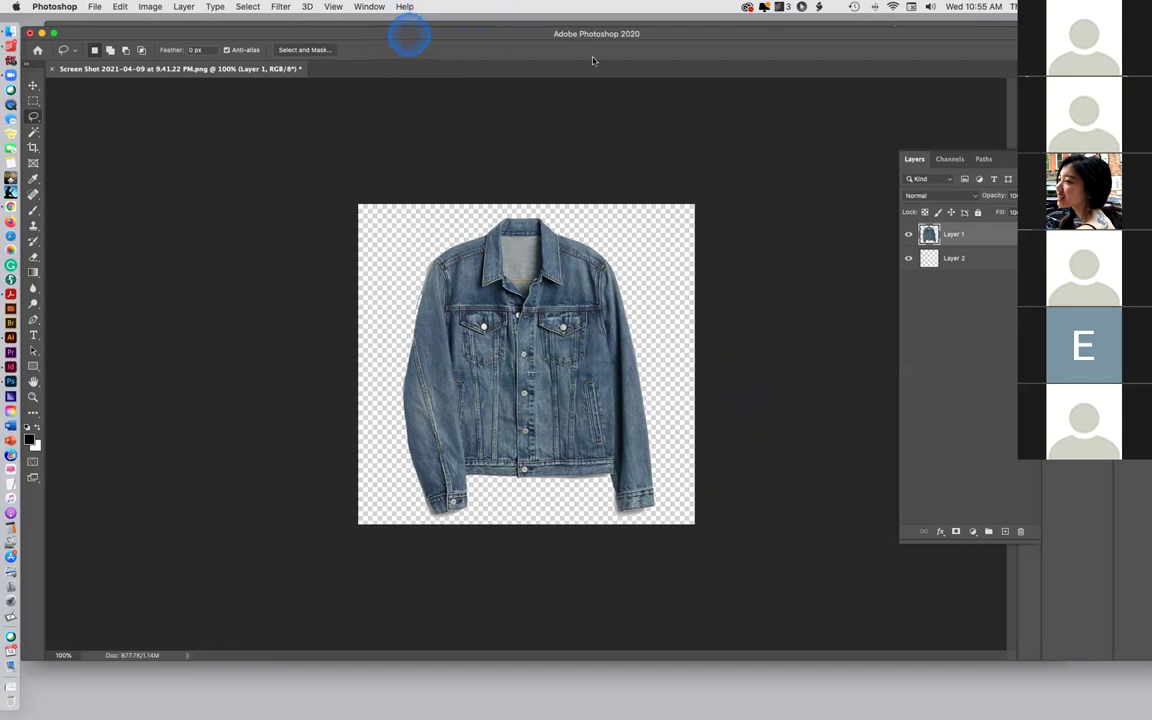
key(super+Tab)
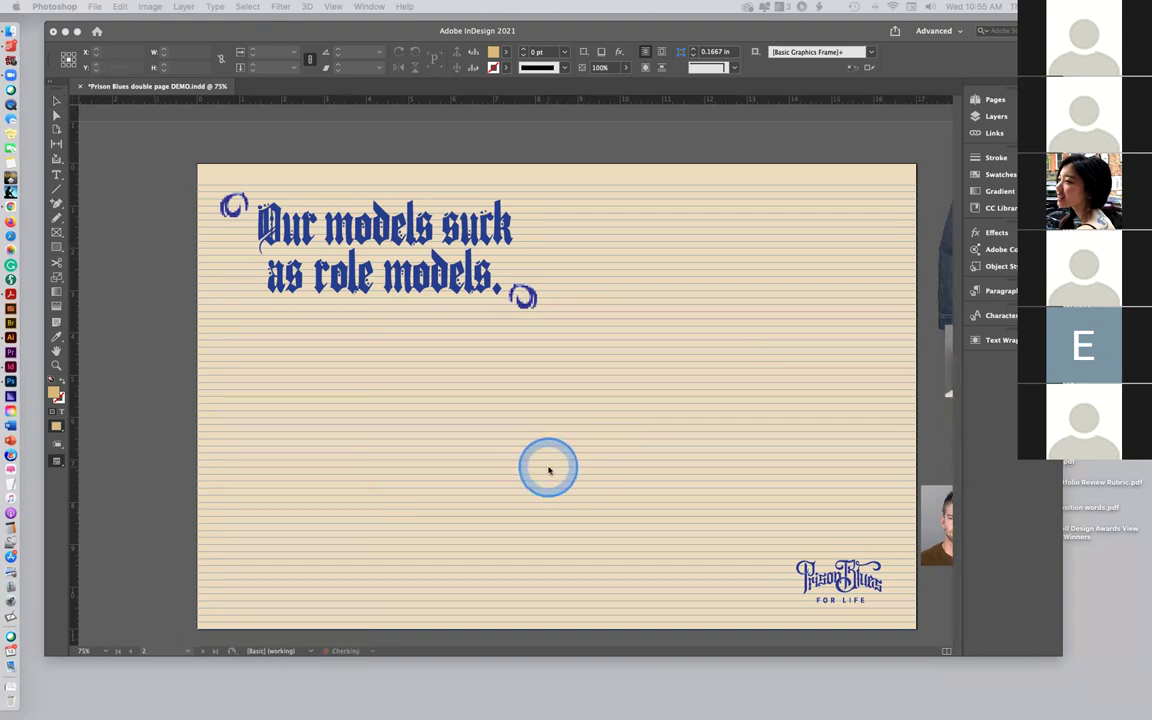
Drag the jacket PNG onto the spread and move it up beside the headline, right of centre
drag(548, 468, 450, 418)
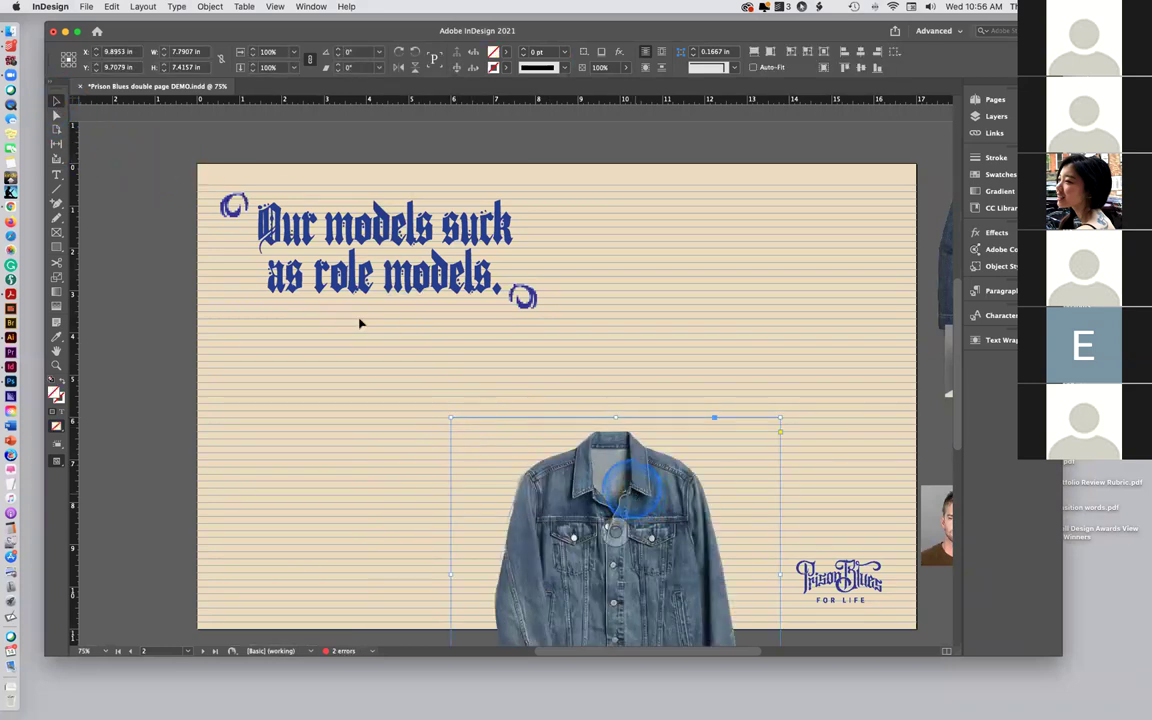
click(57, 102)
drag(631, 500, 643, 309)
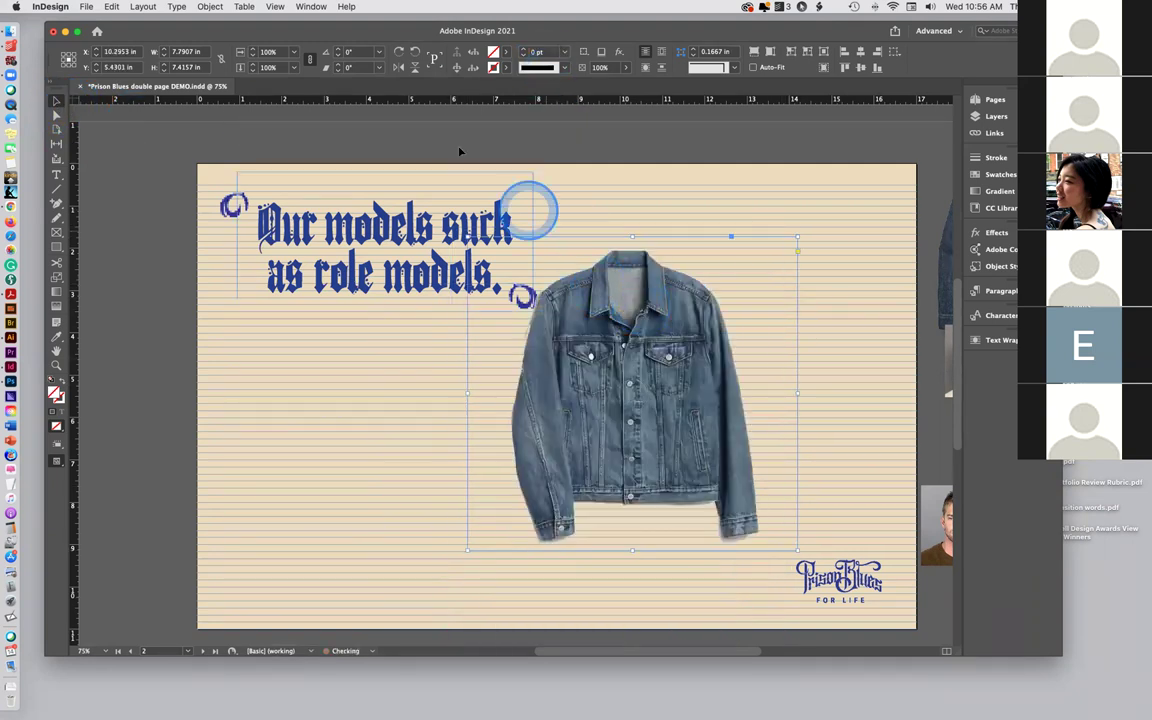
Give the jacket a Detect Edges clipping path with threshold 32 and tolerance 2
click(210, 8)
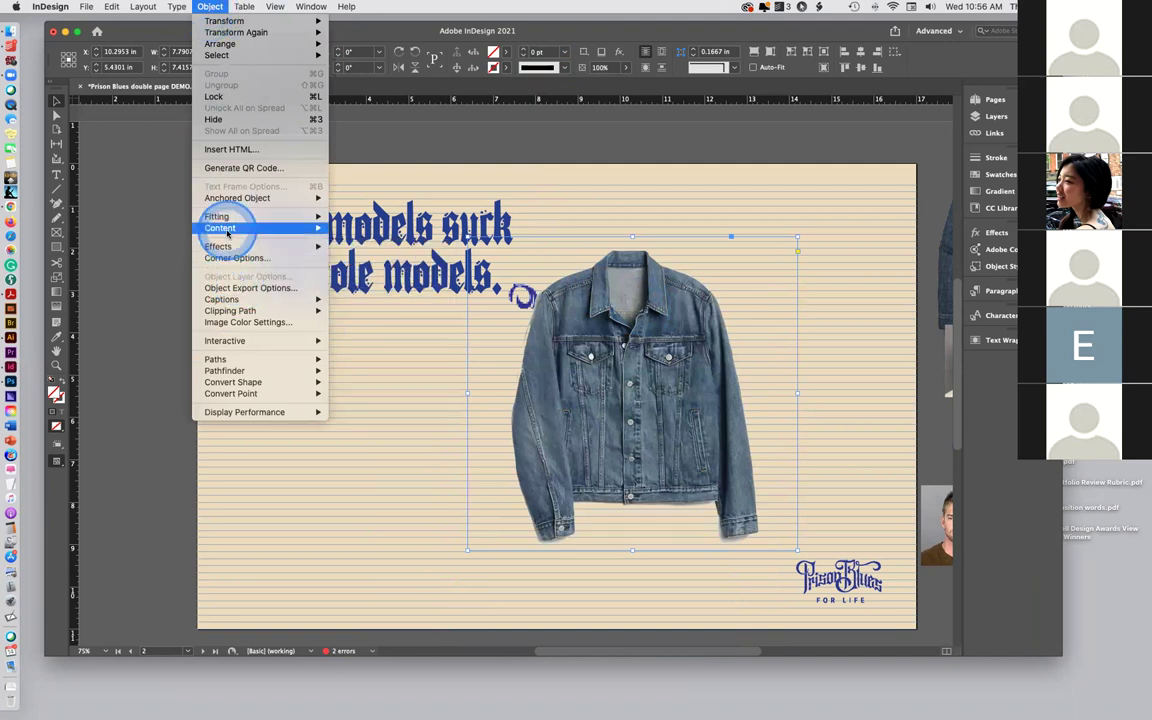
mouse_move(226, 233)
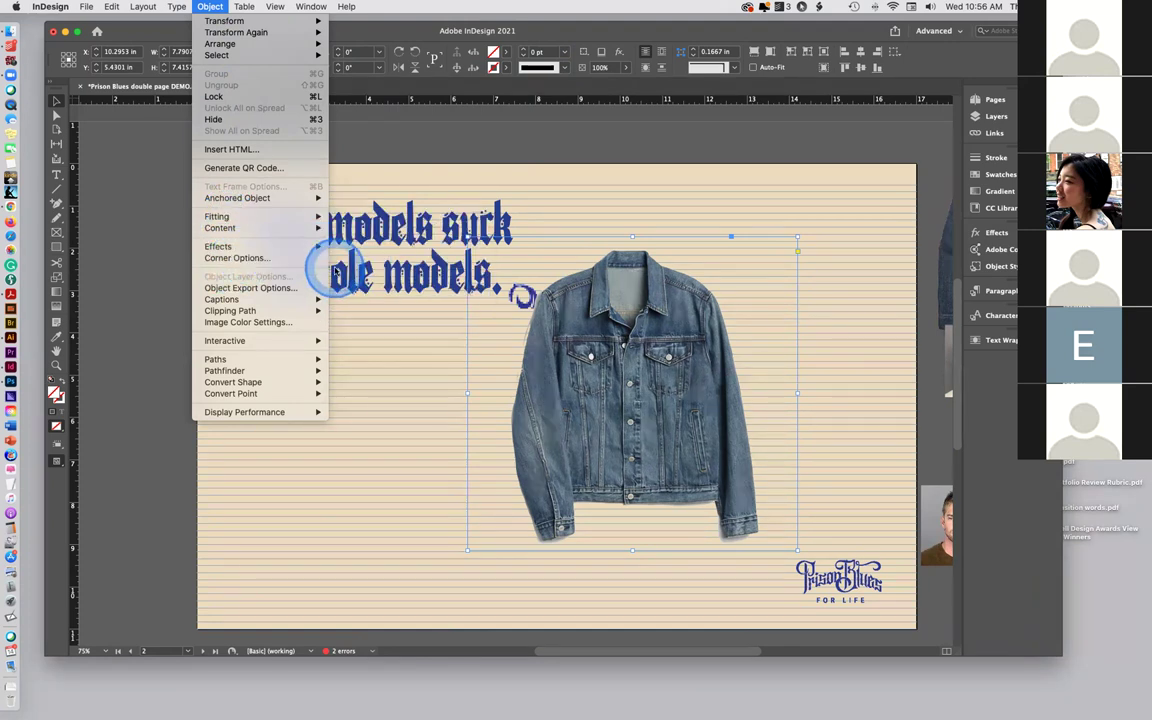
mouse_move(263, 314)
click(393, 312)
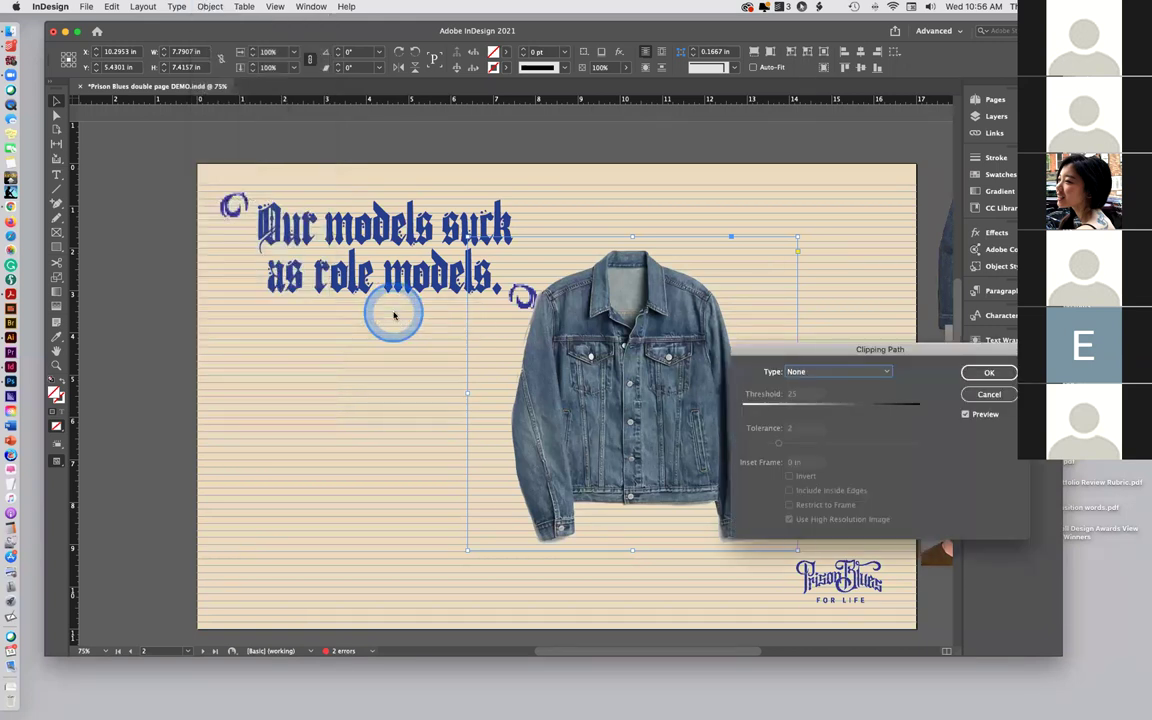
drag(802, 355, 212, 289)
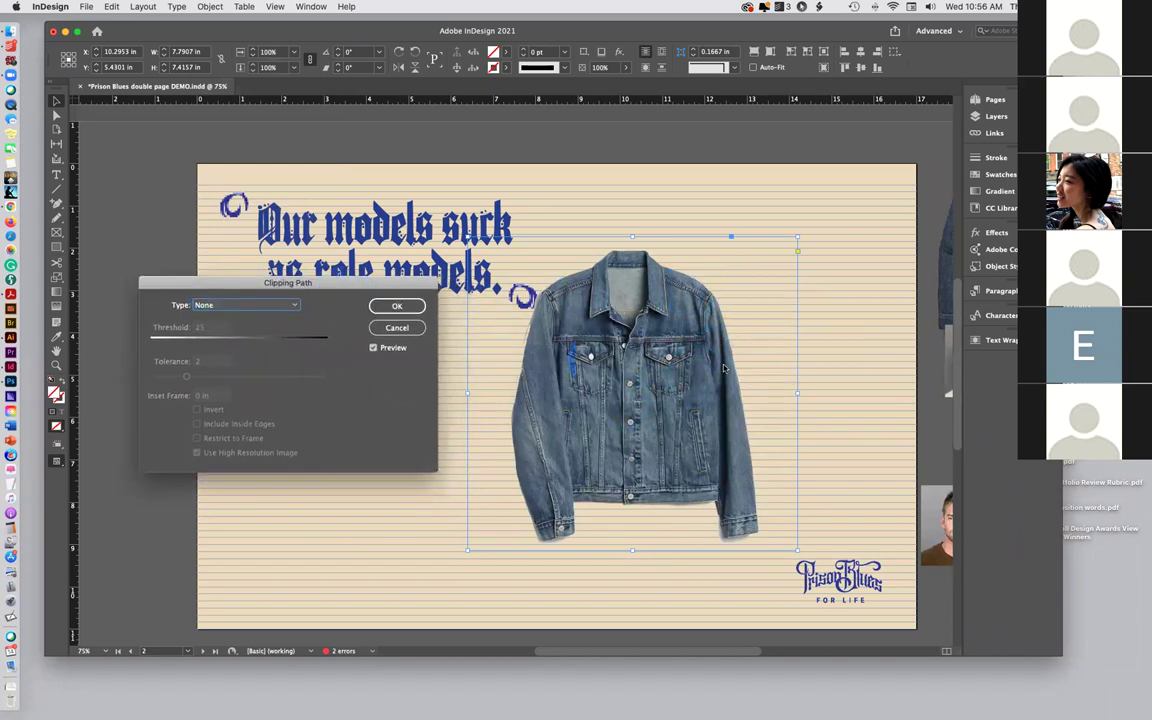
click(286, 308)
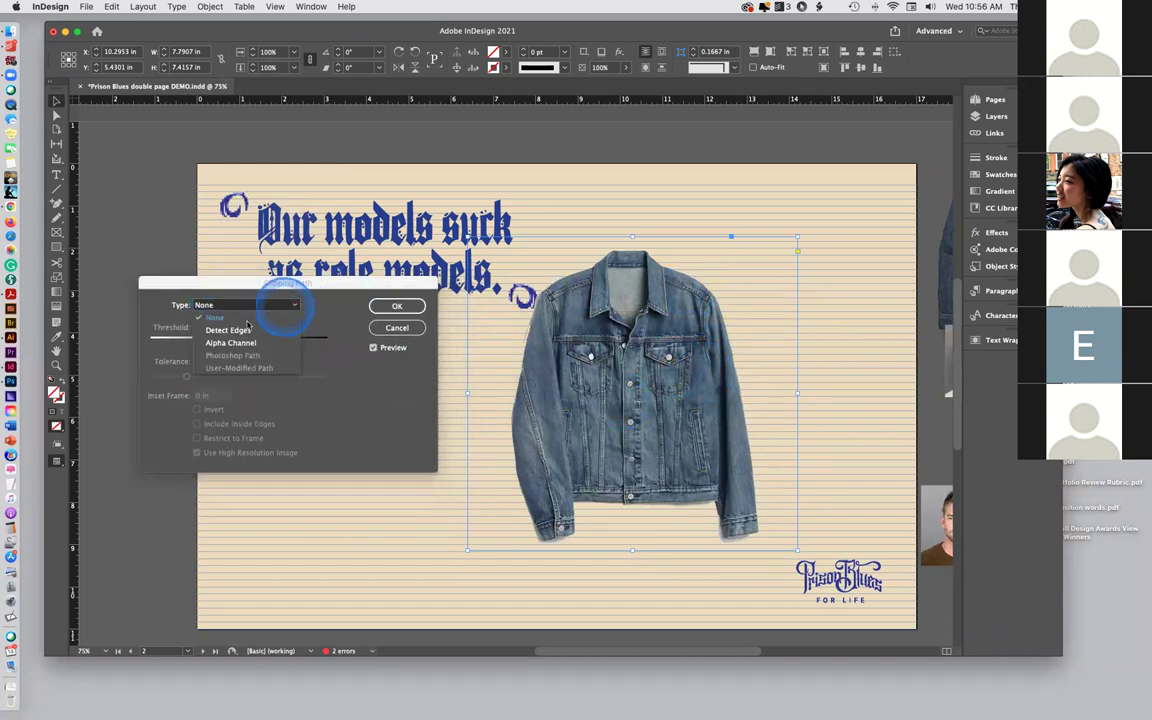
click(230, 330)
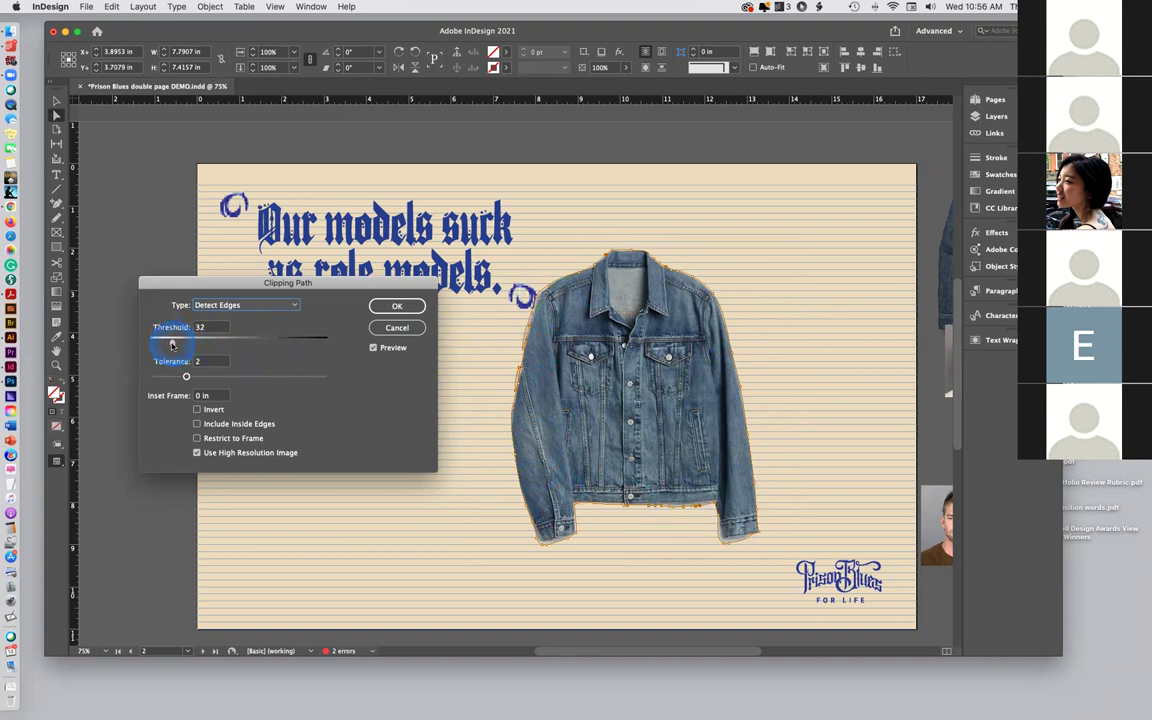
click(392, 329)
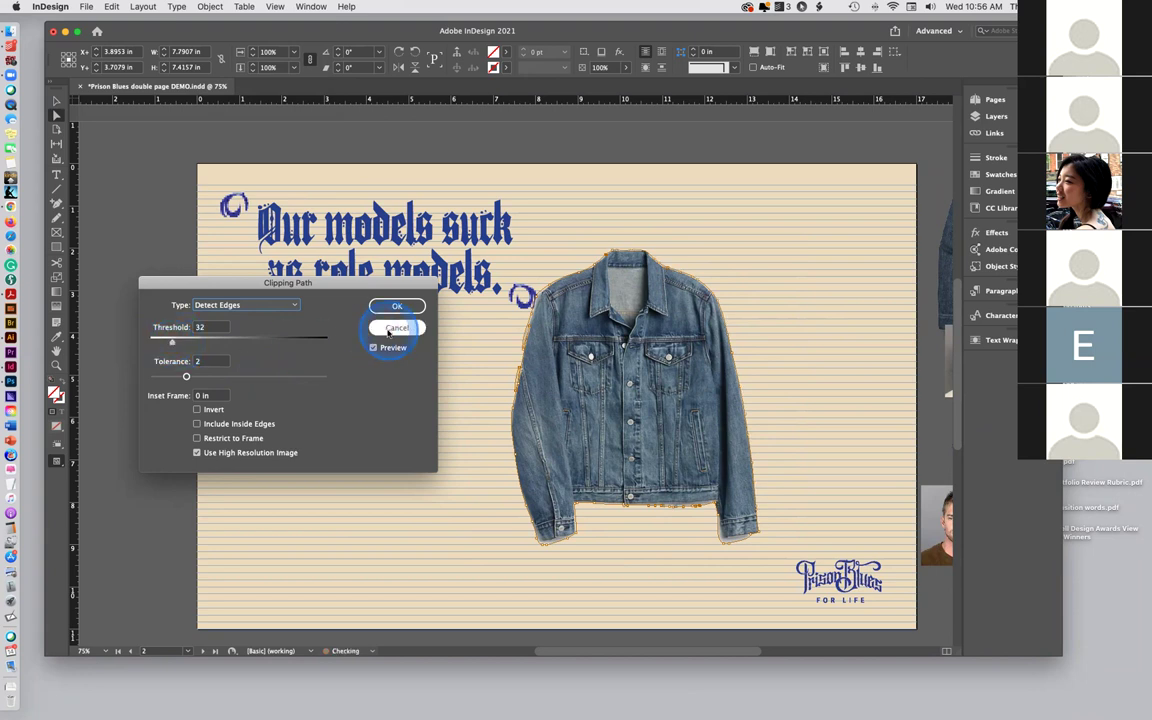
click(395, 308)
click(177, 145)
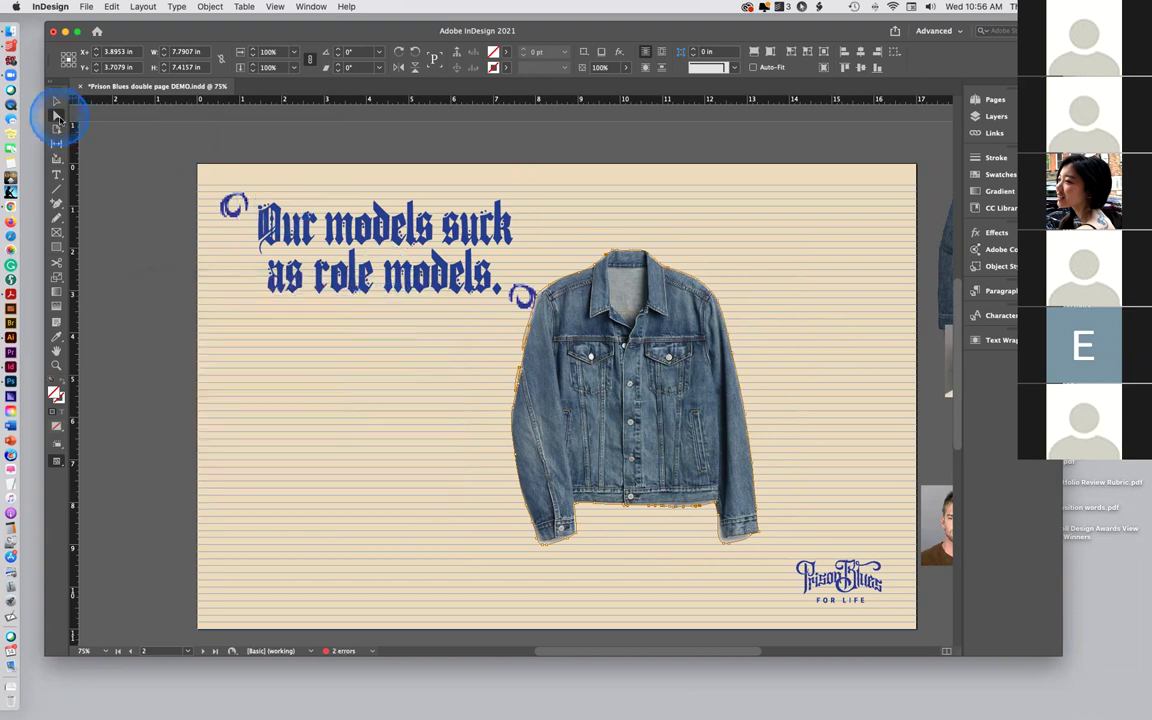
Scale the jacket to about 82% (6.4 in wide) and move it left beneath the headline
click(57, 101)
click(91, 126)
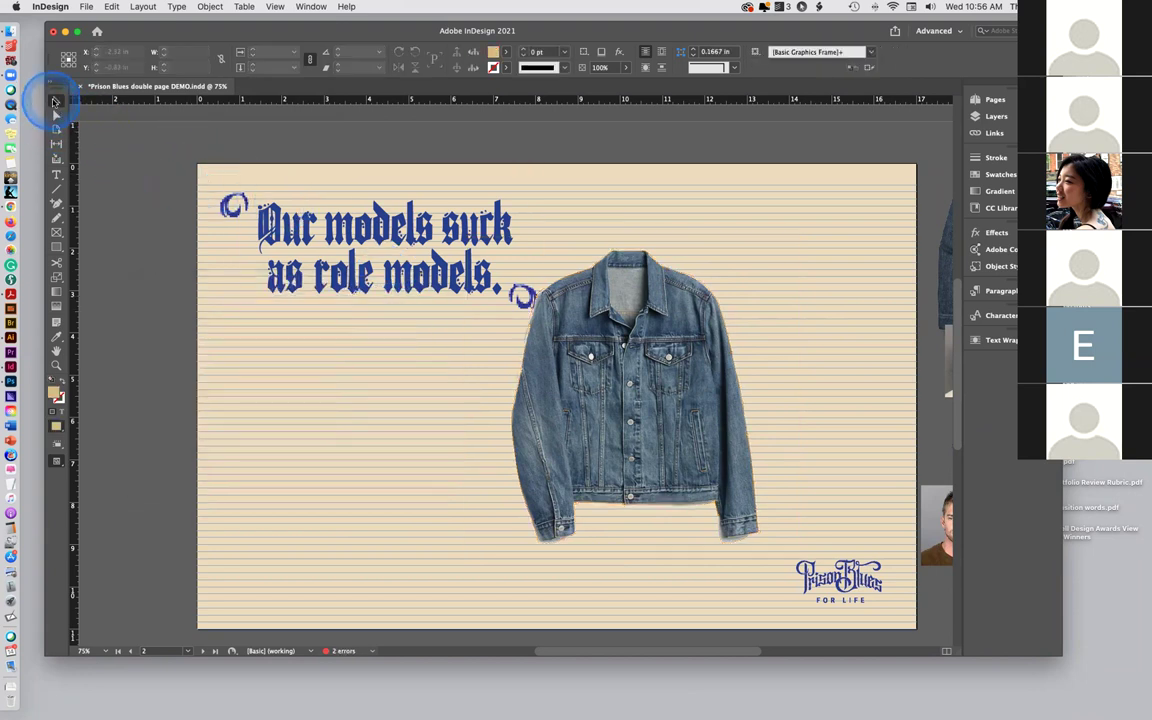
click(663, 342)
click(112, 88)
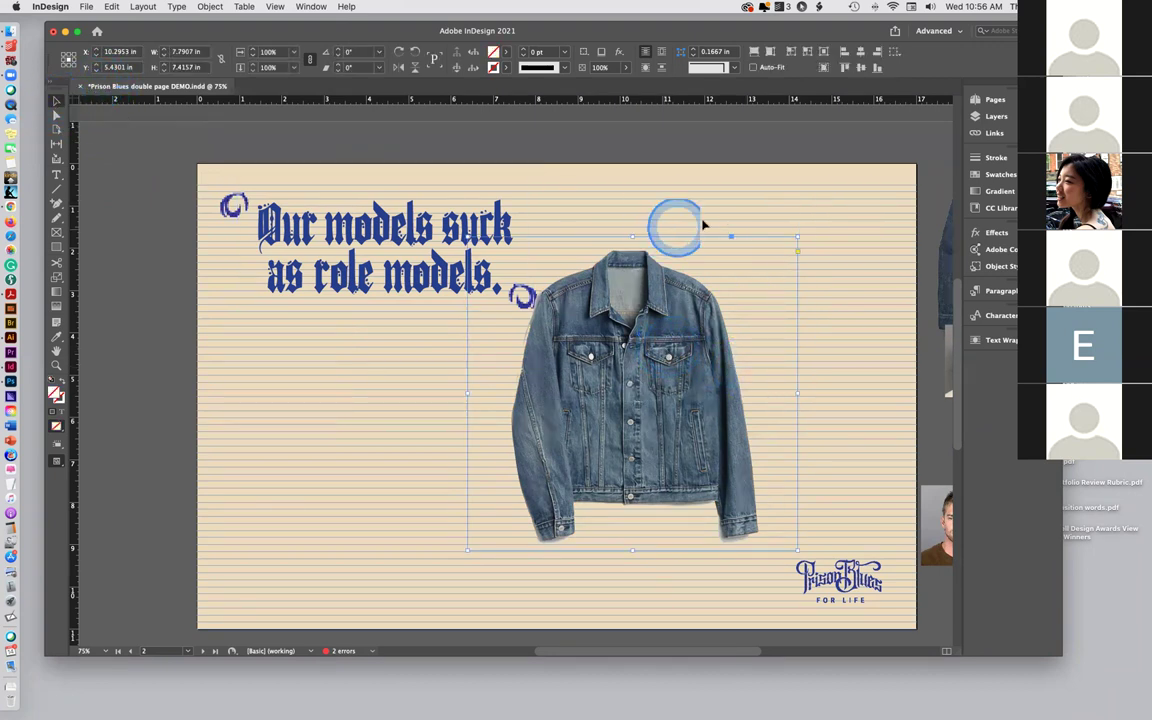
drag(798, 238, 766, 266)
drag(677, 332, 448, 383)
click(139, 329)
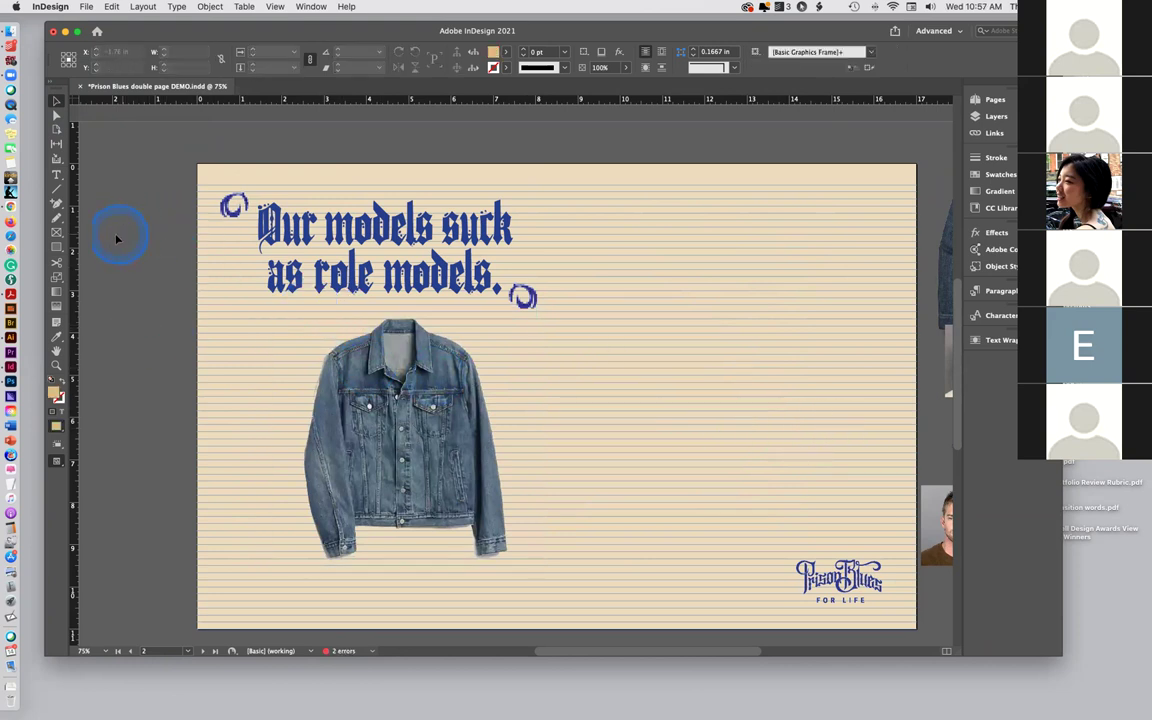
Draw a text frame under the headline and fill it with placeholder text
click(60, 249)
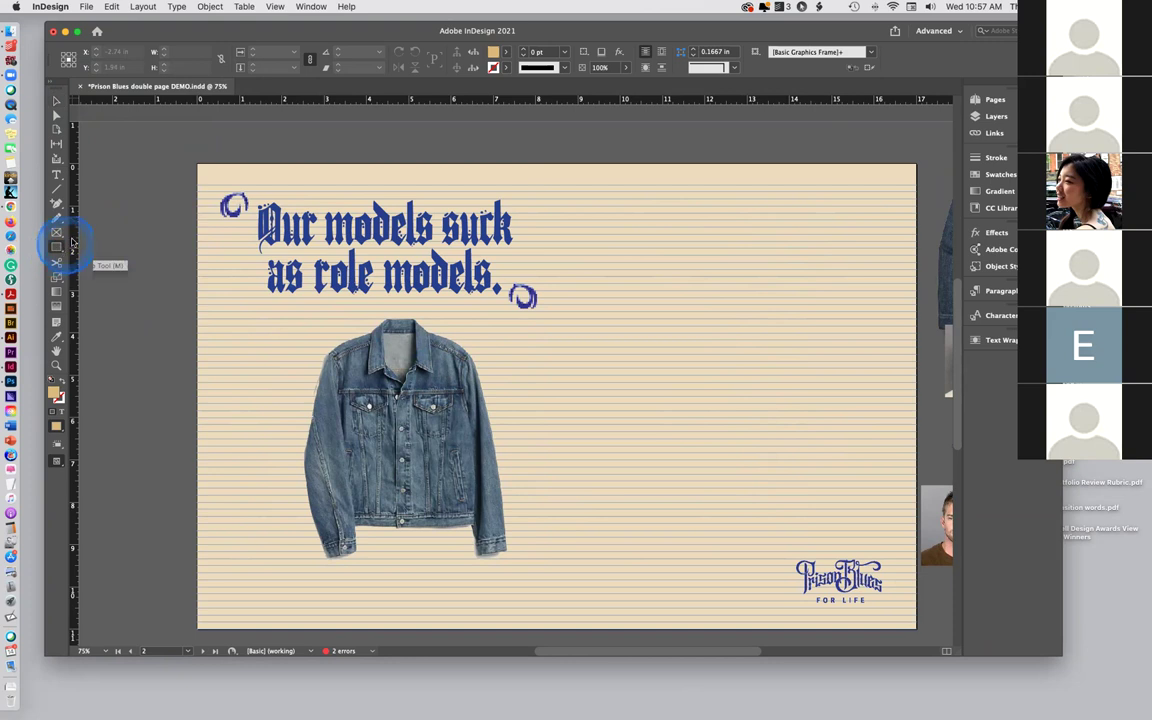
click(57, 174)
drag(221, 305, 550, 610)
click(57, 102)
click(294, 358)
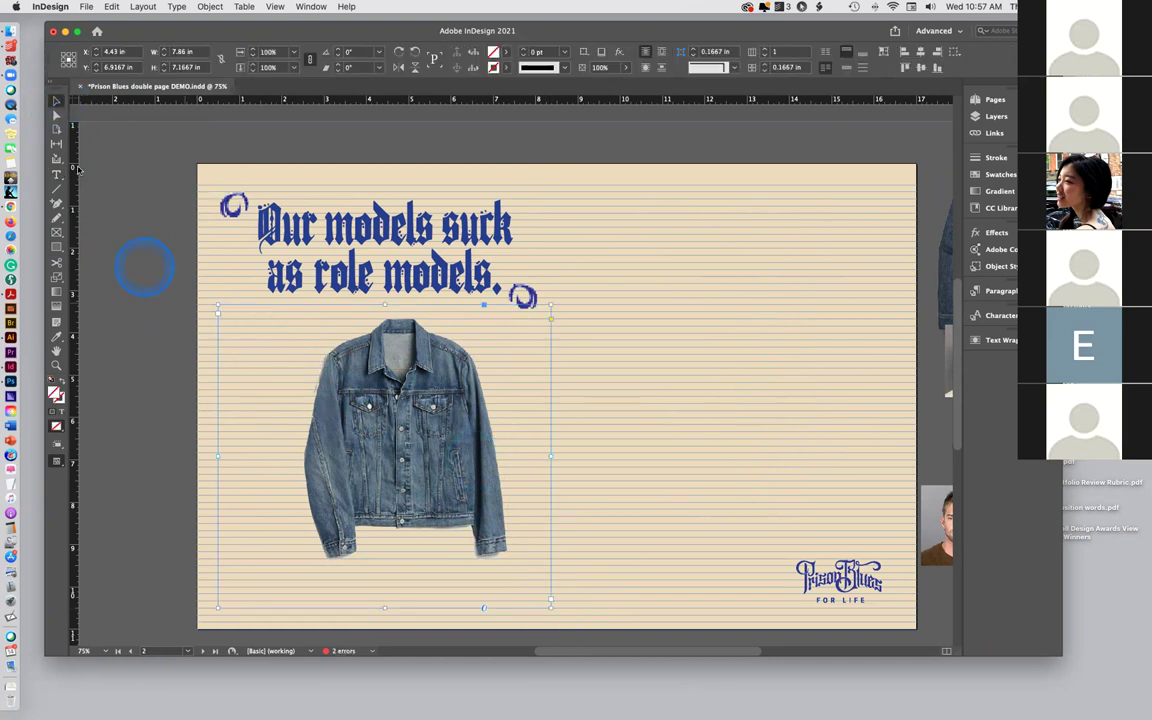
click(57, 174)
click(232, 320)
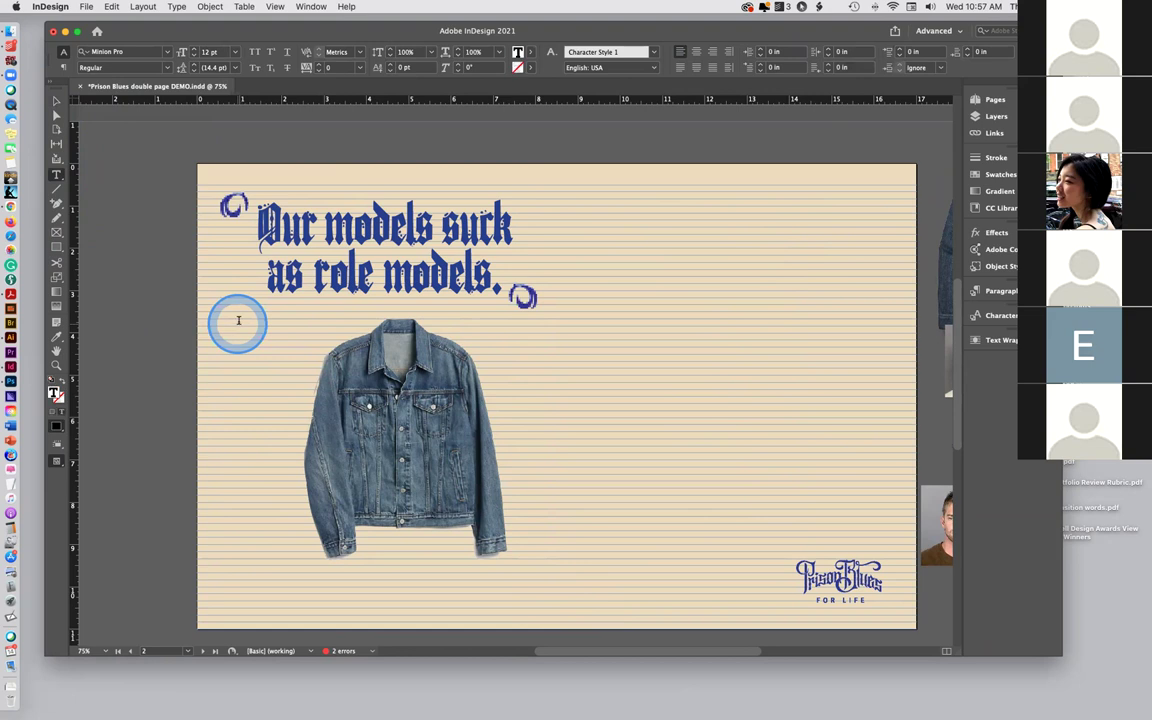
click(176, 7)
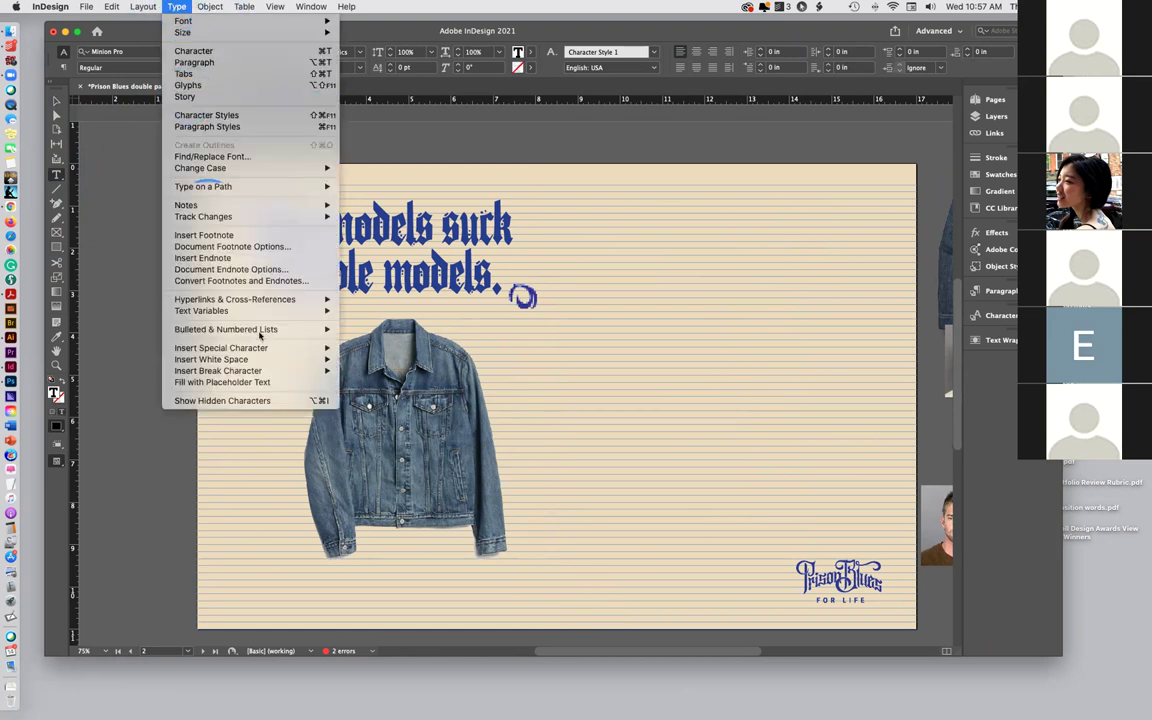
click(246, 382)
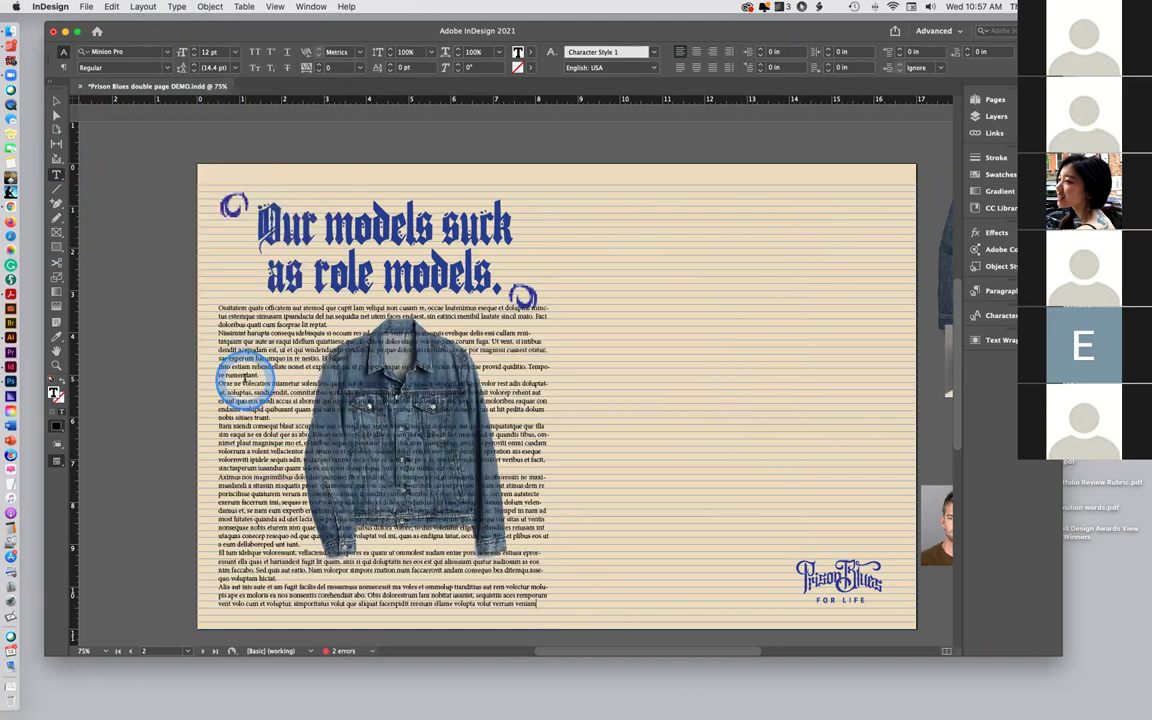
Set the placeholder text frame to 3 columns with 0.1667 in gutters in Text Frame Options
right_click(249, 381)
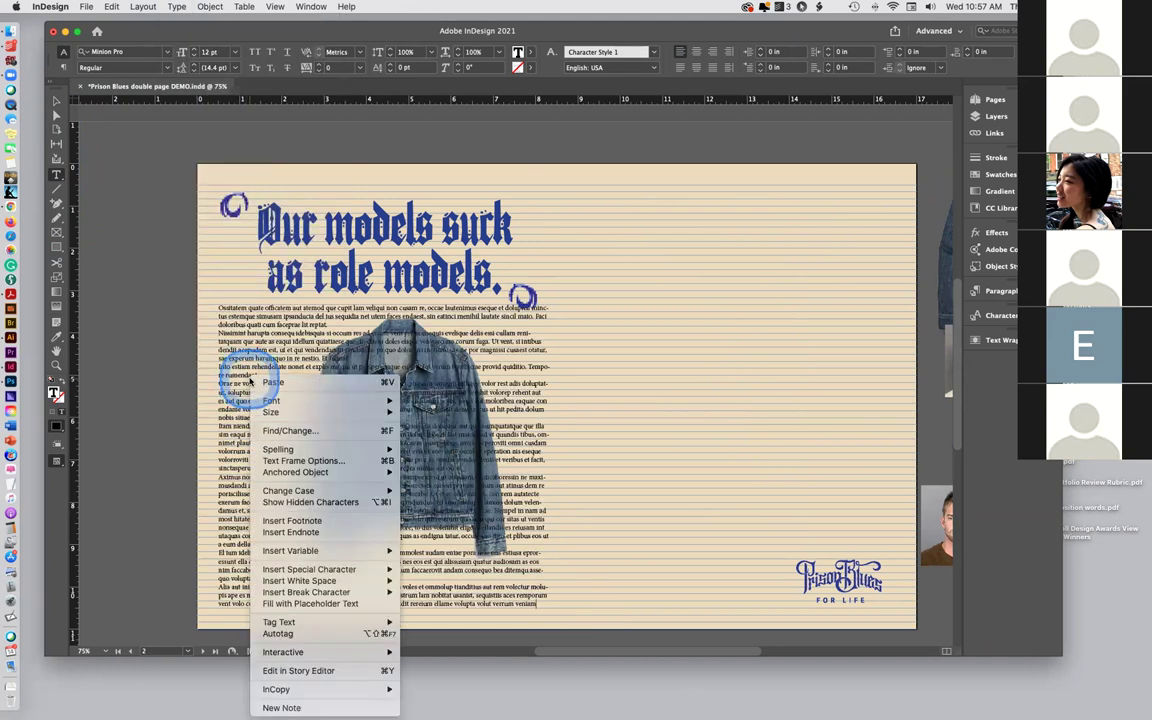
click(339, 463)
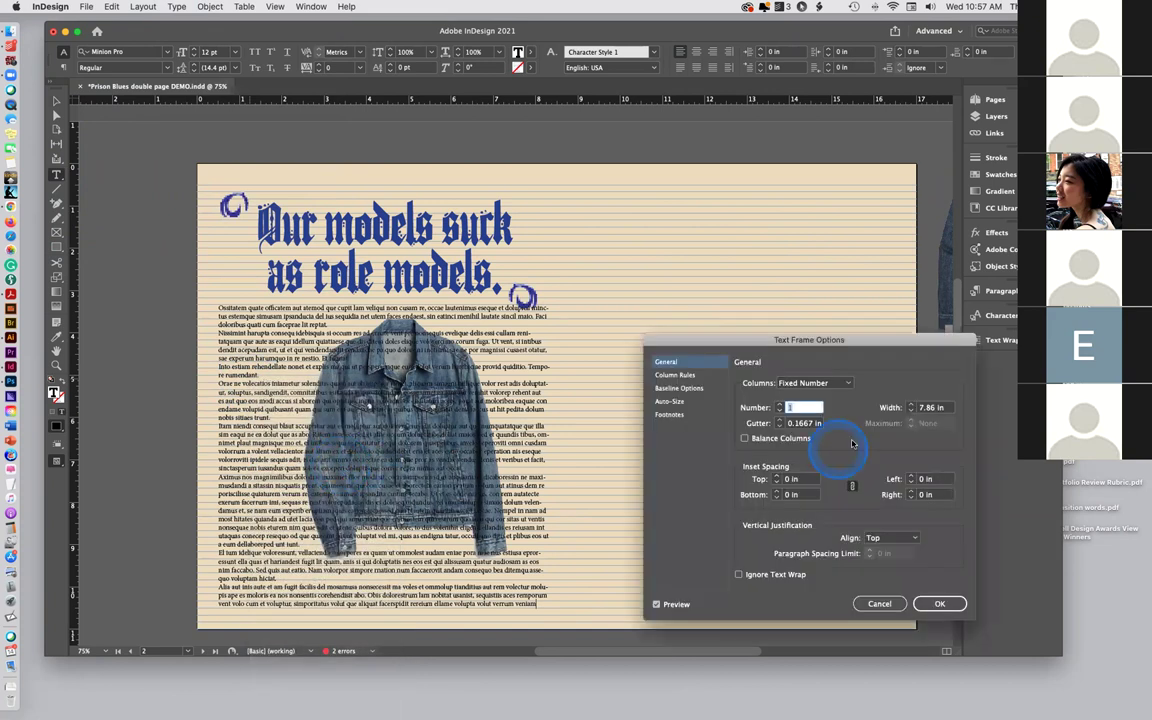
drag(770, 349, 632, 301)
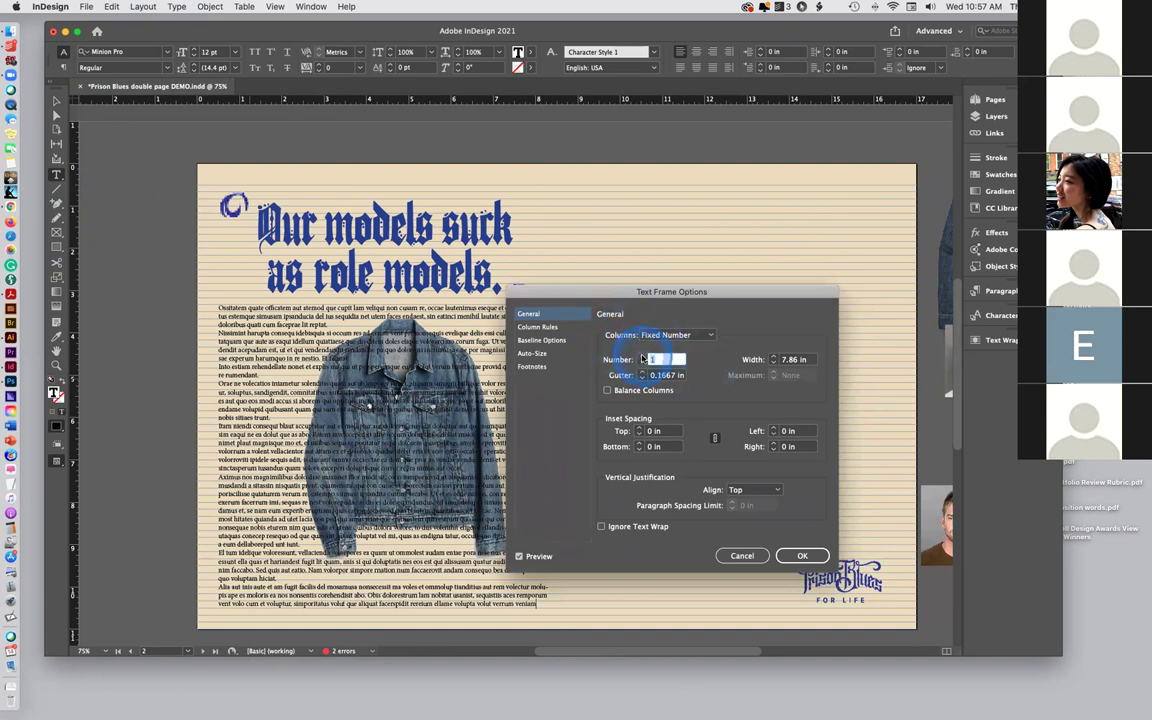
click(643, 357)
click(643, 357)
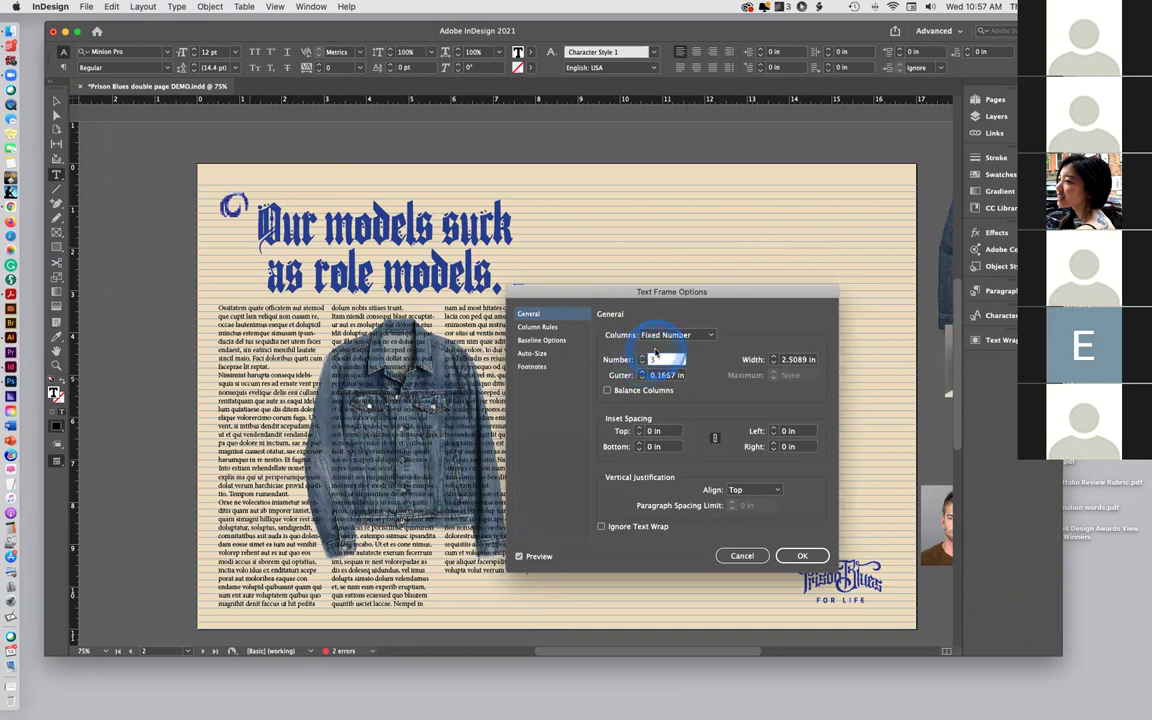
click(805, 558)
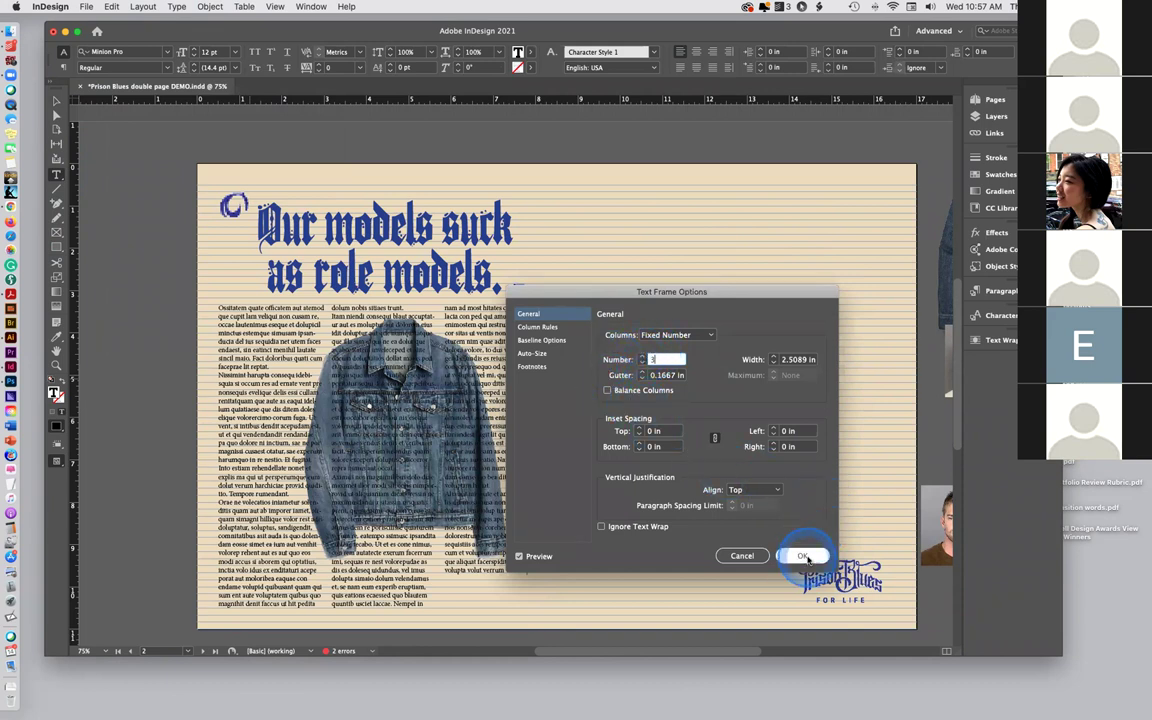
click(152, 198)
click(56, 103)
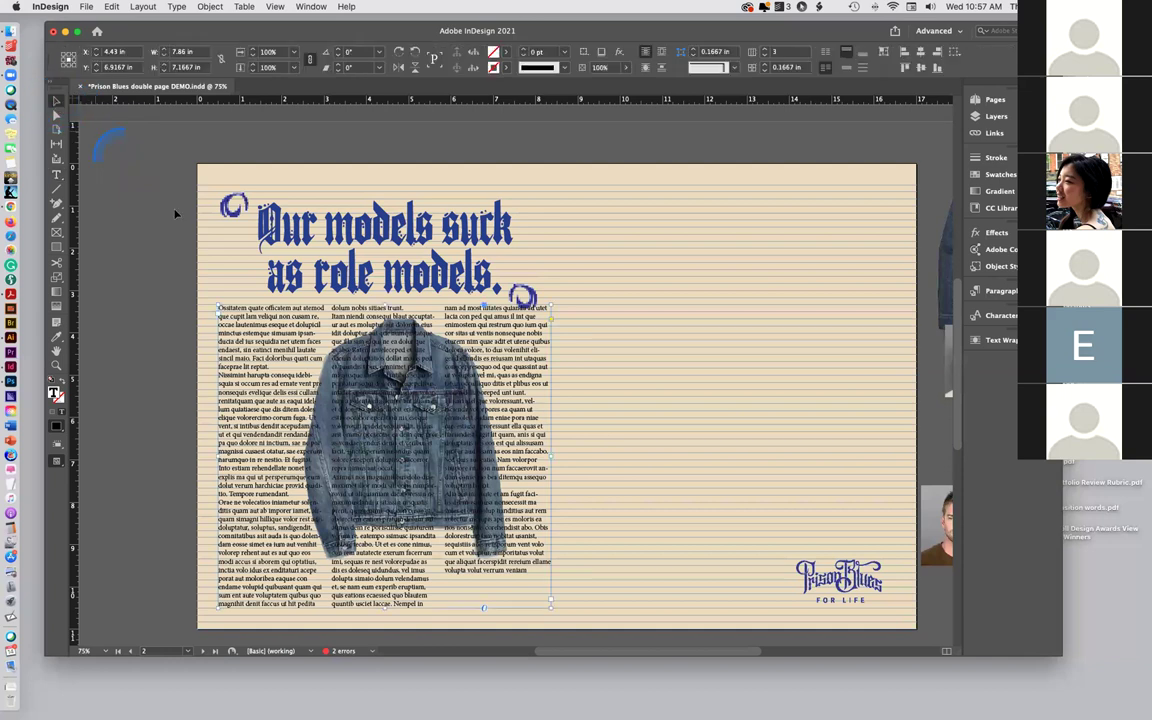
click(722, 257)
Draw a text frame spanning the right page and apply placeholder text to it
key(super+z)
key(super+shift+z)
click(56, 104)
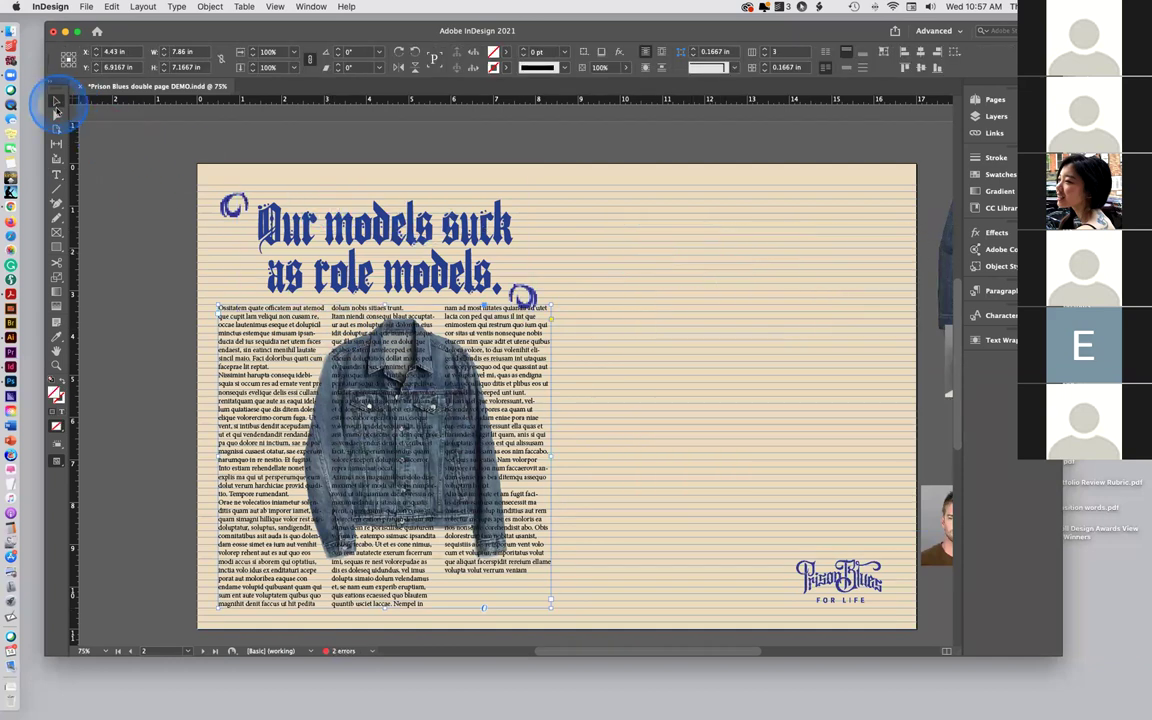
click(57, 175)
click(588, 188)
drag(586, 190, 892, 604)
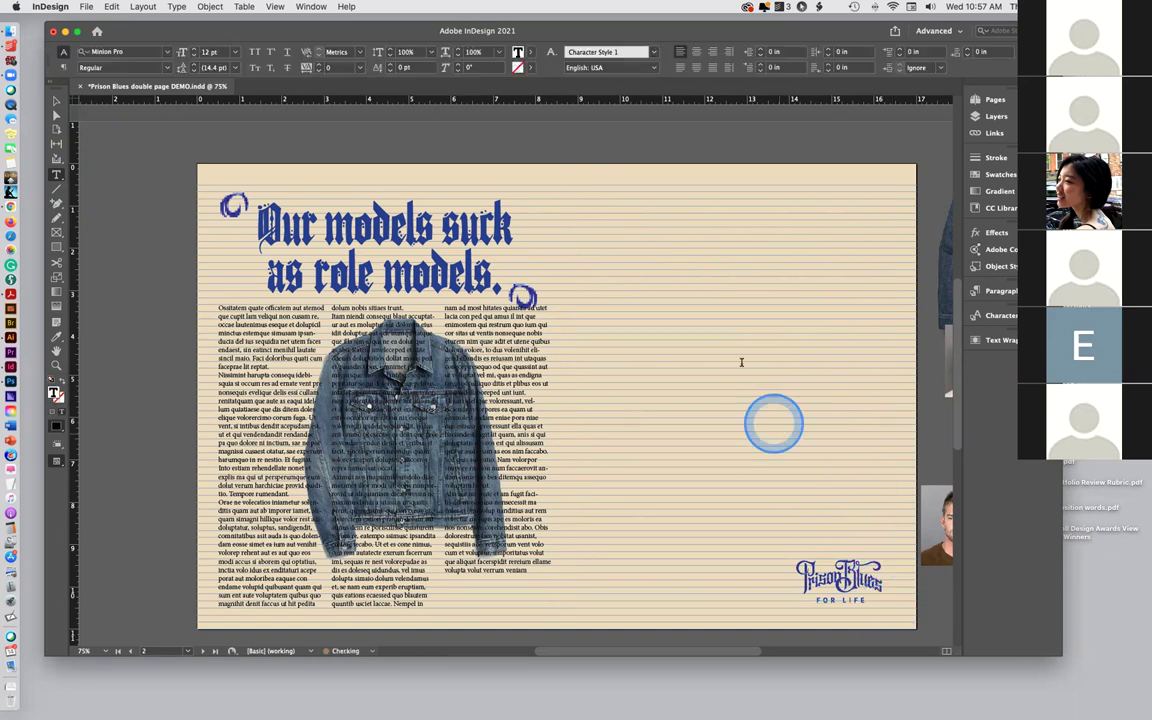
click(176, 7)
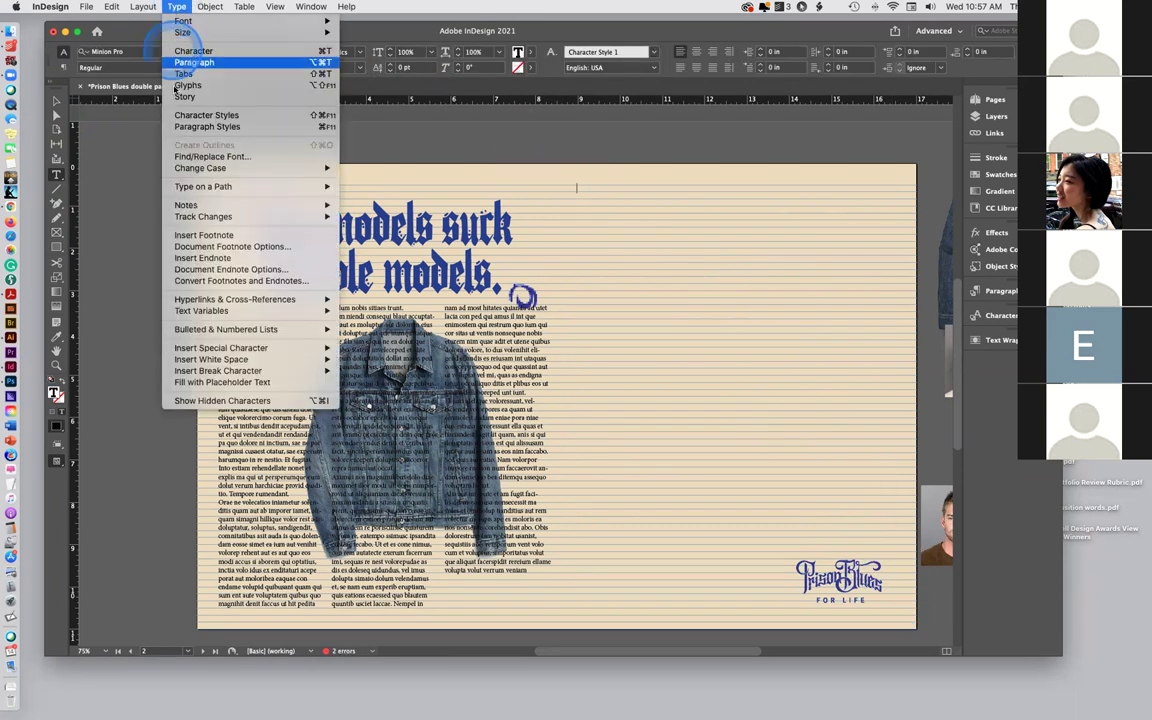
click(222, 382)
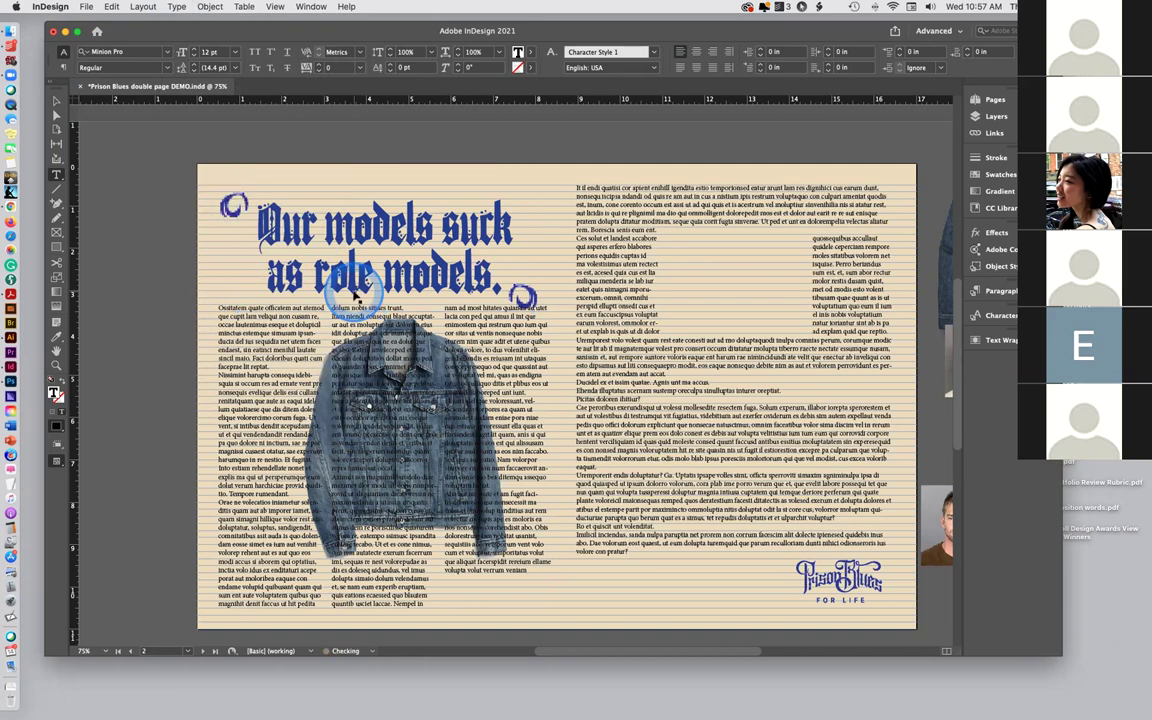
key(super+z)
Thread the left frame's overset body text into a new frame at the top of the right page
click(57, 100)
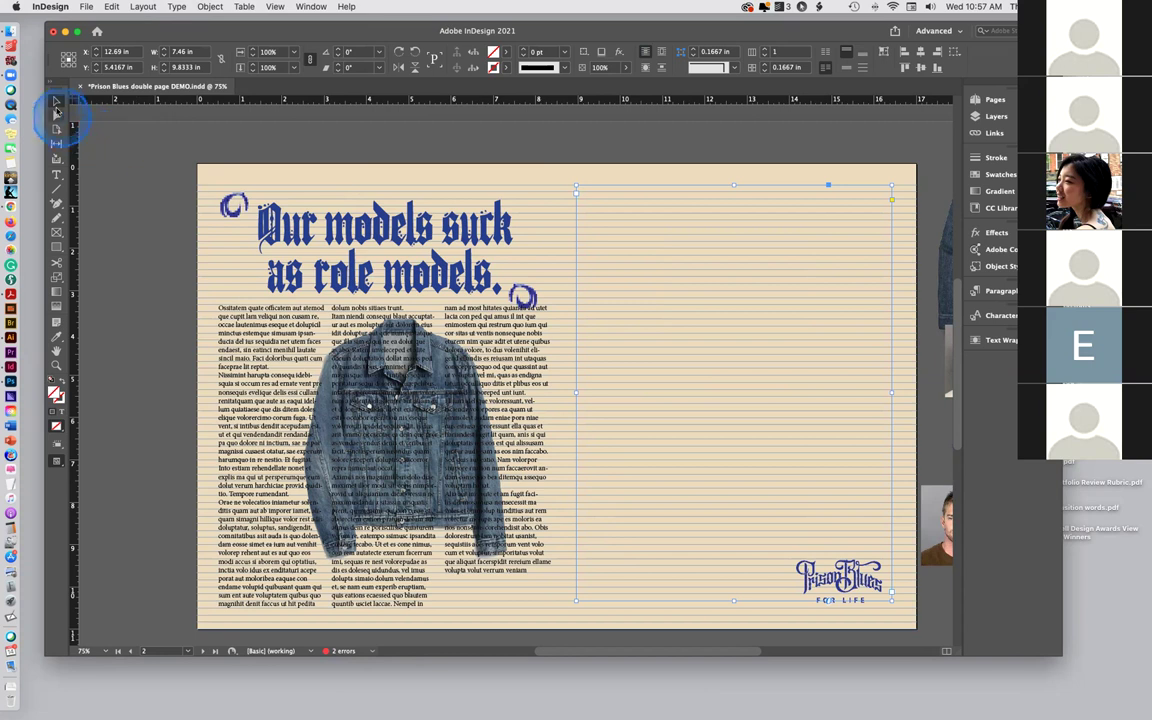
click(374, 420)
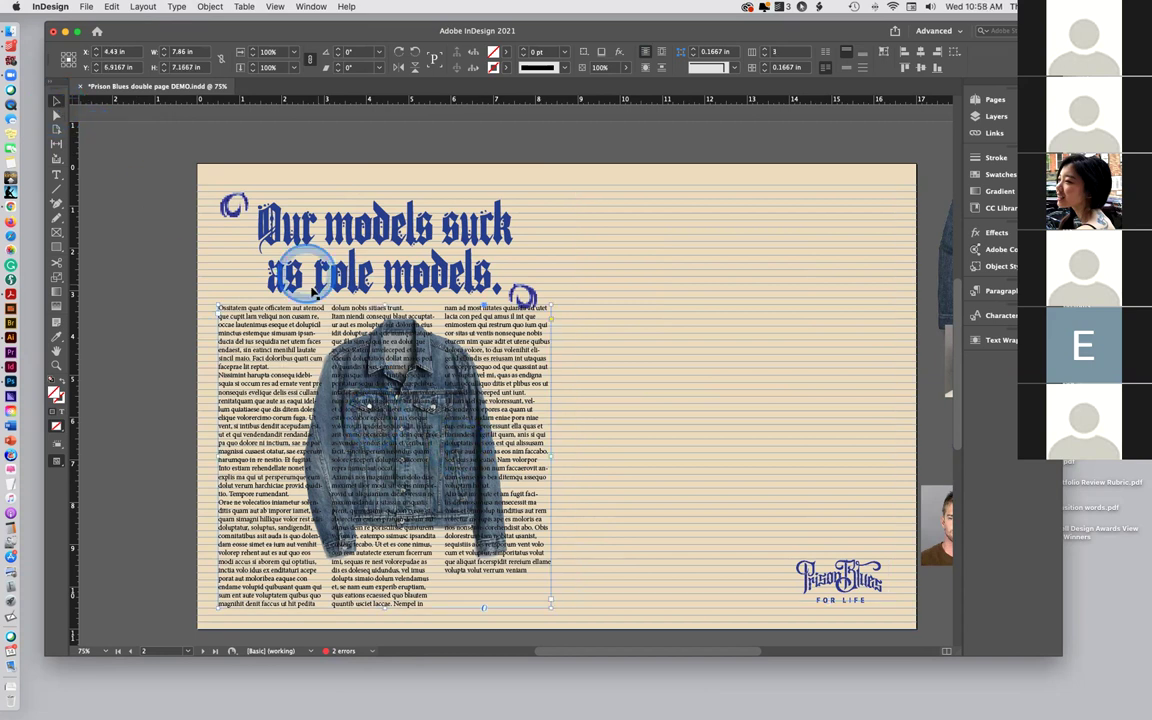
click(551, 601)
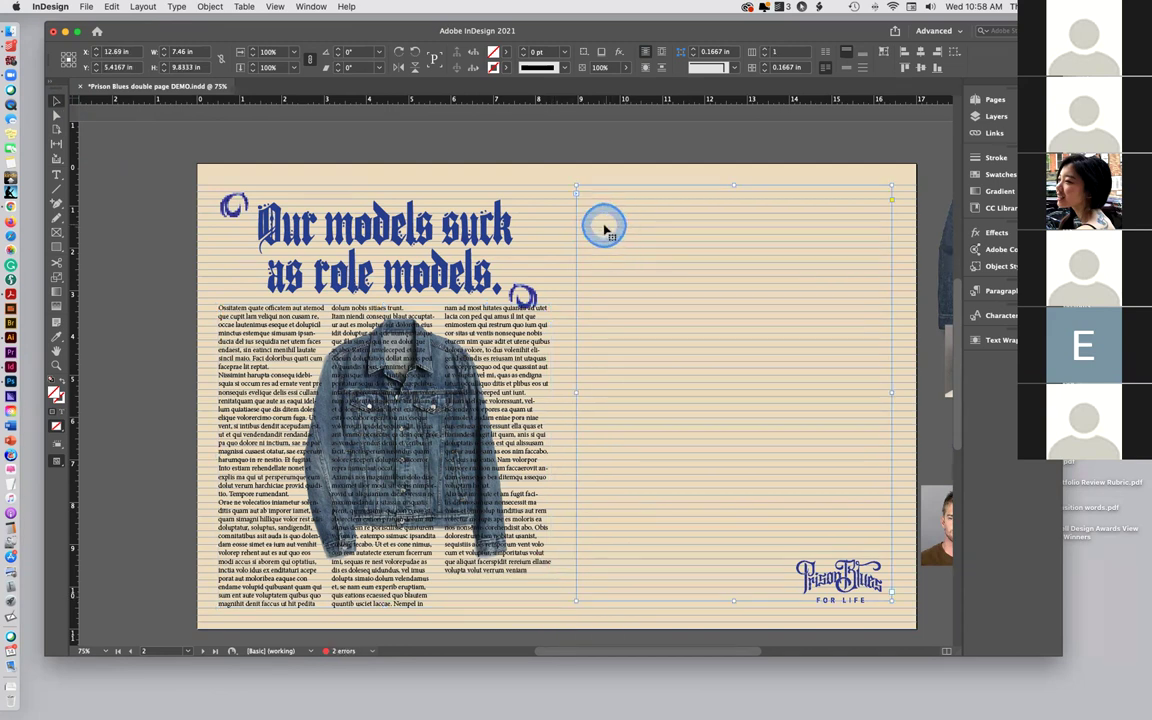
key(t)
click(538, 553)
click(99, 128)
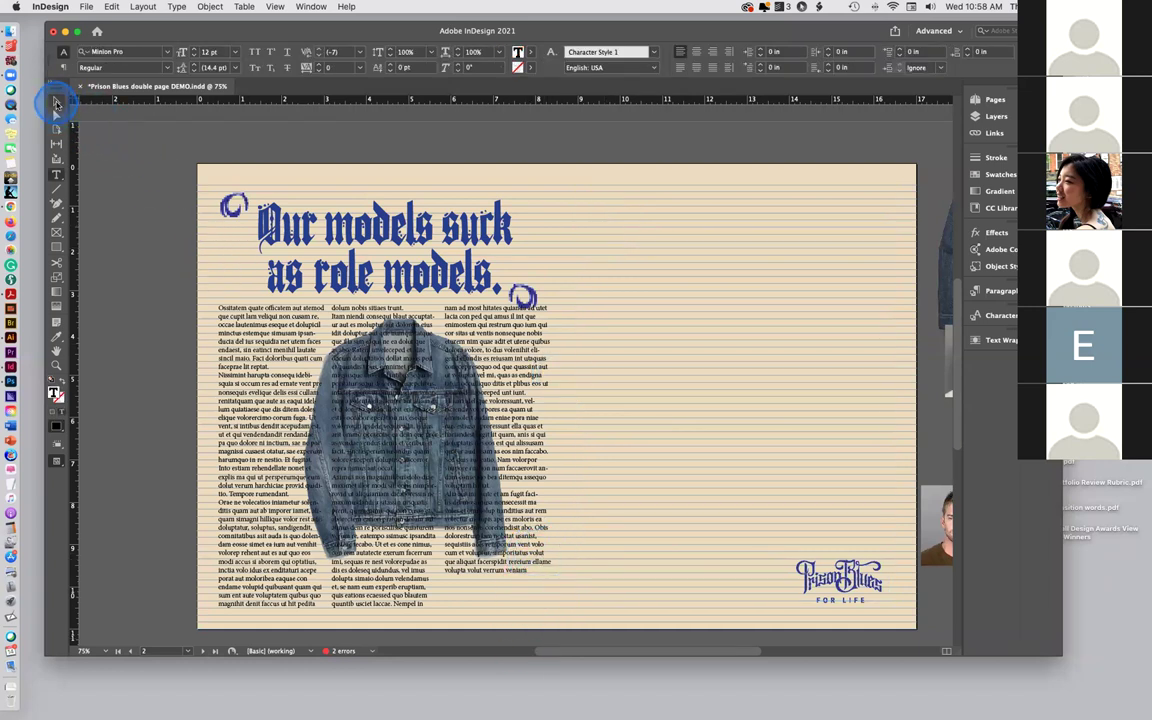
click(551, 605)
click(551, 601)
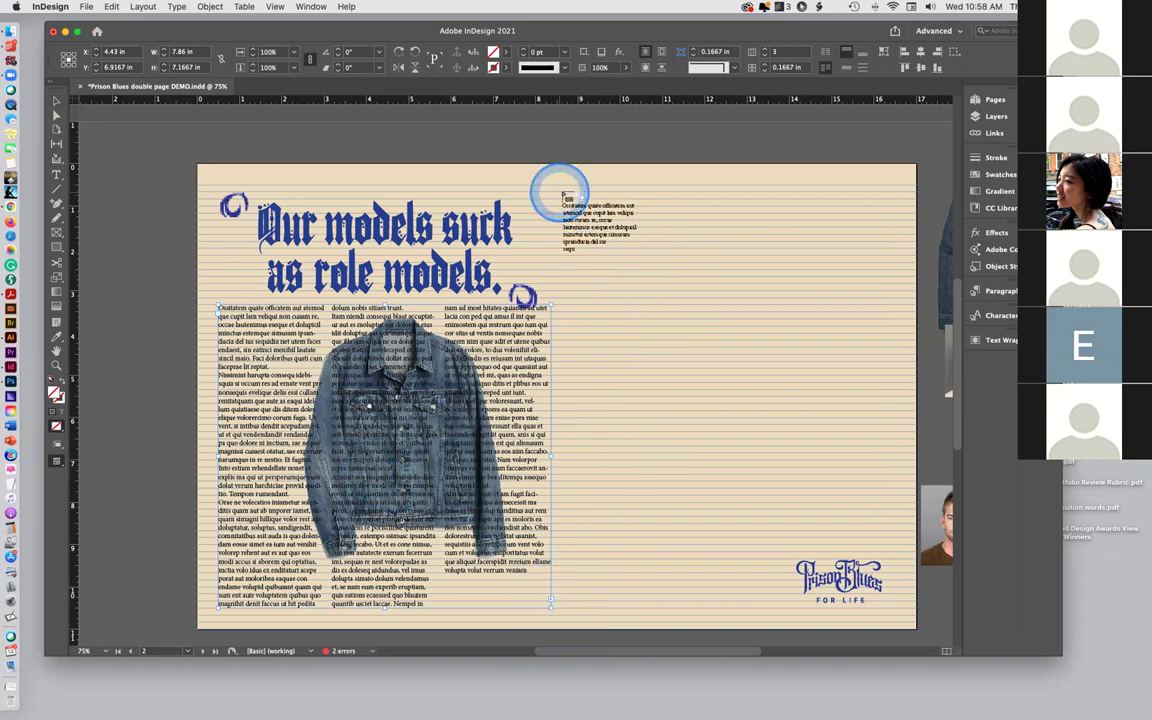
drag(562, 195, 733, 318)
key(super+z)
click(594, 217)
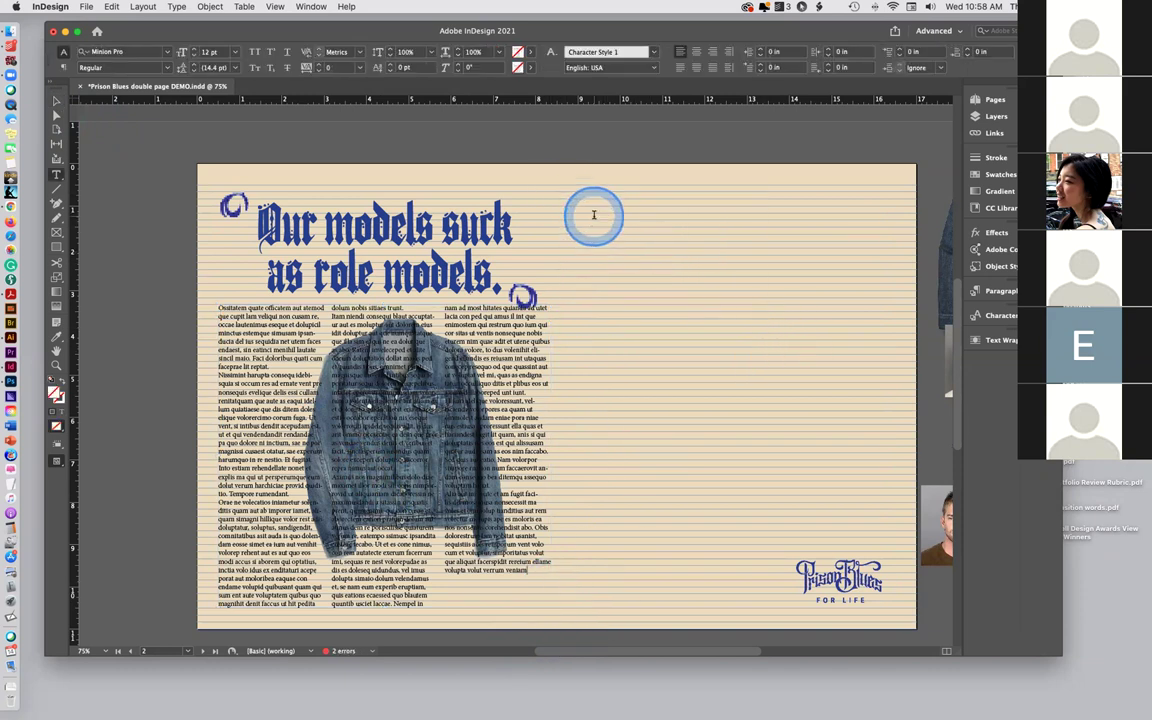
Select the entire threaded body story with Cmd+A and delete it
click(590, 215)
click(522, 373)
key(super+a)
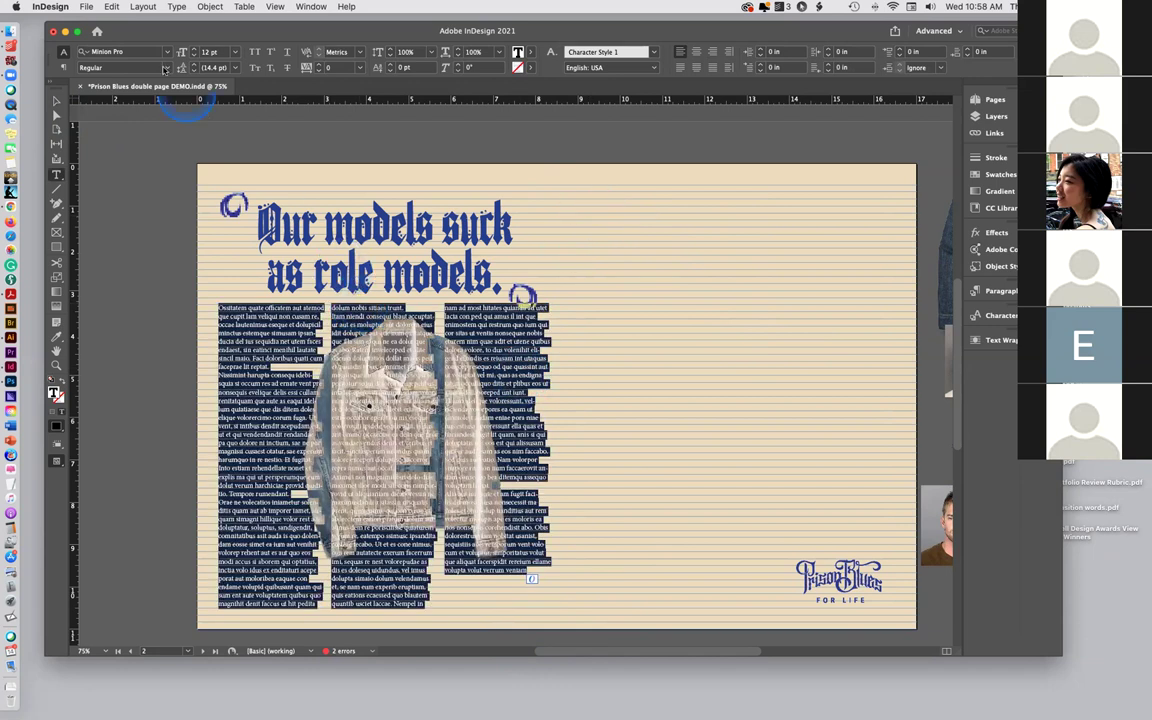
key(BackSpace)
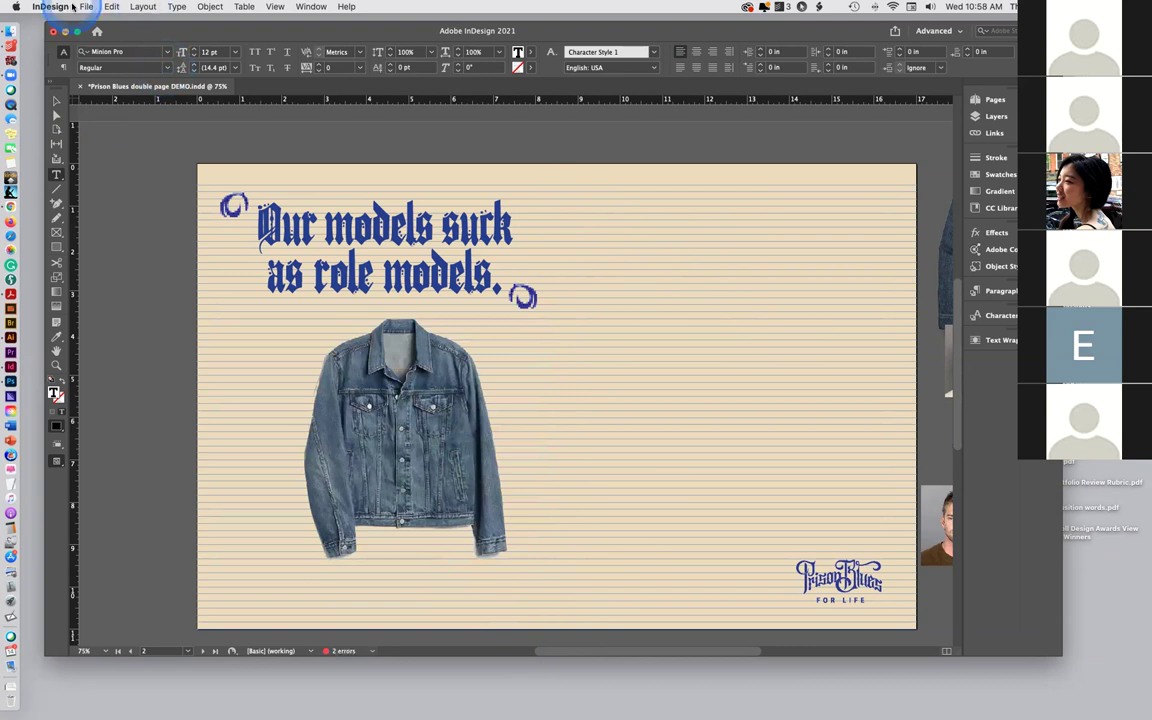
Fill the threaded frames with placeholder text and shift the right-page frame down and right
click(176, 7)
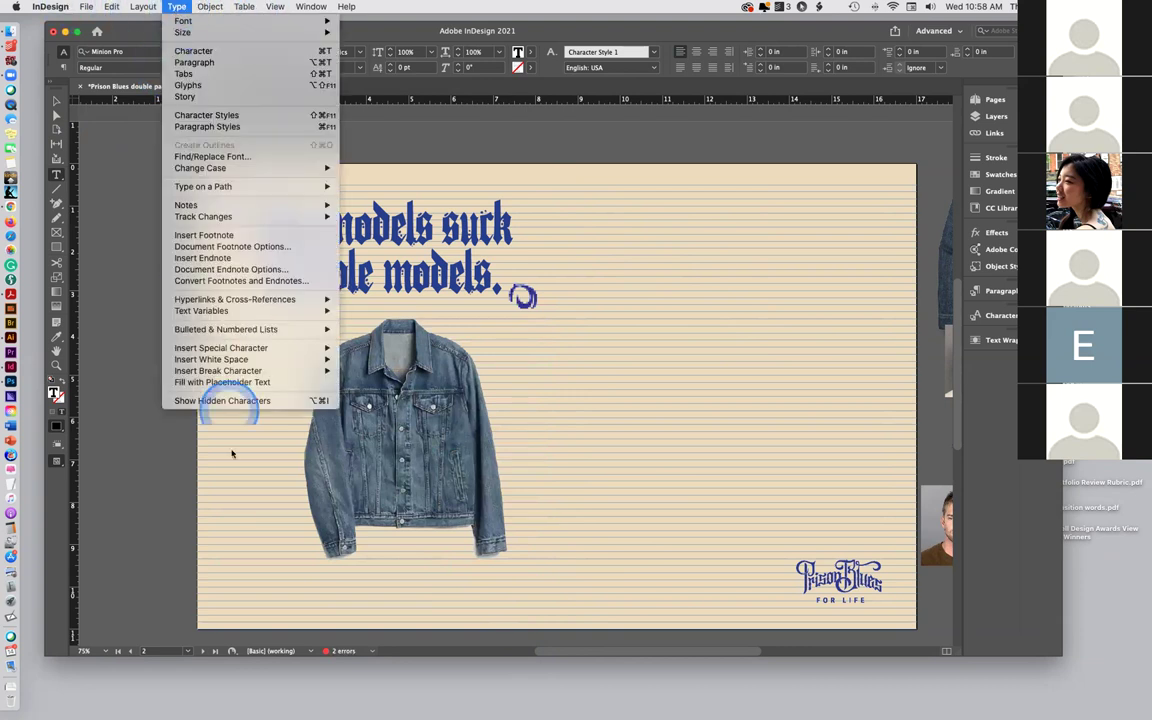
click(213, 382)
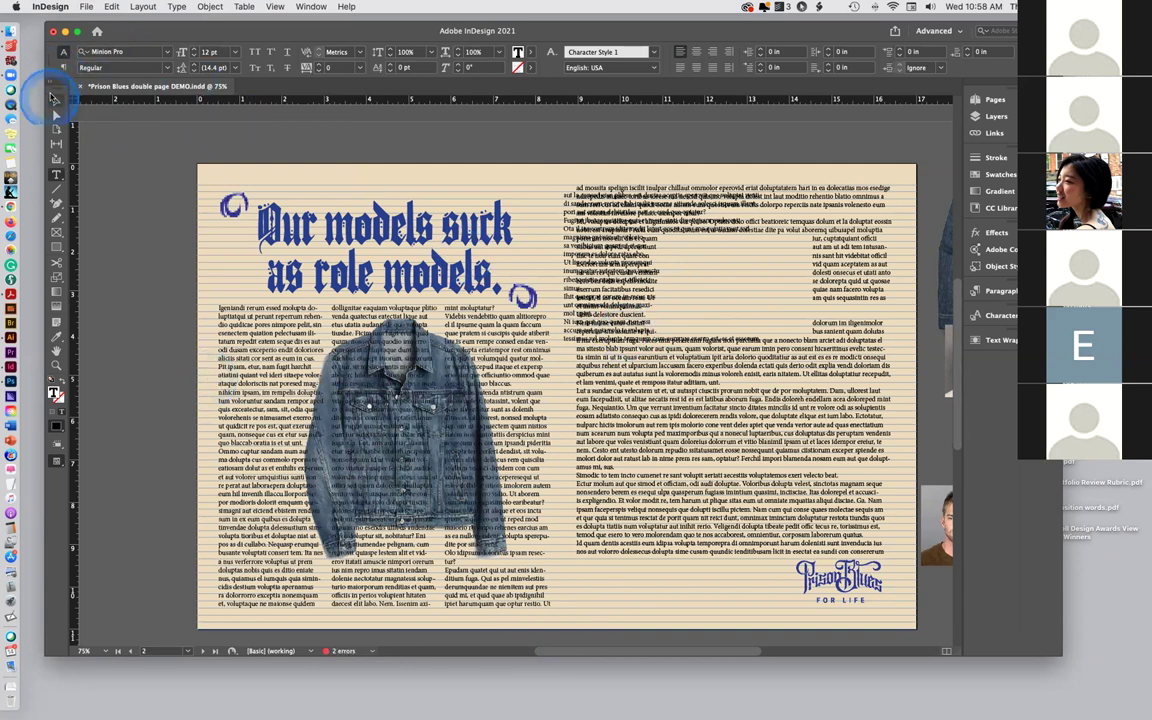
click(57, 101)
drag(606, 212, 632, 242)
Move the small threaded frame lower, then move the right-page text frame up to the page top
click(628, 238)
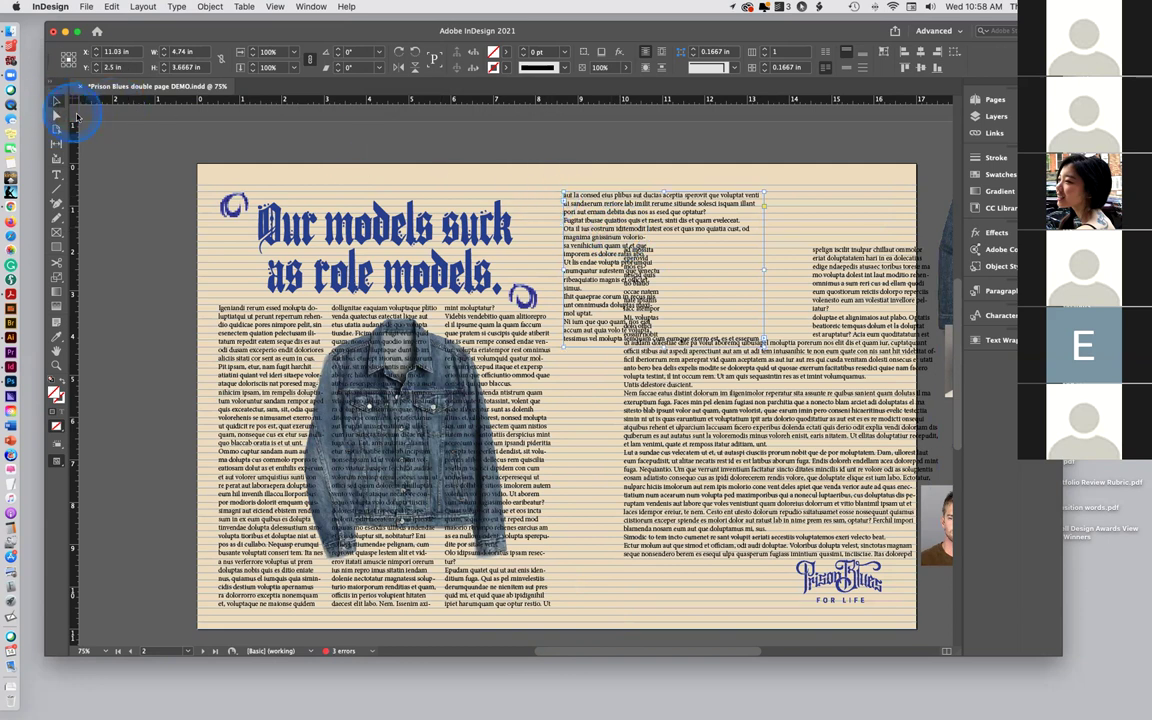
click(541, 192)
click(576, 202)
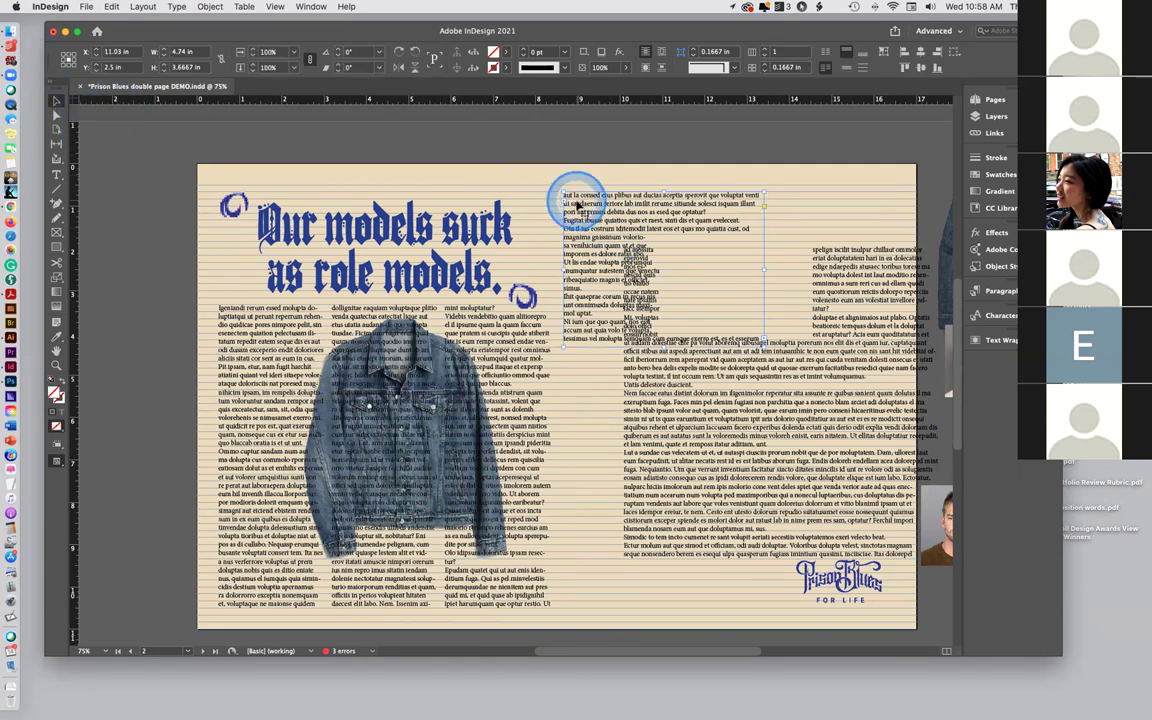
drag(578, 203, 790, 320)
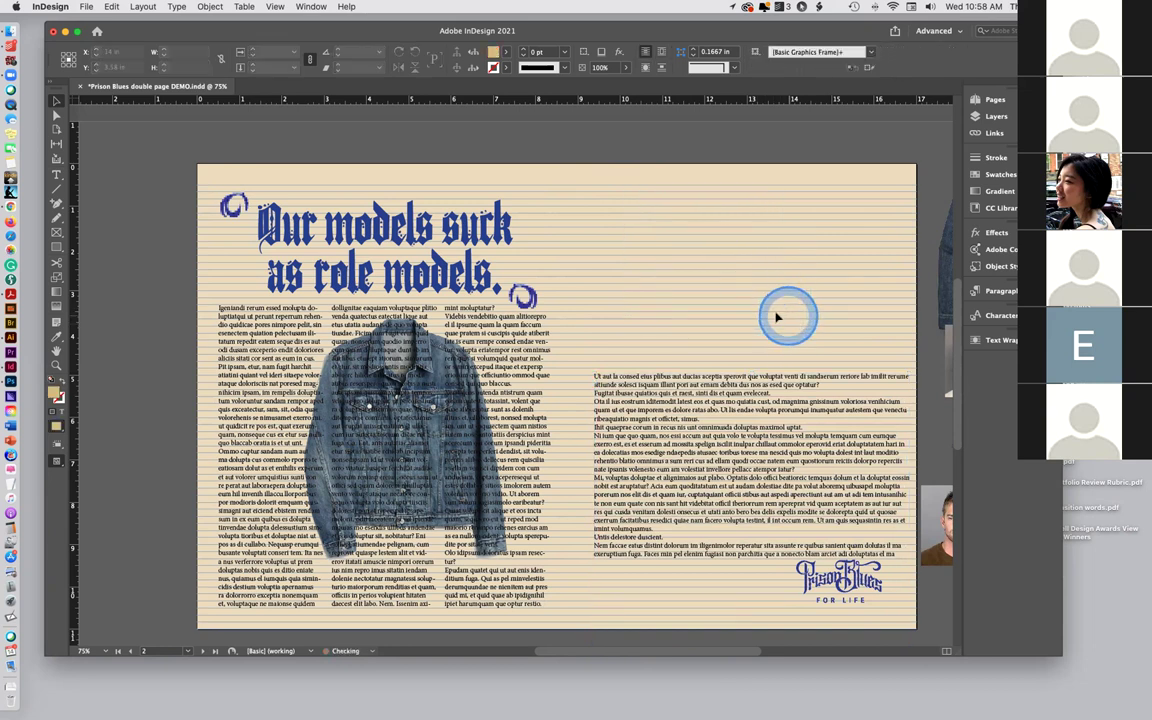
click(214, 160)
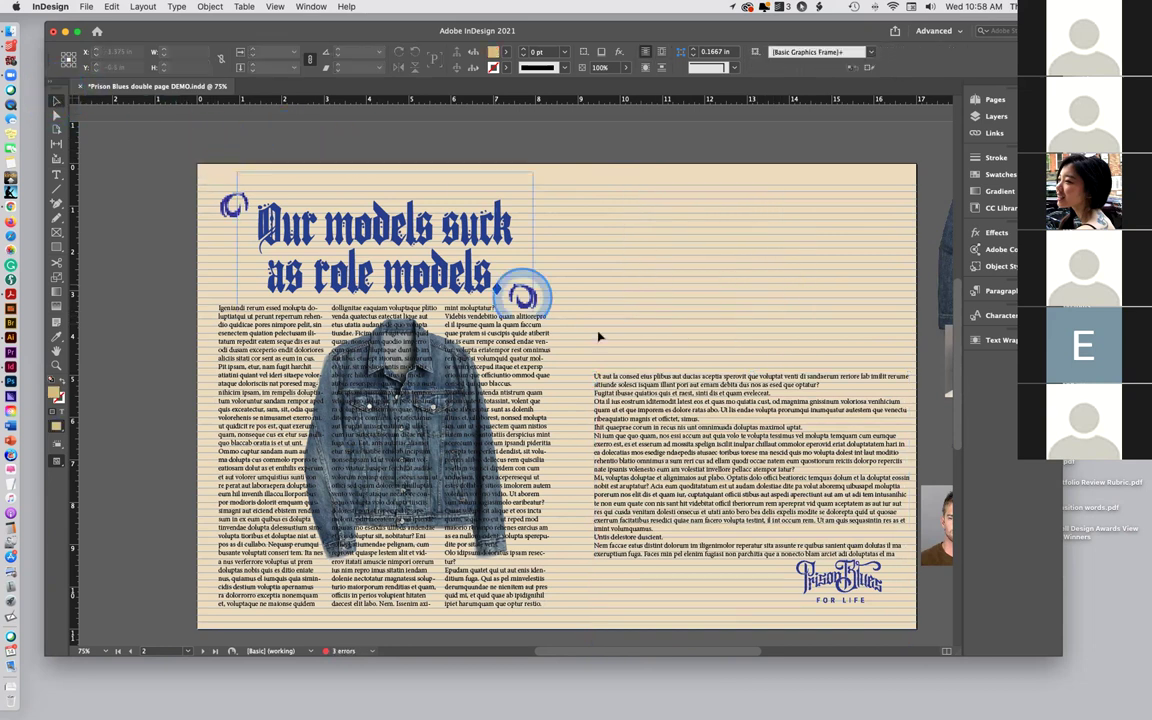
drag(653, 391, 622, 198)
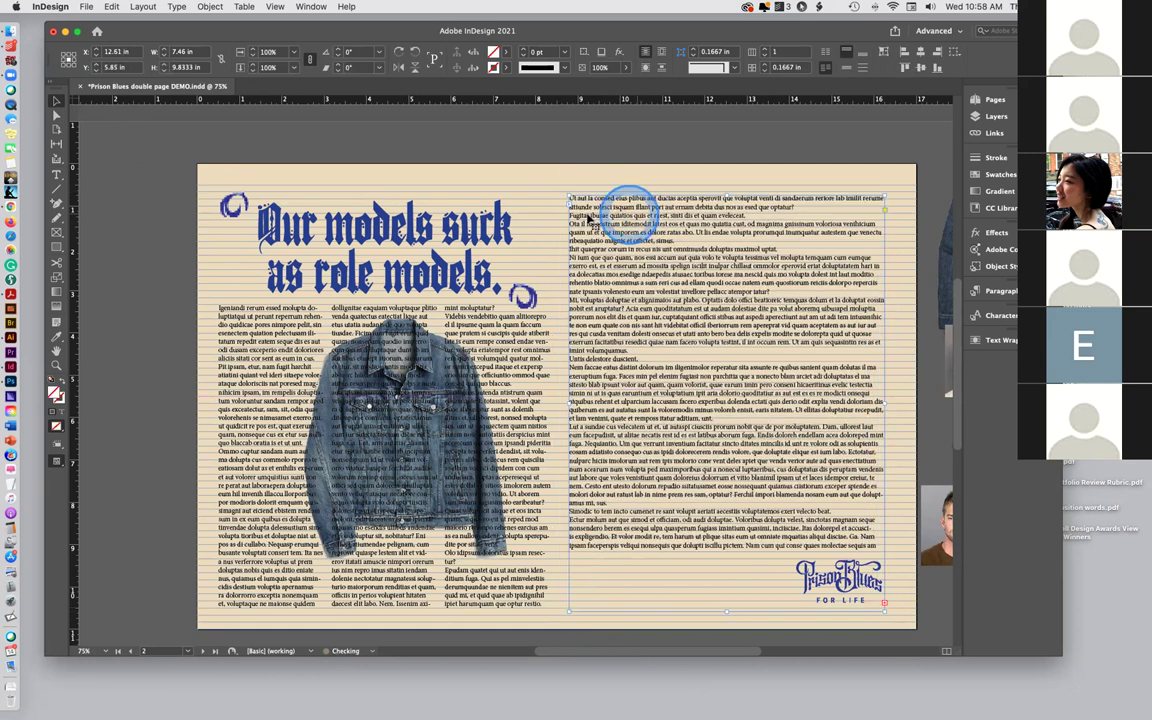
Set the right-page text frame to 3 columns in Text Frame Options
right_click(592, 212)
mouse_move(696, 467)
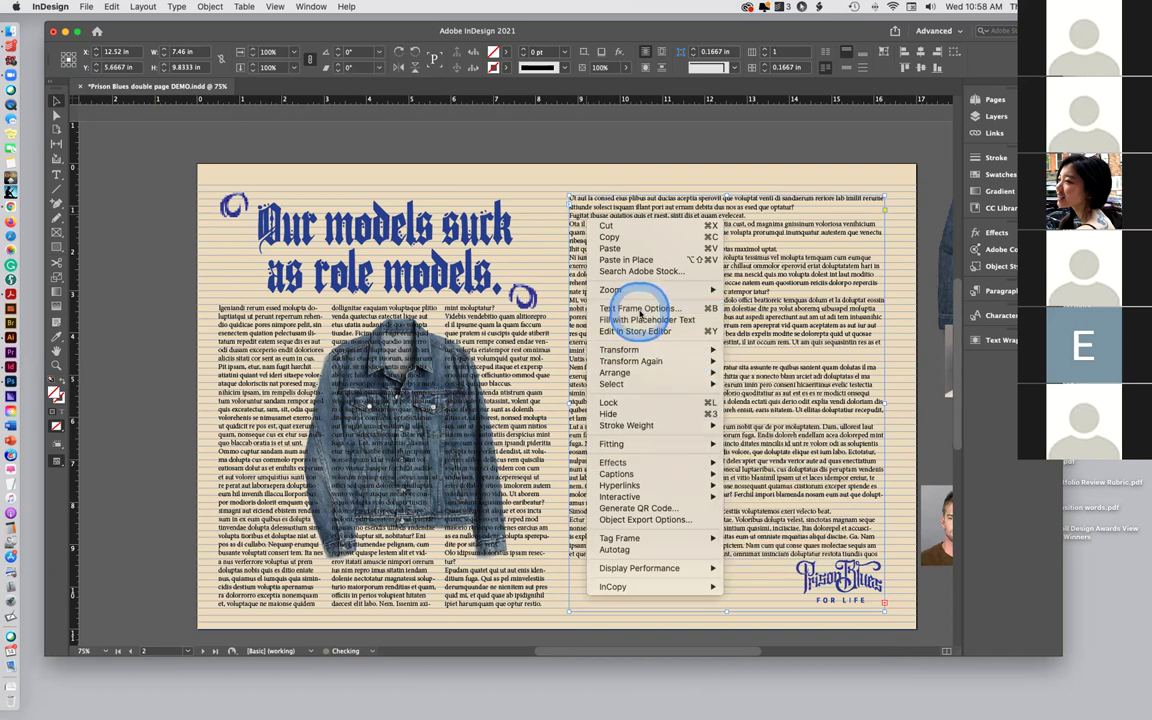
click(640, 310)
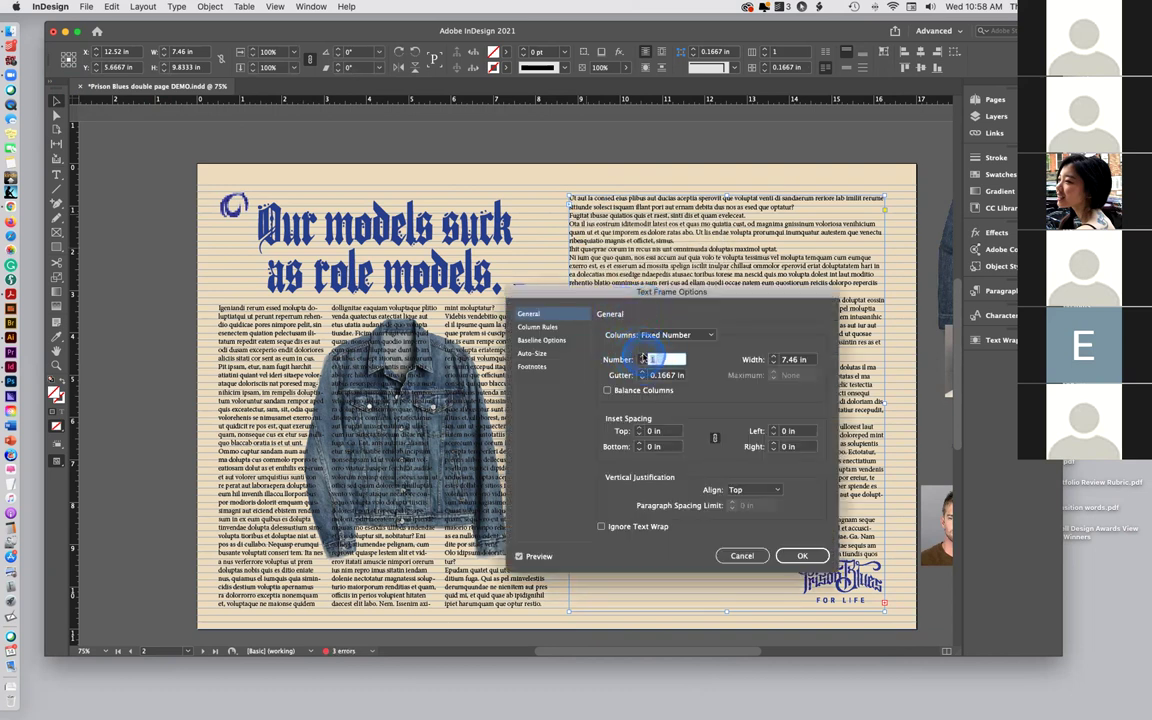
click(643, 356)
click(643, 356)
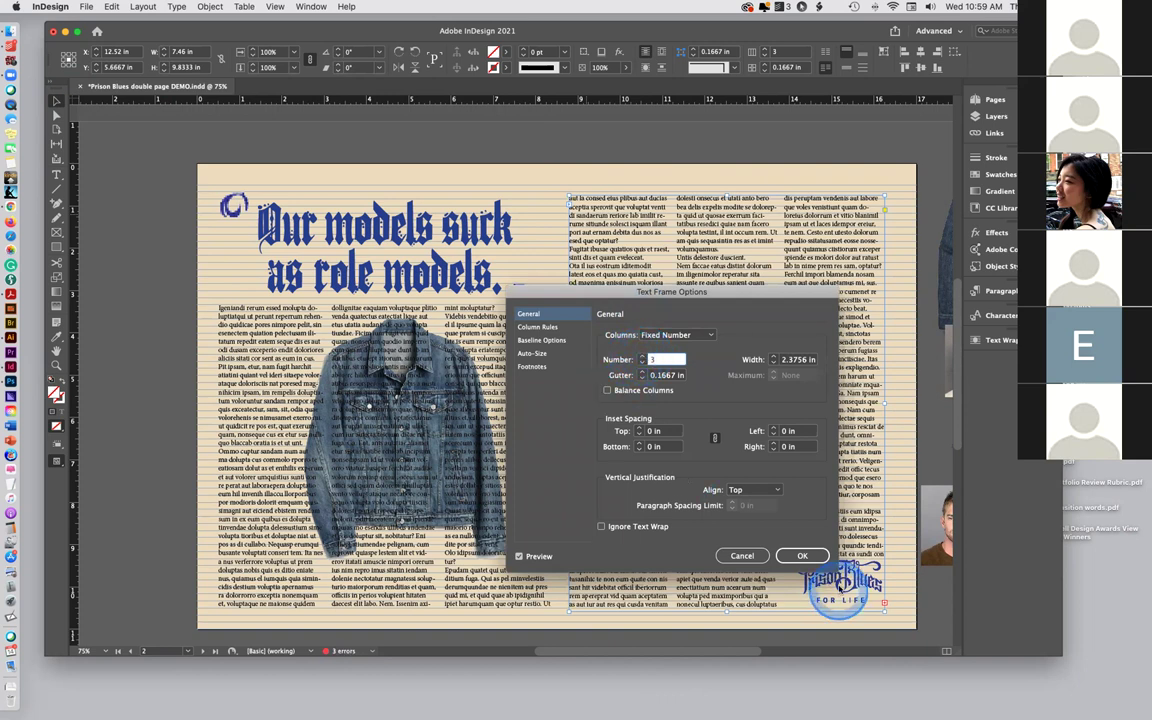
click(801, 554)
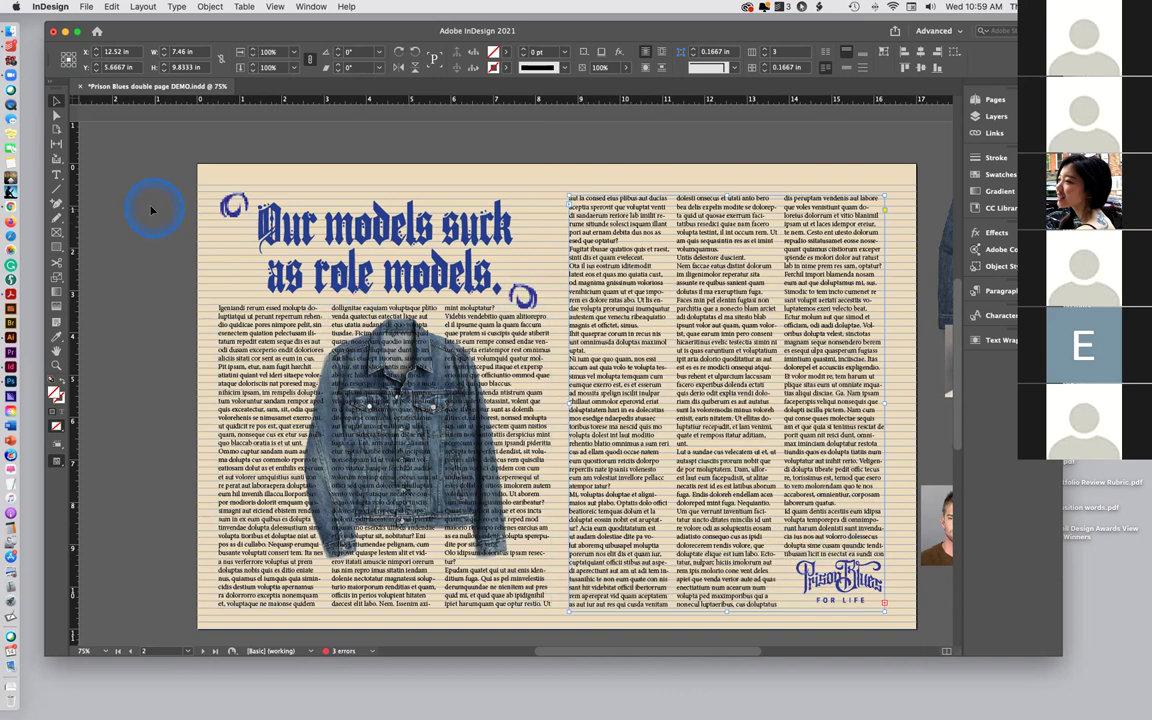
Nudge the left and right body text frames slightly to the right
click(291, 383)
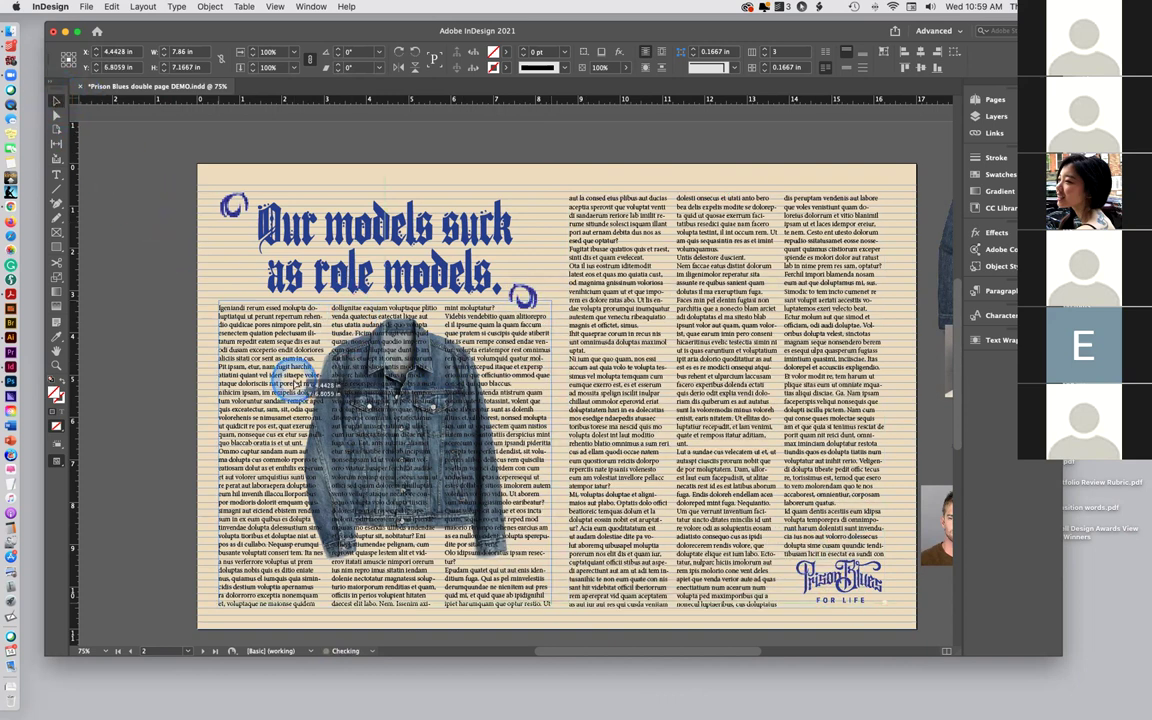
drag(298, 383, 314, 384)
drag(599, 365, 604, 360)
Select the whole threaded body story and raise its leading to 28.4 pt
click(290, 384)
triple_click(290, 384)
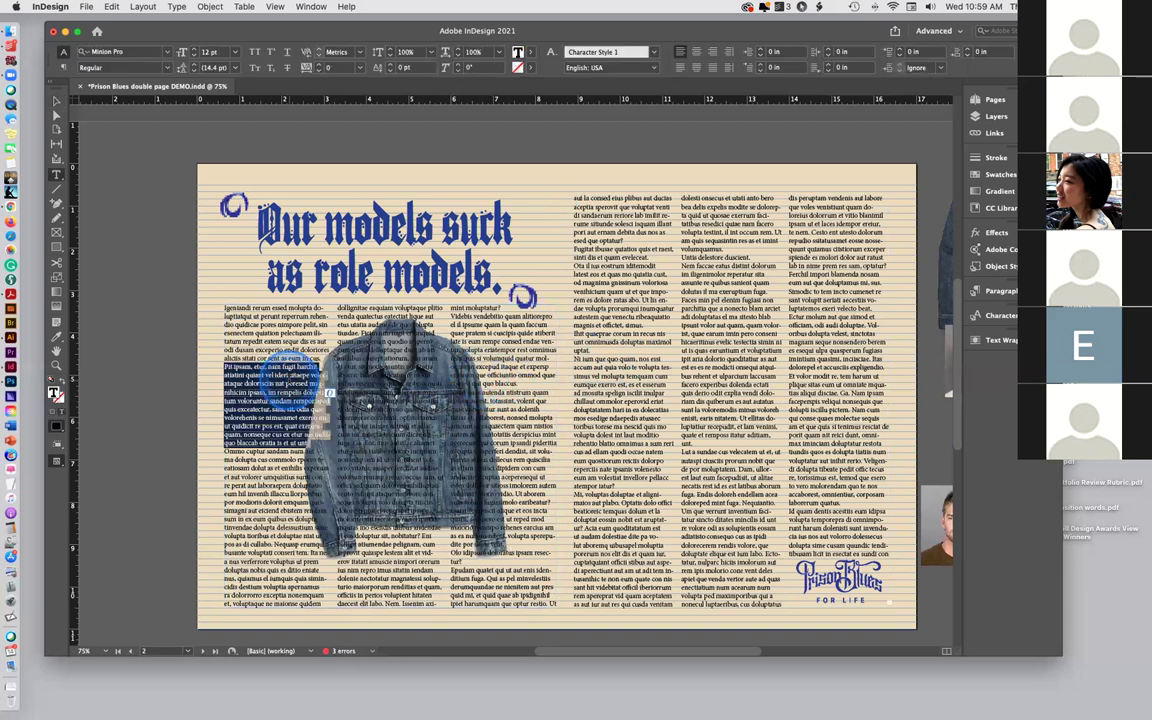
key(super+a)
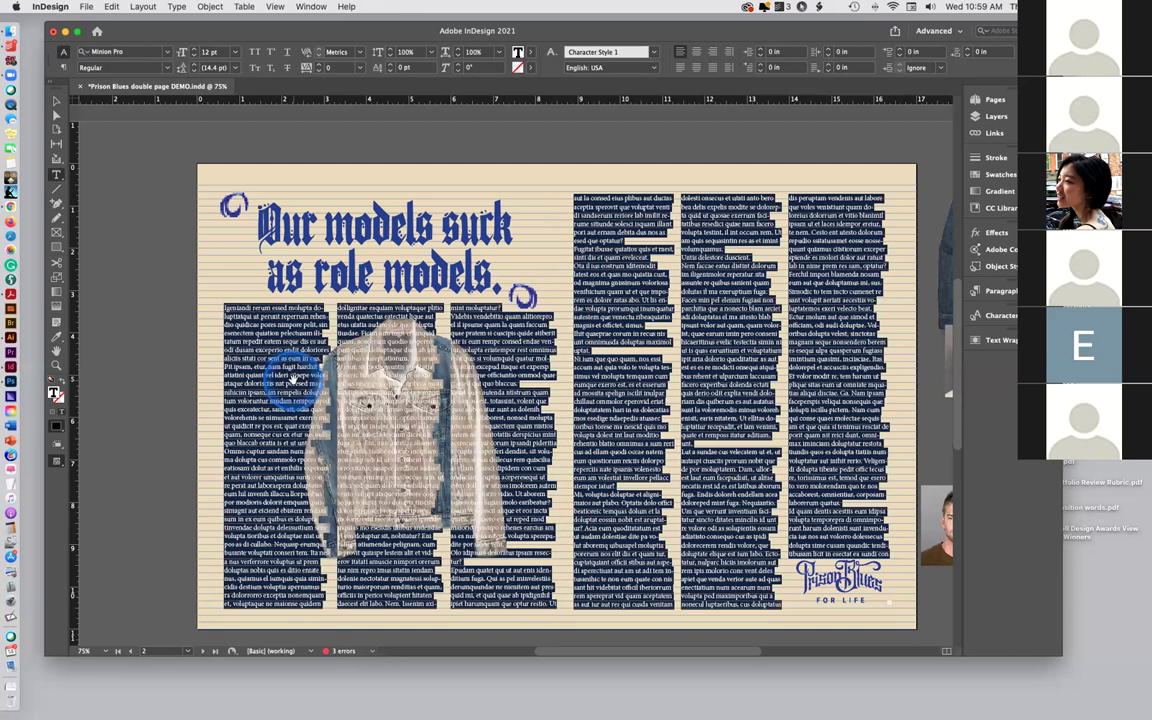
key(alt+Down)
key(alt+Down)
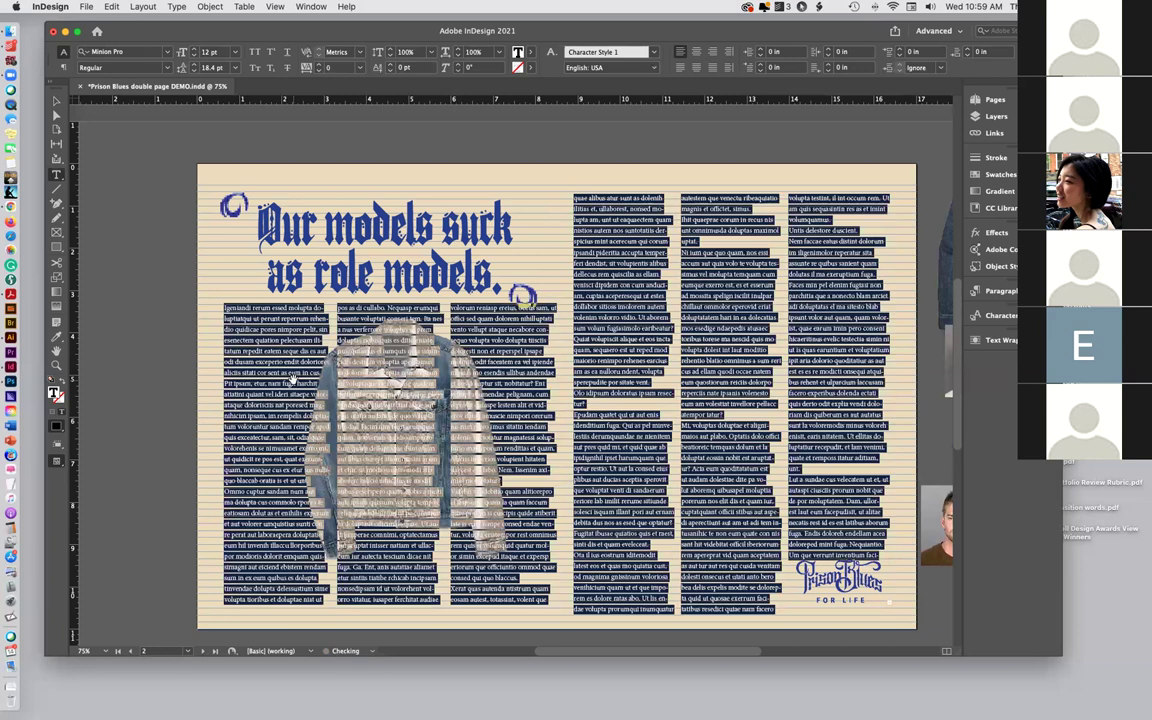
key(alt+Down)
key(alt+Down)
key(alt+Down)
key(alt+Down)
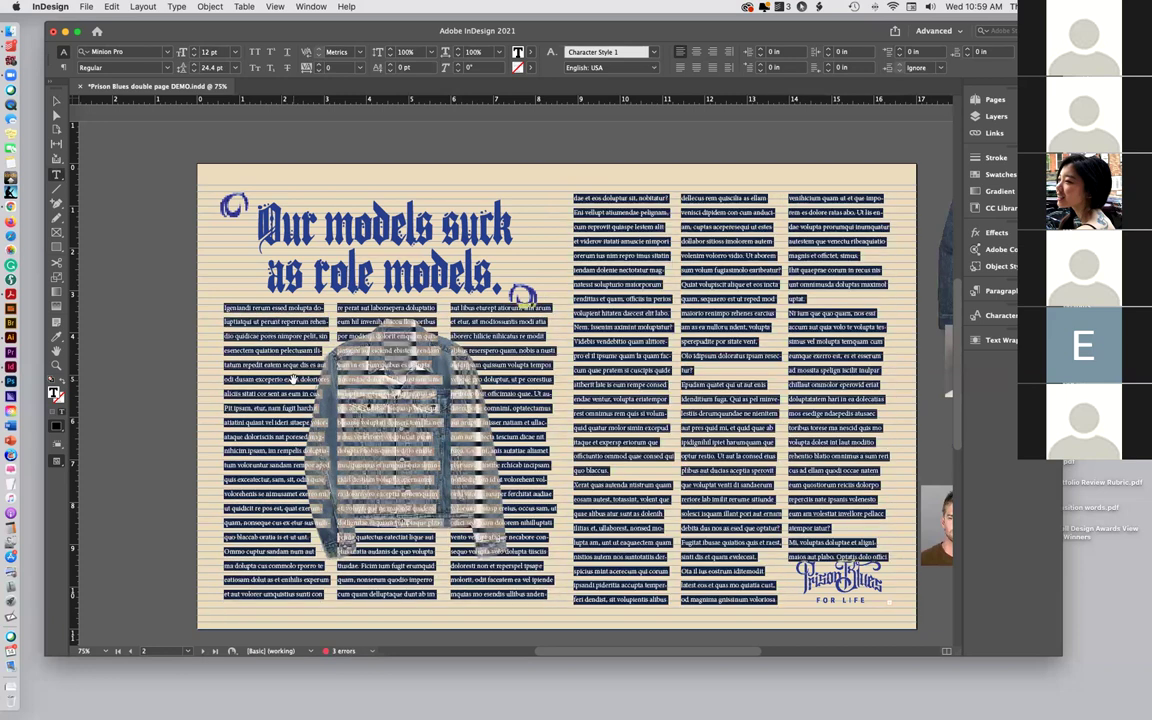
key(alt+Down)
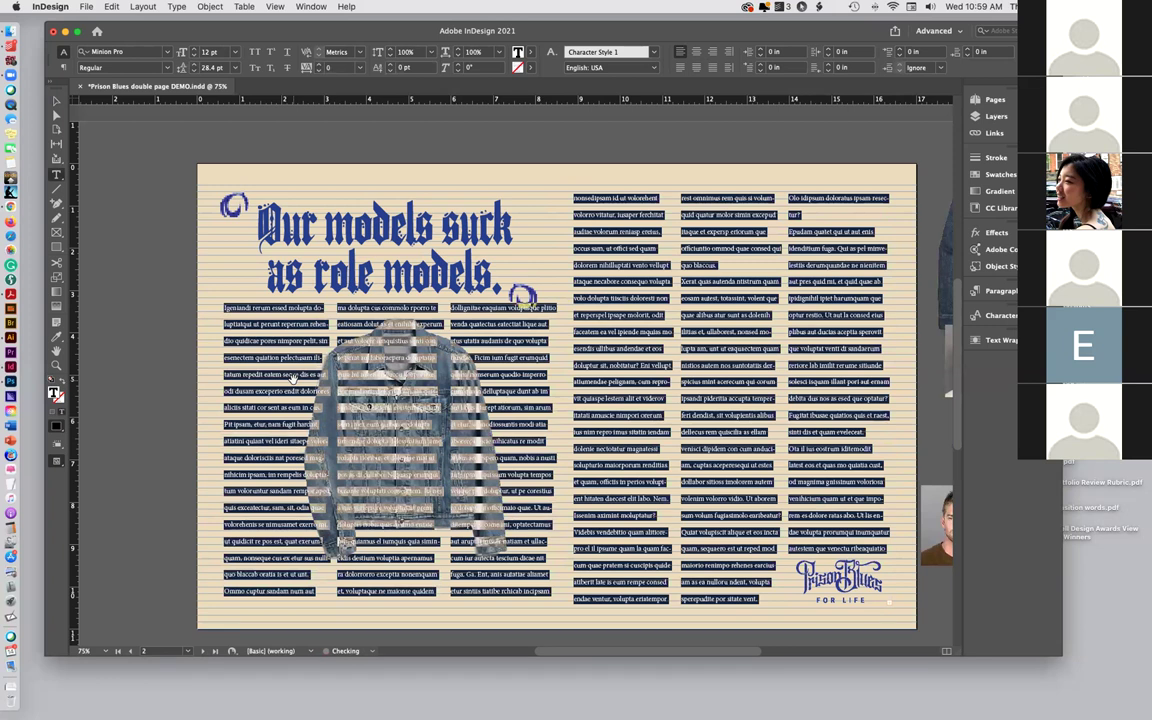
click(130, 265)
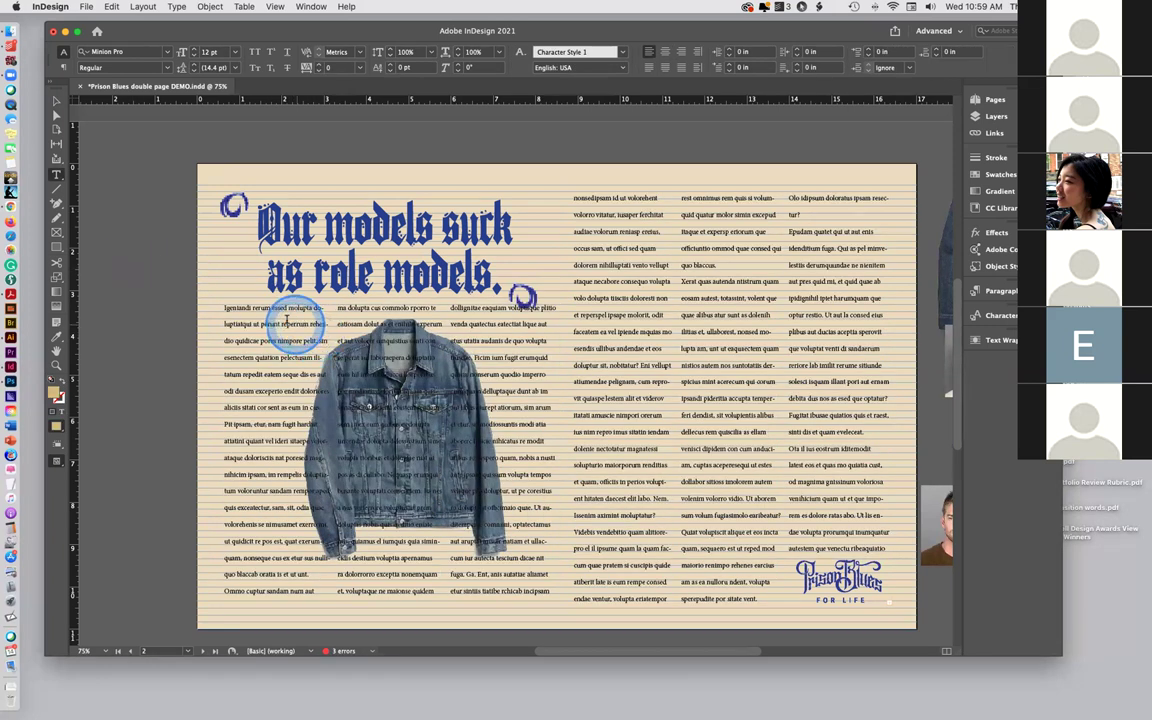
click(269, 318)
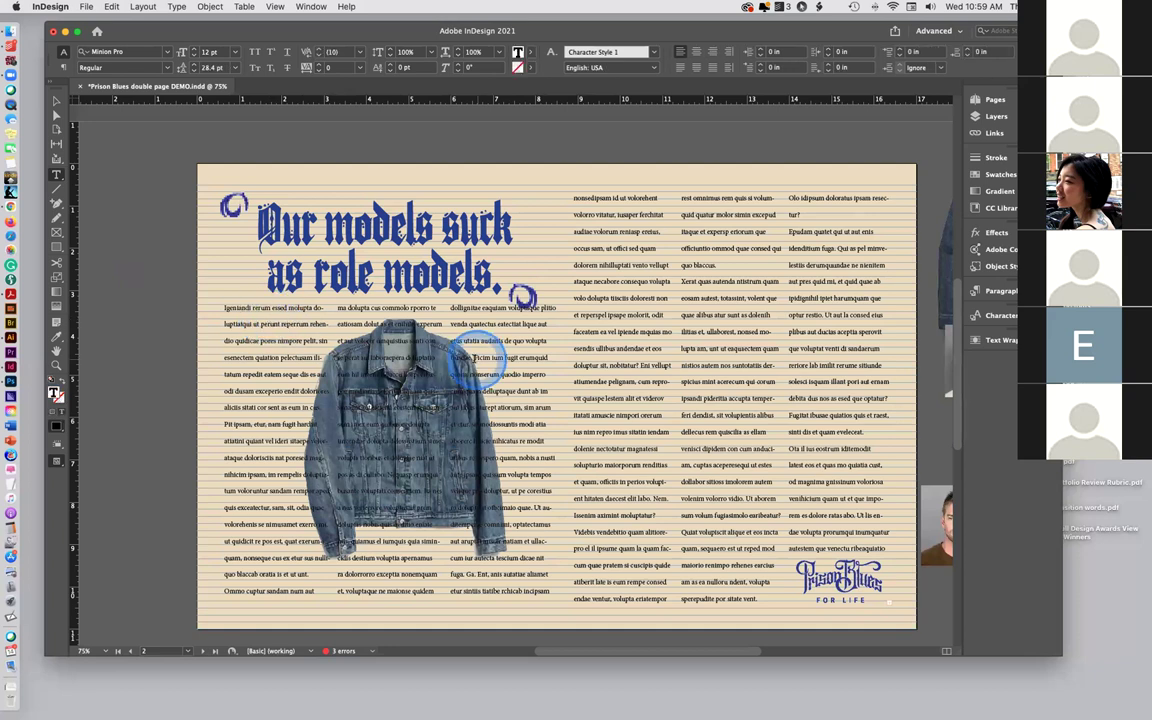
Select the denim jacket photo and use Object > Arrange > Bring to Front to place it over the body text
click(57, 102)
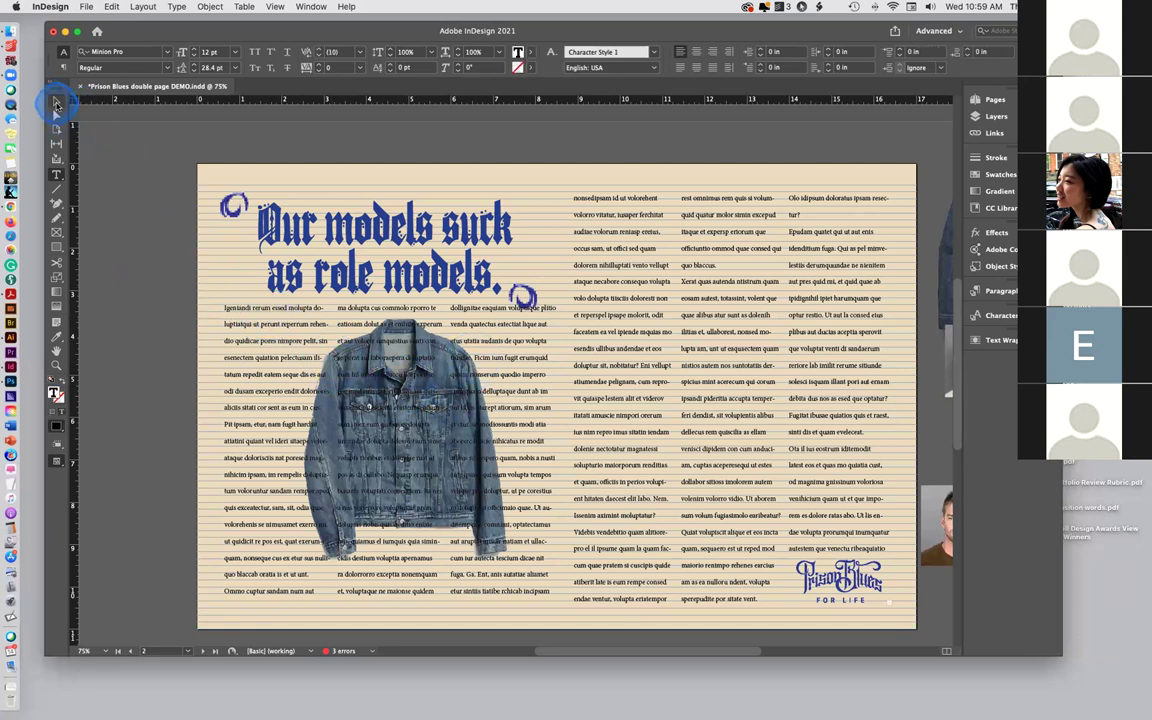
click(449, 436)
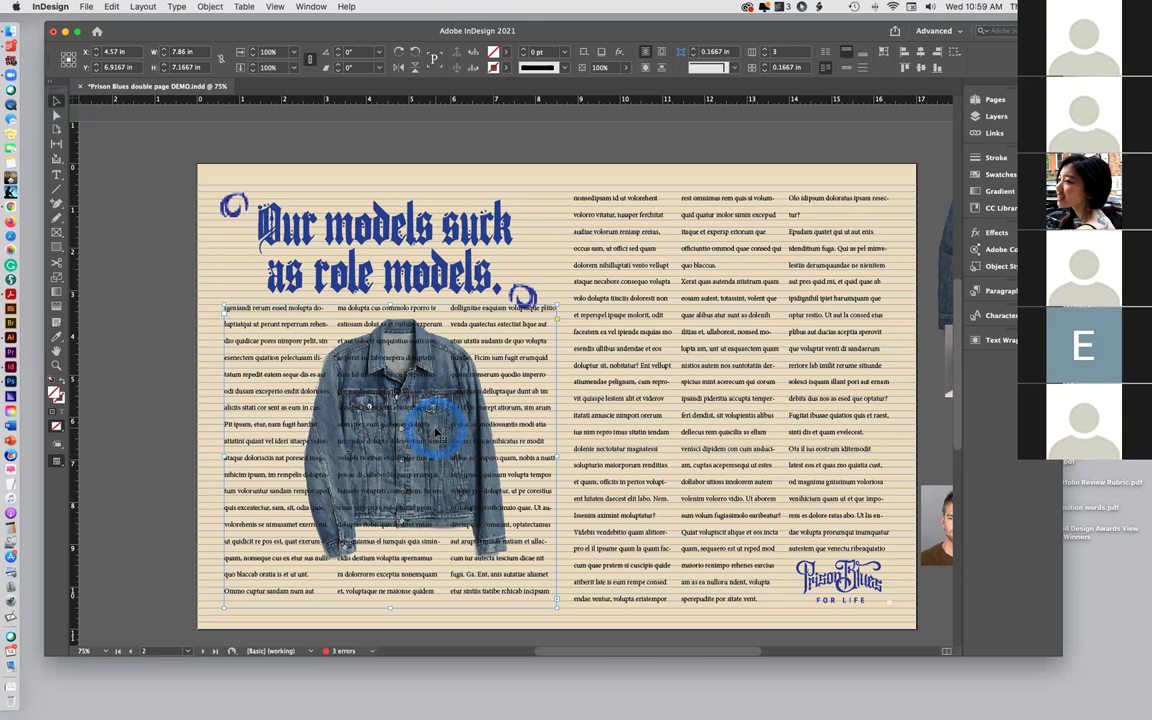
click(437, 432)
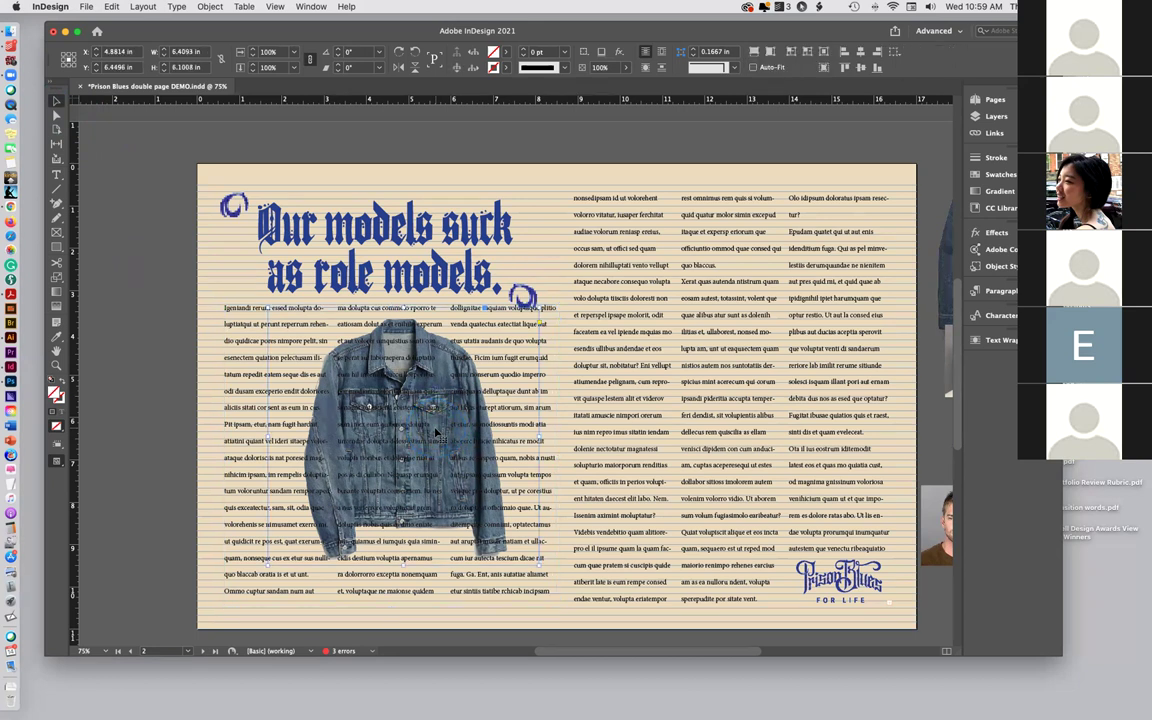
click(129, 391)
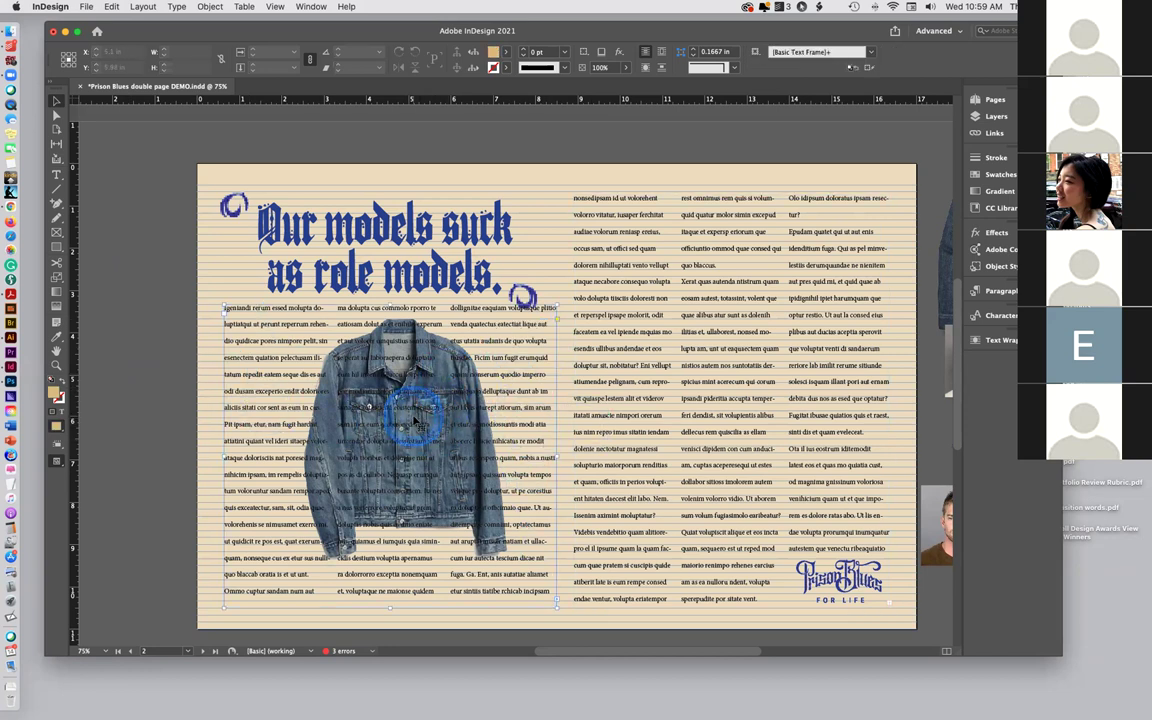
click(418, 421)
click(418, 421)
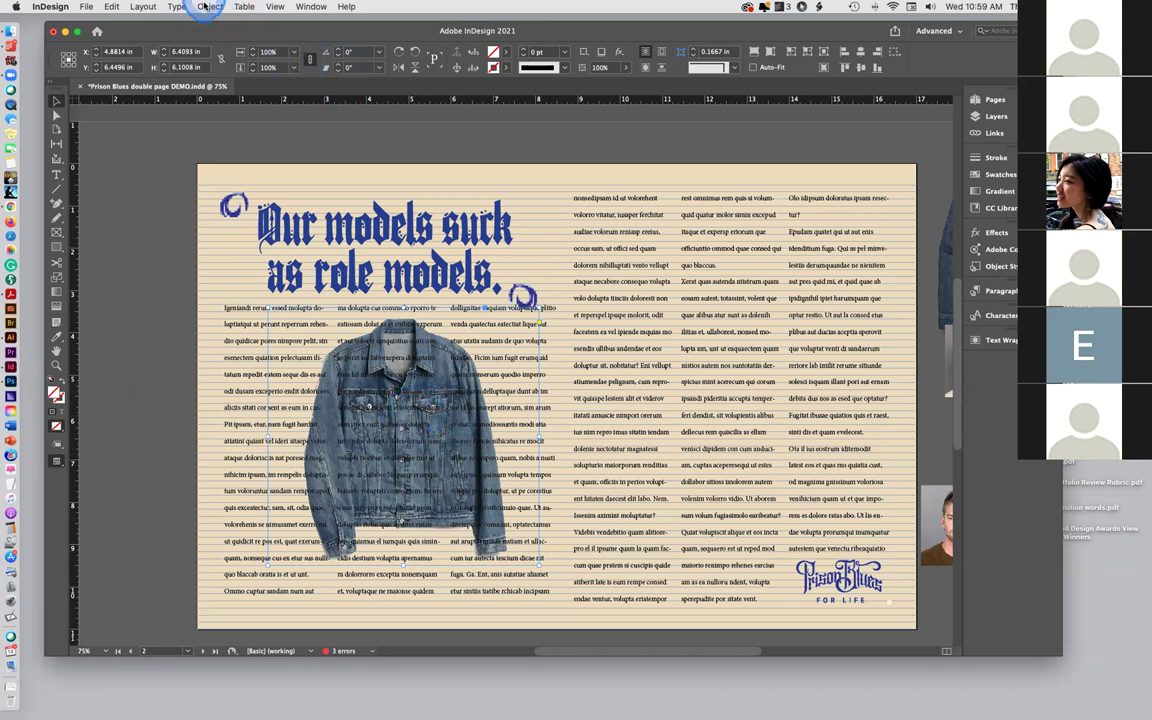
click(210, 6)
mouse_move(225, 44)
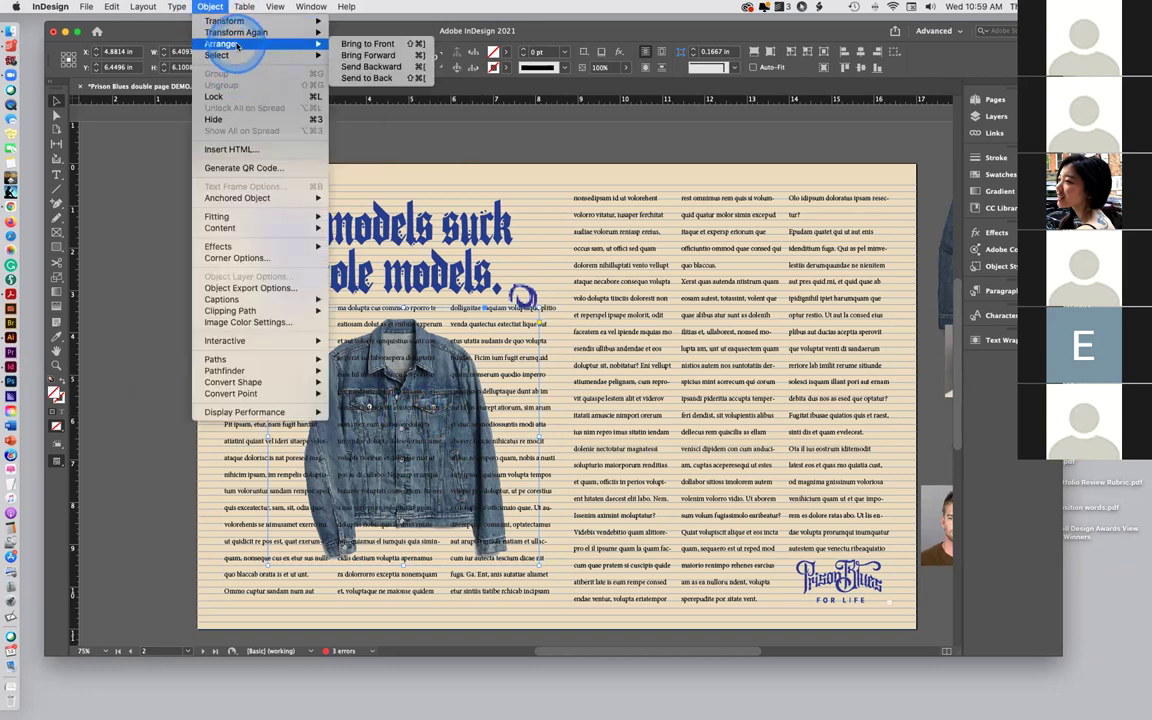
click(388, 44)
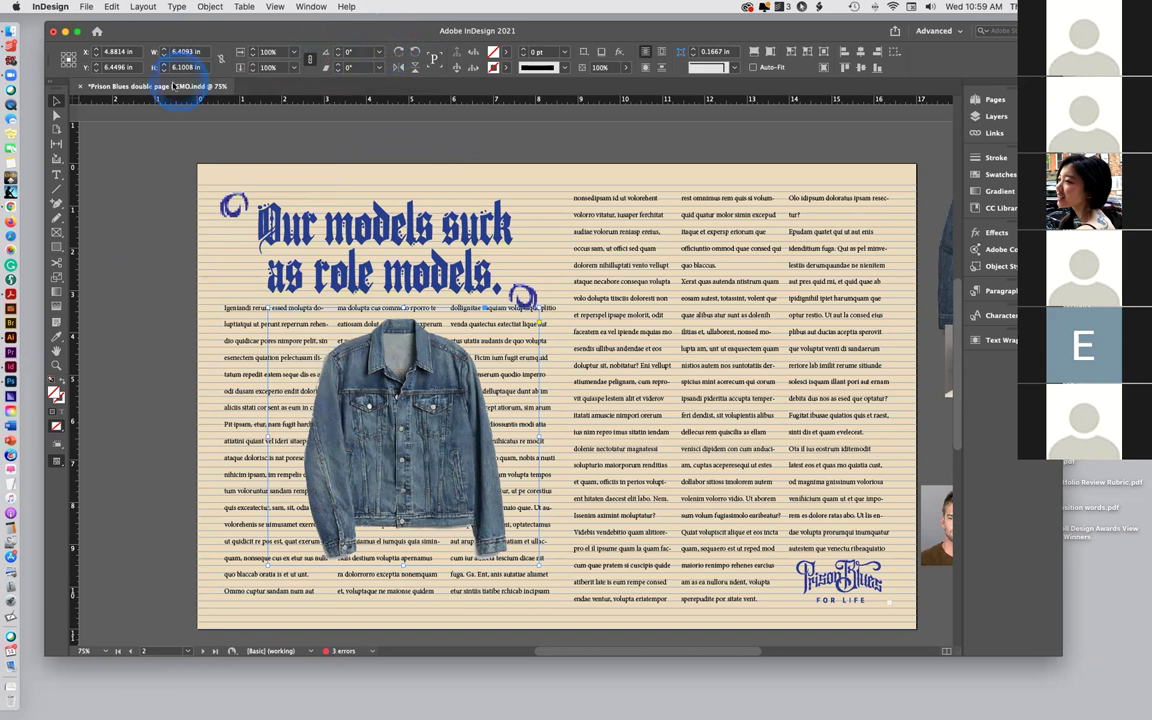
click(138, 186)
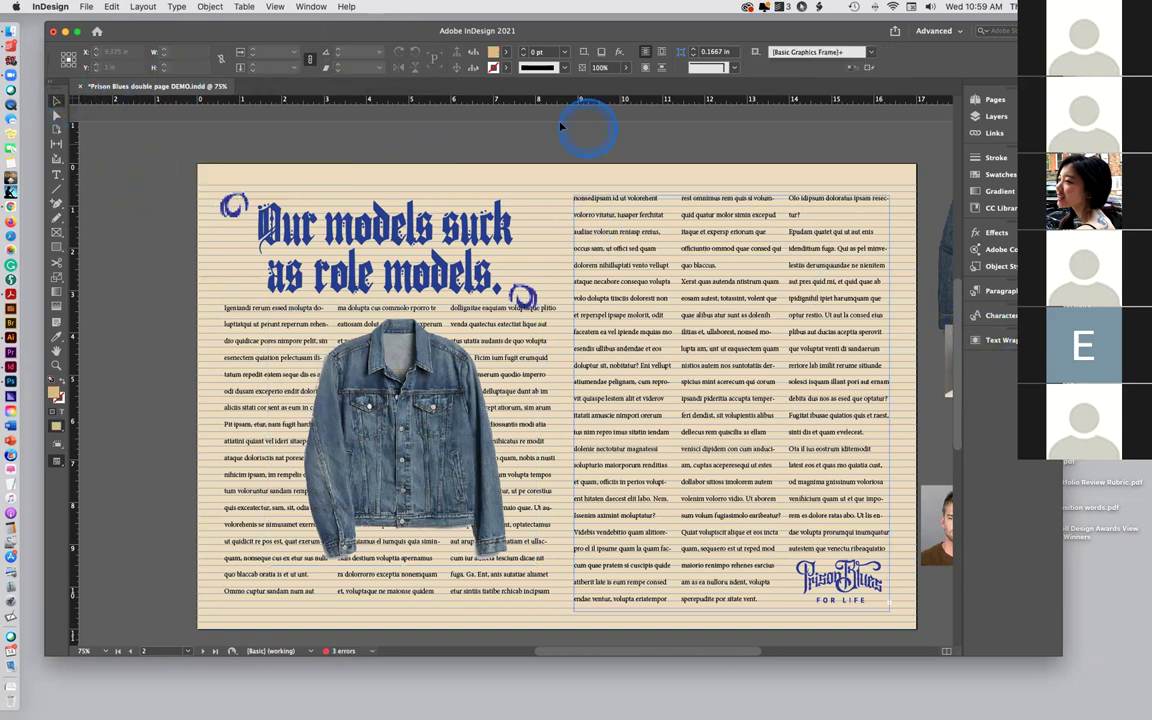
drag(340, 31, 330, 32)
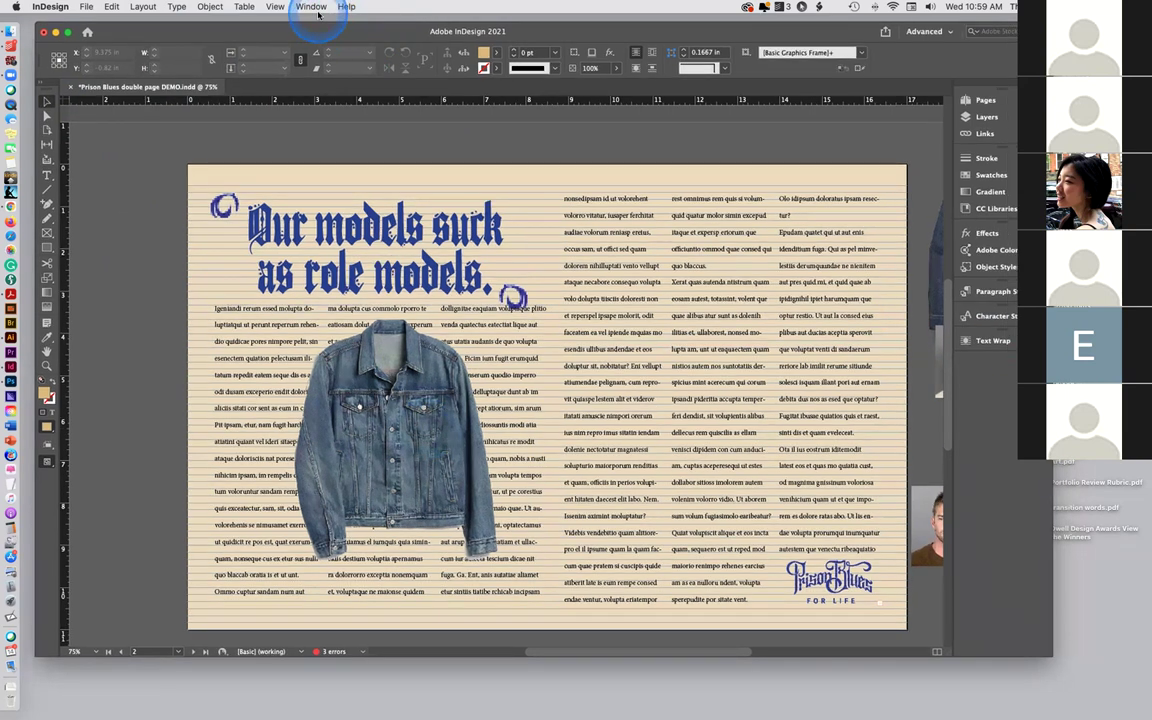
Apply Wrap Around Object Shape text wrap to the denim jacket photo
click(311, 7)
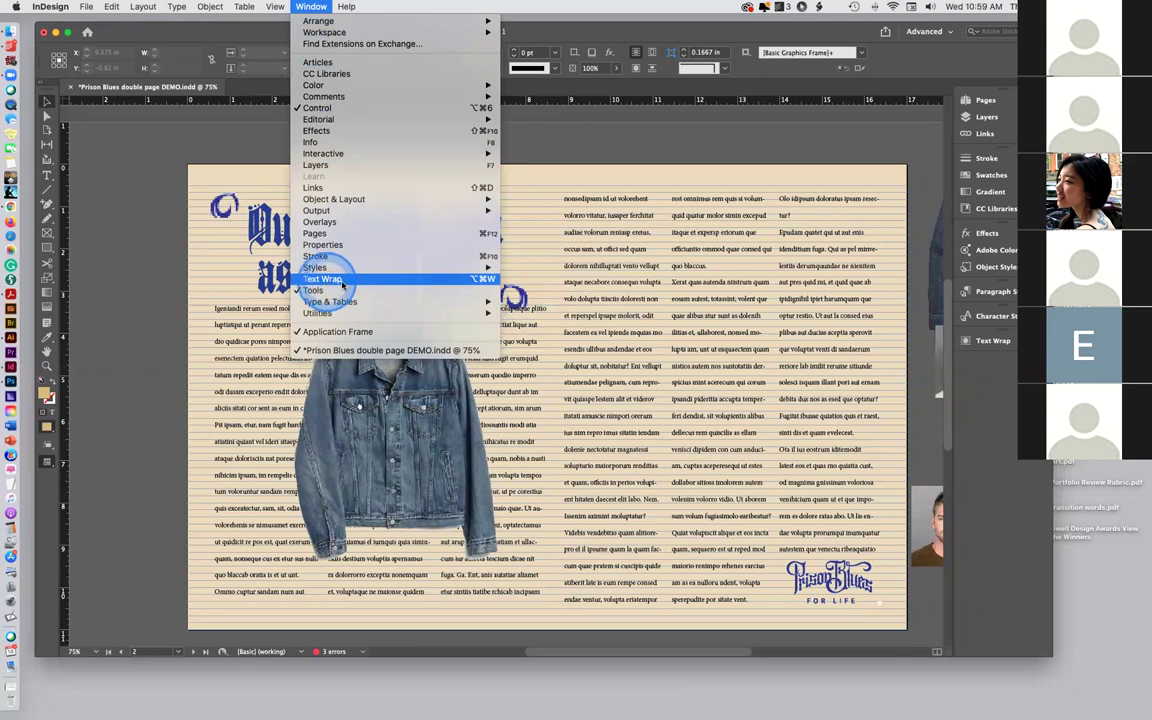
mouse_move(328, 35)
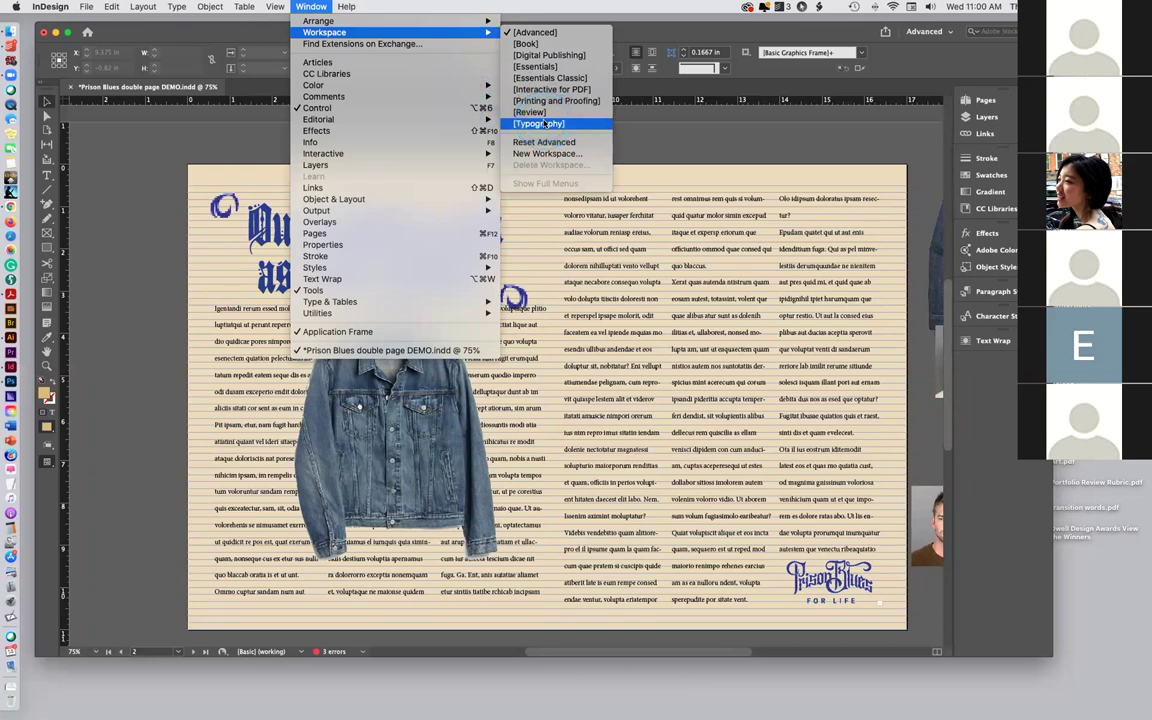
click(143, 152)
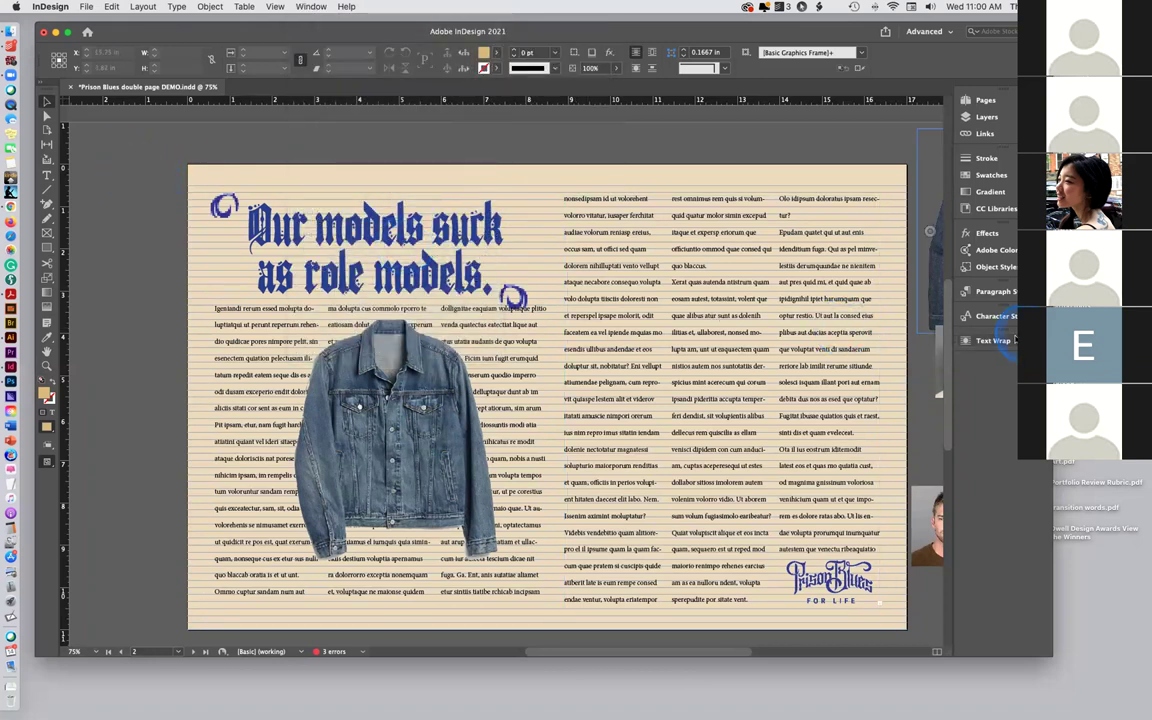
click(978, 336)
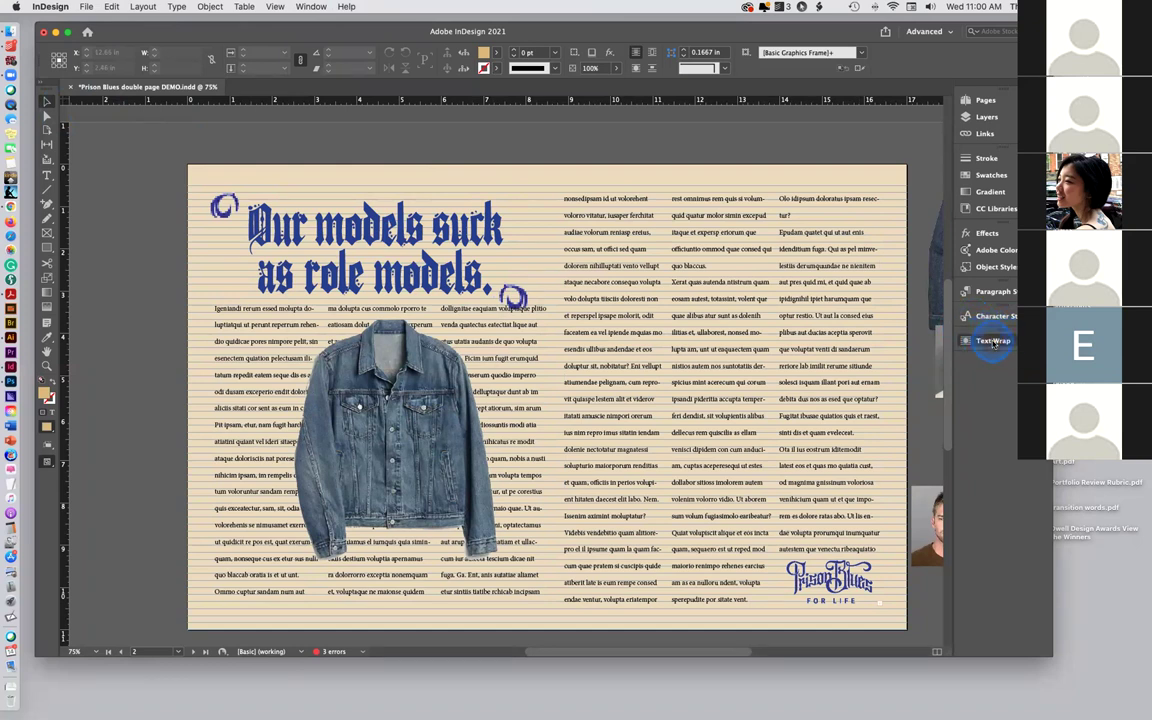
click(395, 365)
click(854, 355)
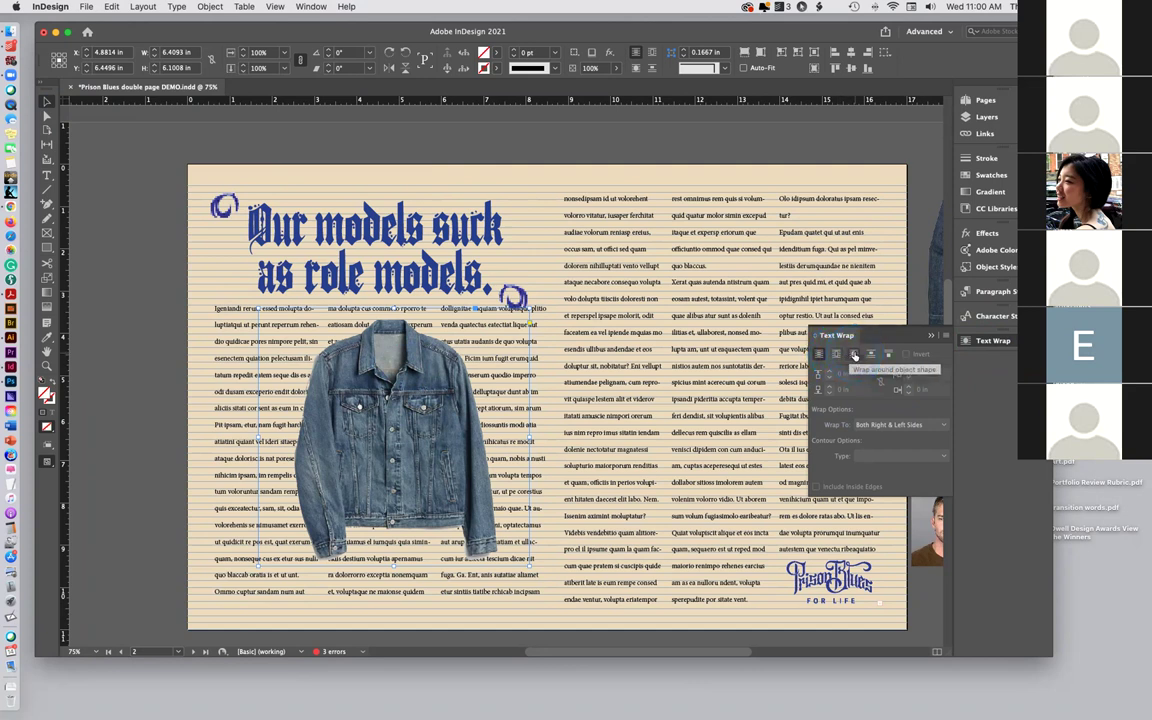
click(854, 355)
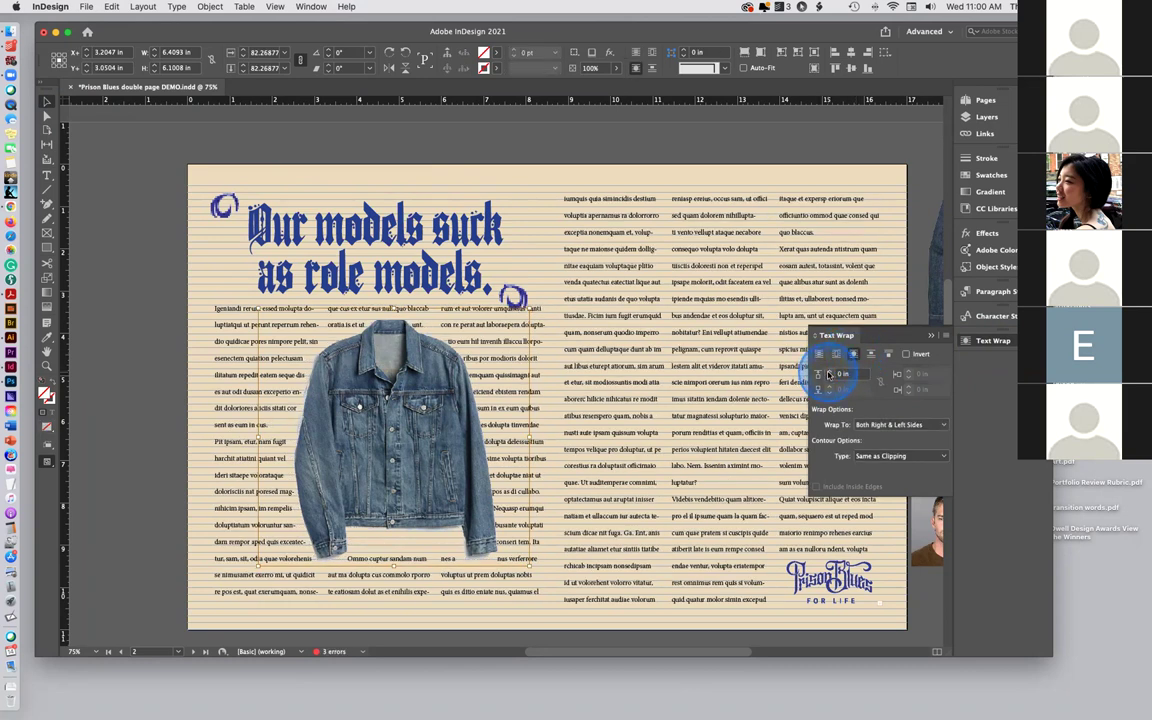
Set the jacket's wrap offset to 0.0625 in and close the Text Wrap panel
click(828, 372)
click(828, 372)
click(828, 372)
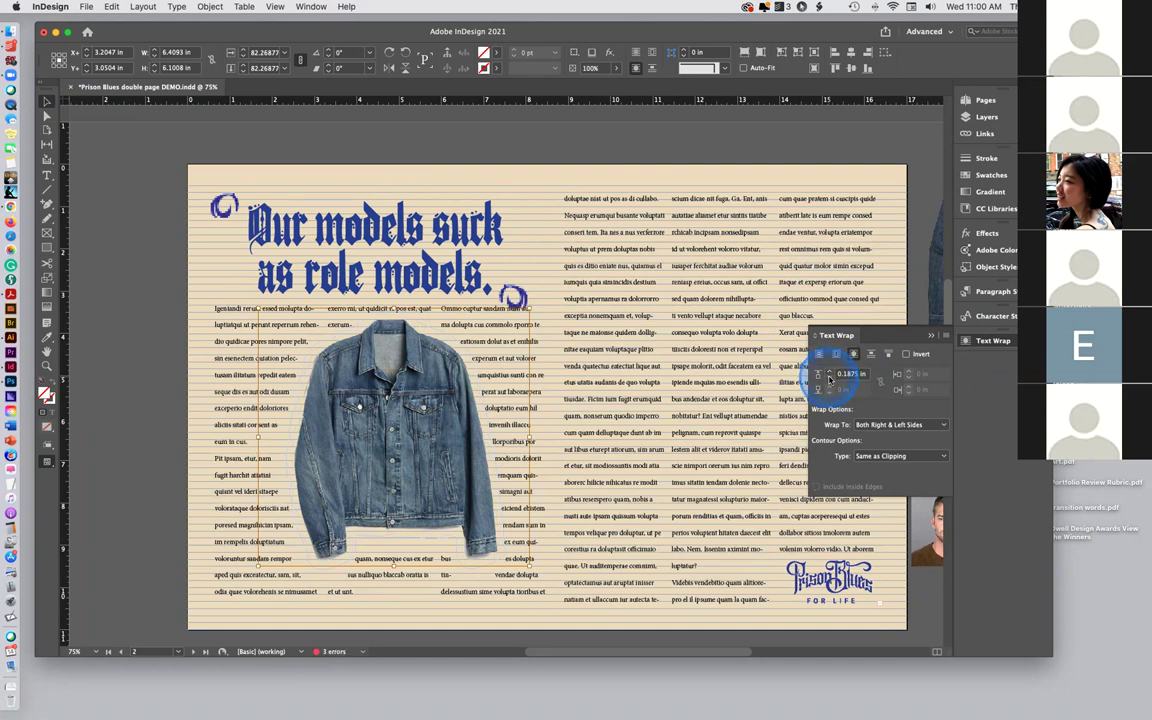
click(829, 378)
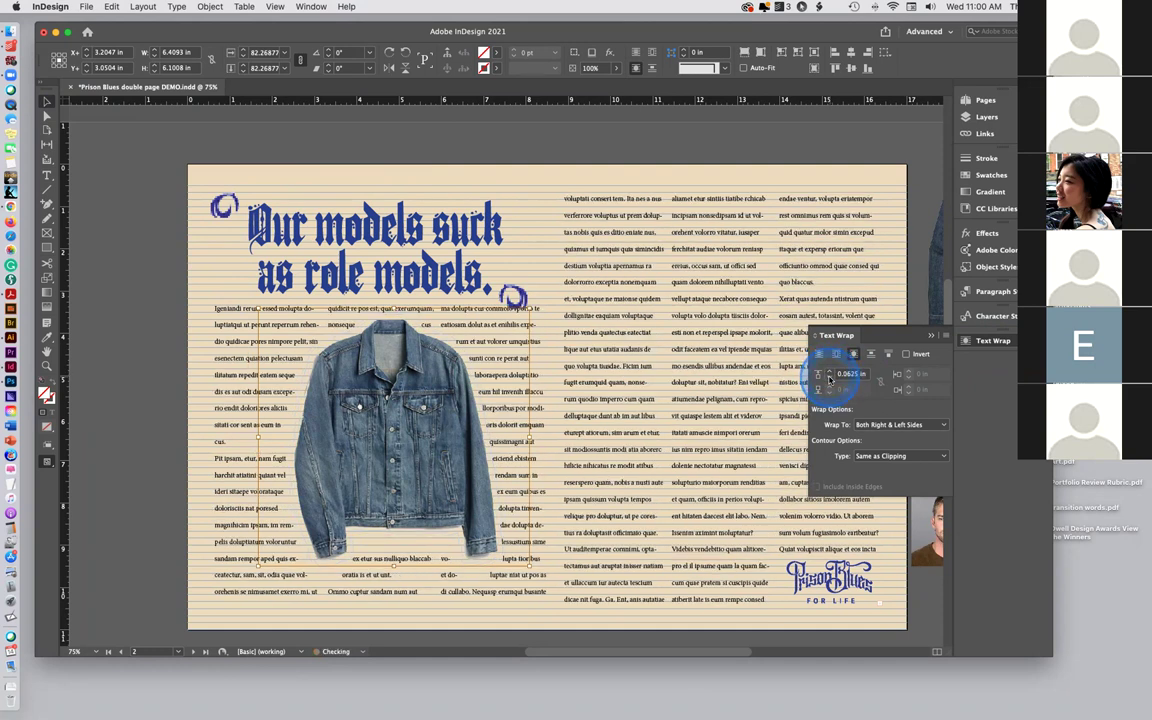
click(829, 378)
click(829, 376)
click(829, 379)
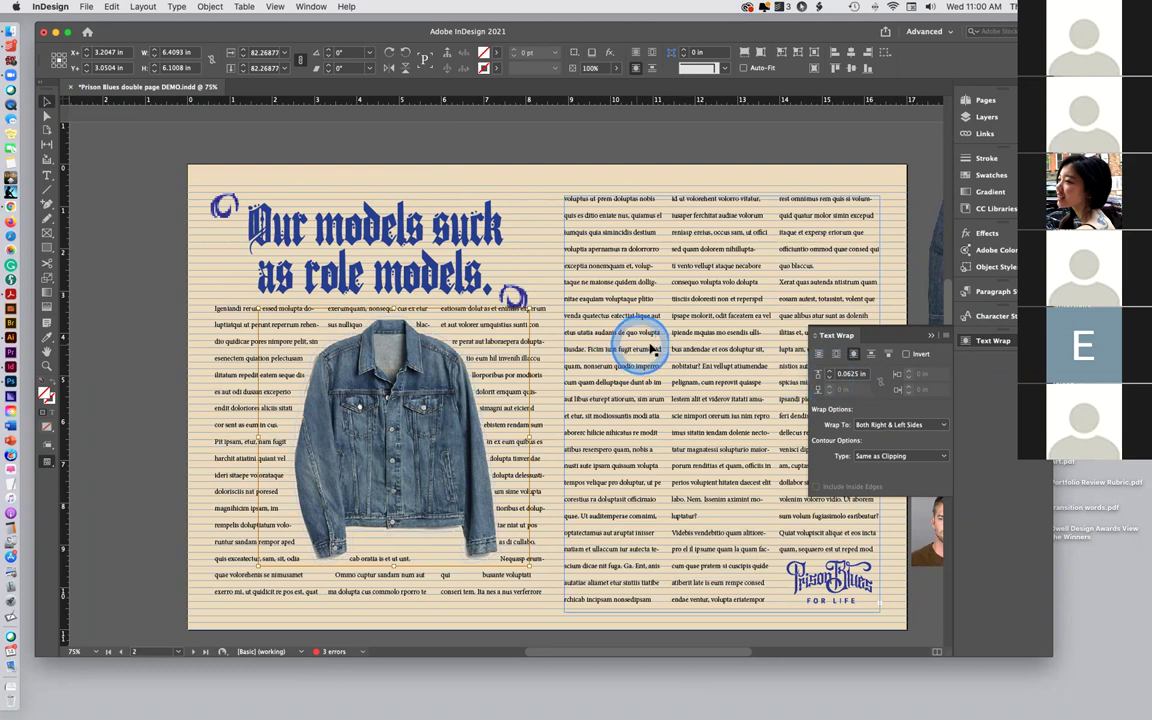
click(122, 173)
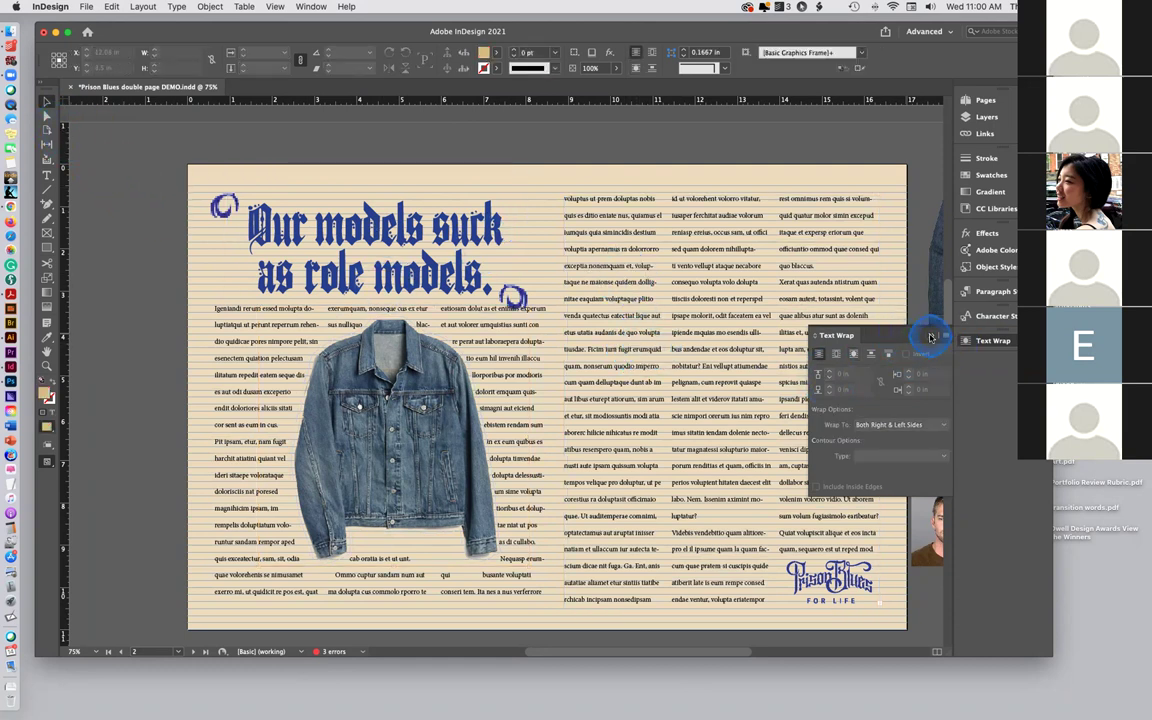
click(929, 335)
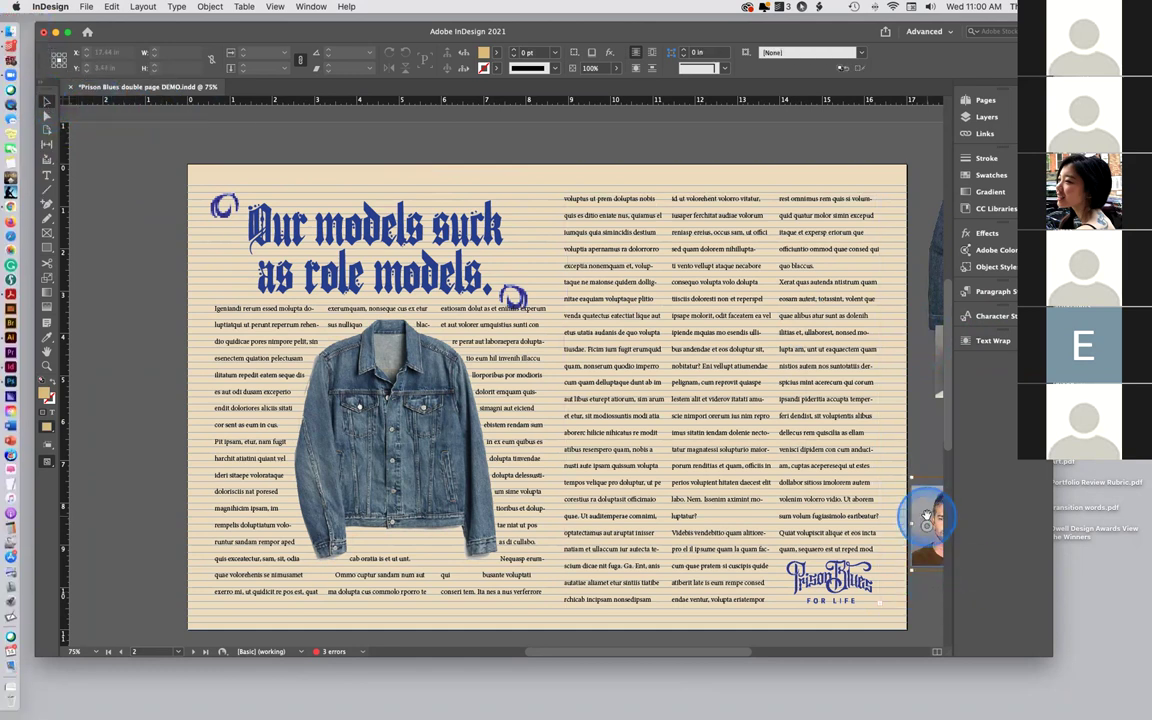
Drag the mugshot photo onto the right page's body text
click(268, 197)
click(90, 128)
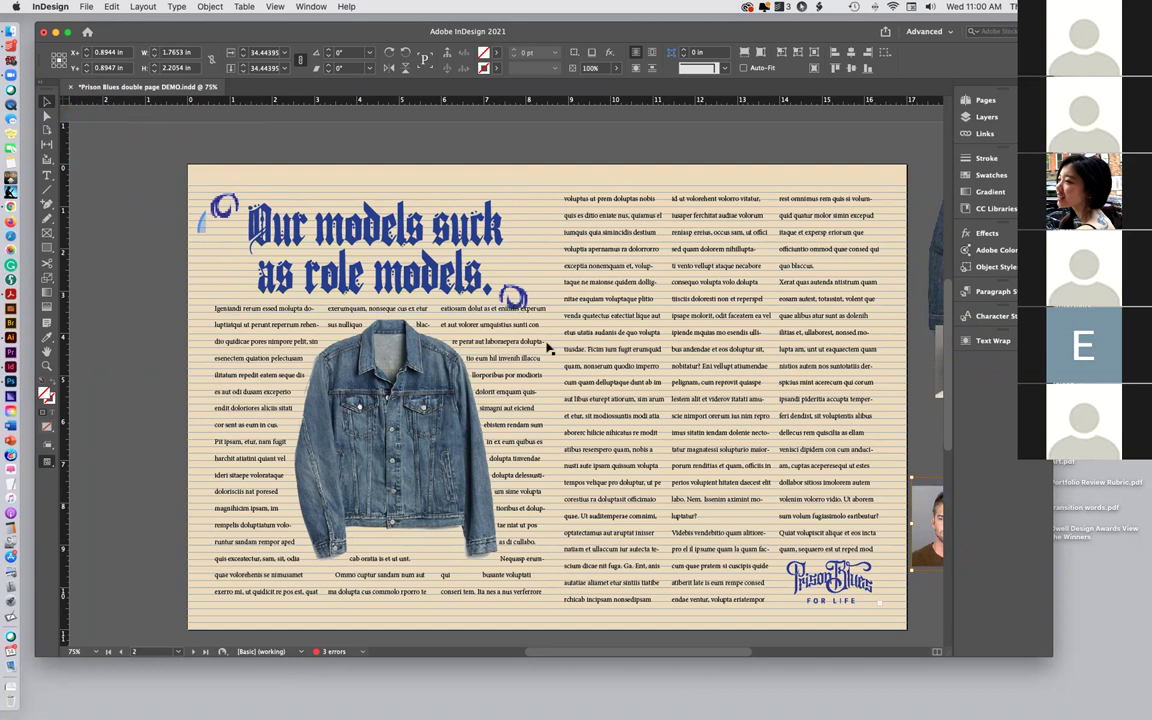
click(922, 434)
drag(936, 488, 780, 441)
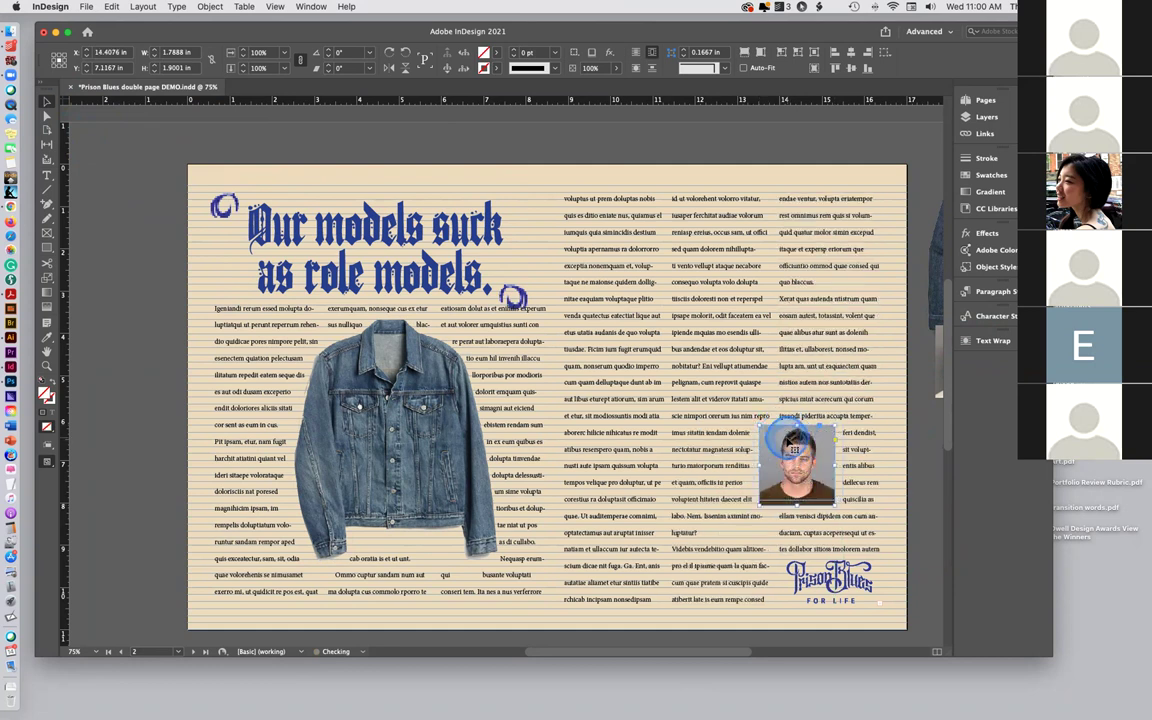
Wrap text around the headshot's bounding box with 0.0625 in top and 0.125 in bottom offsets
click(995, 341)
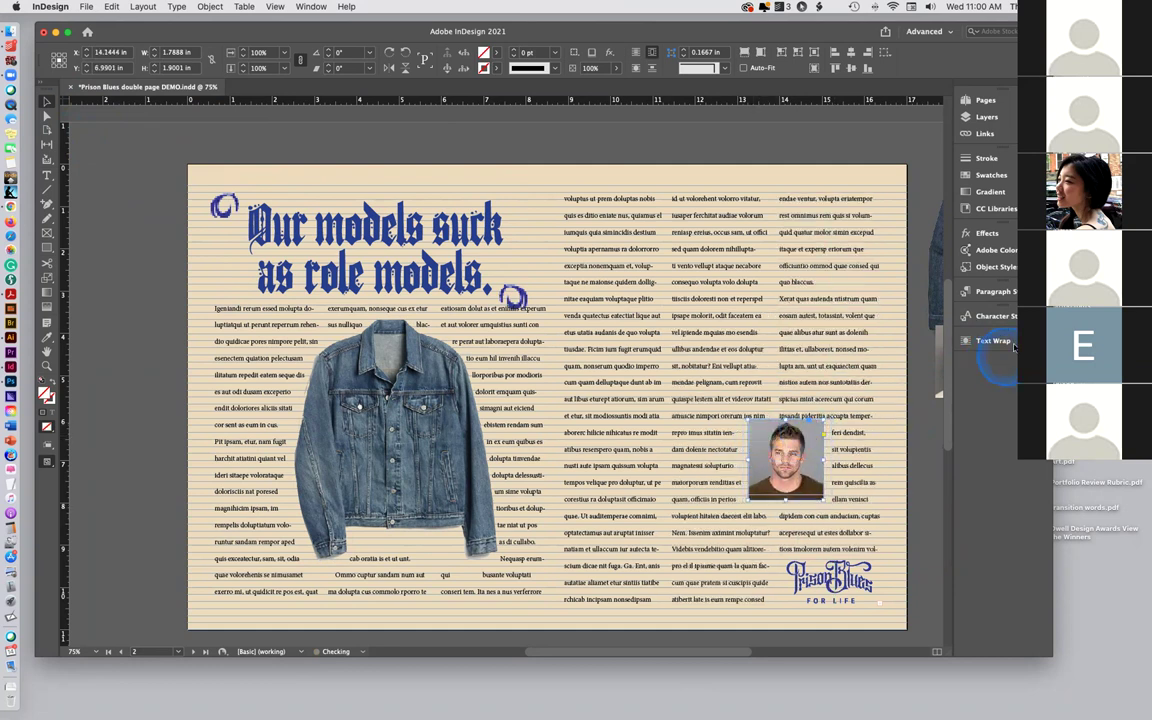
click(853, 355)
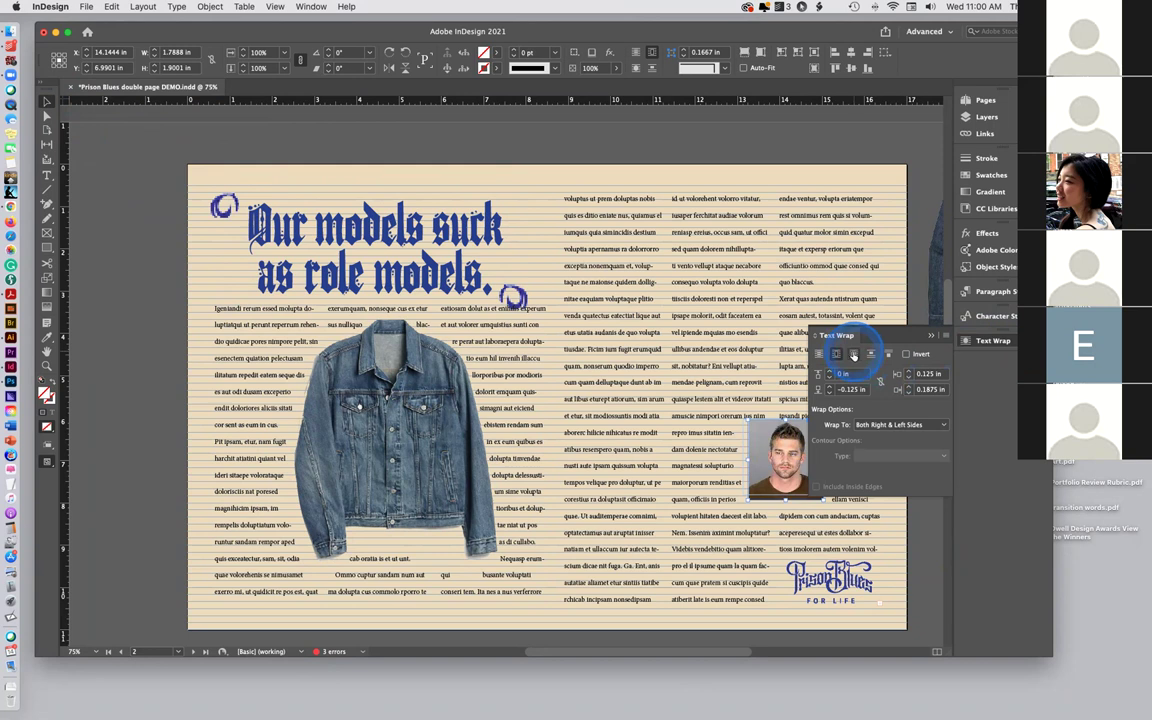
click(835, 355)
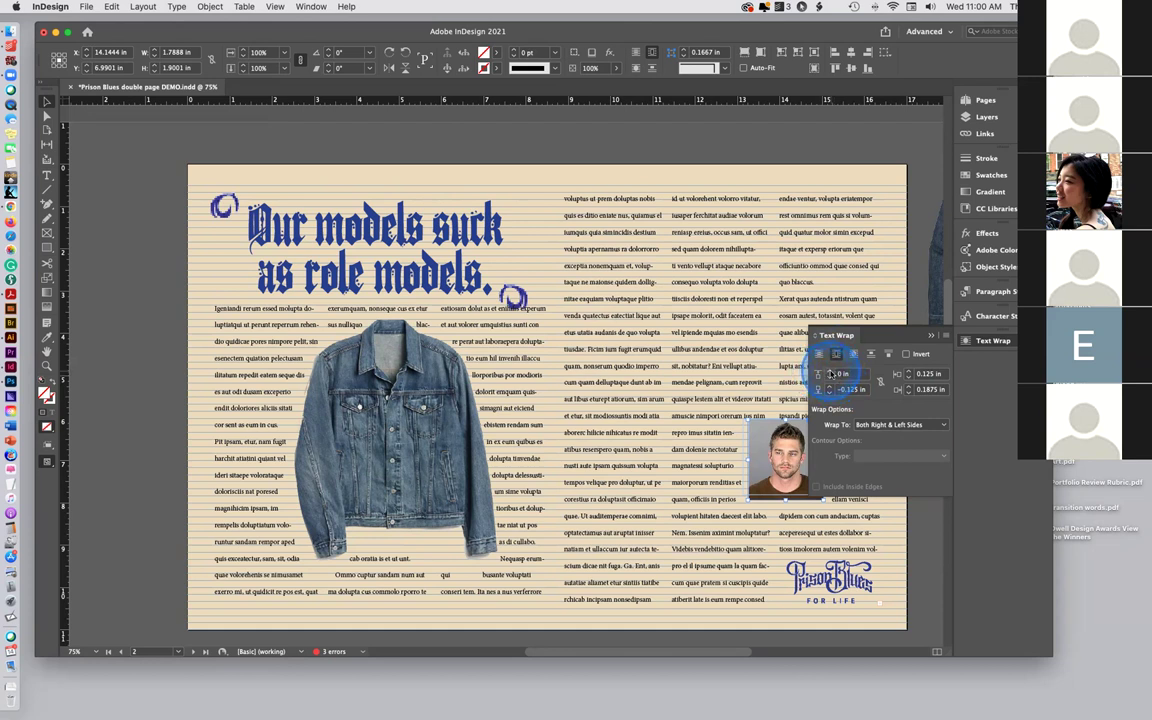
text(0.125)
key(Return)
click(829, 377)
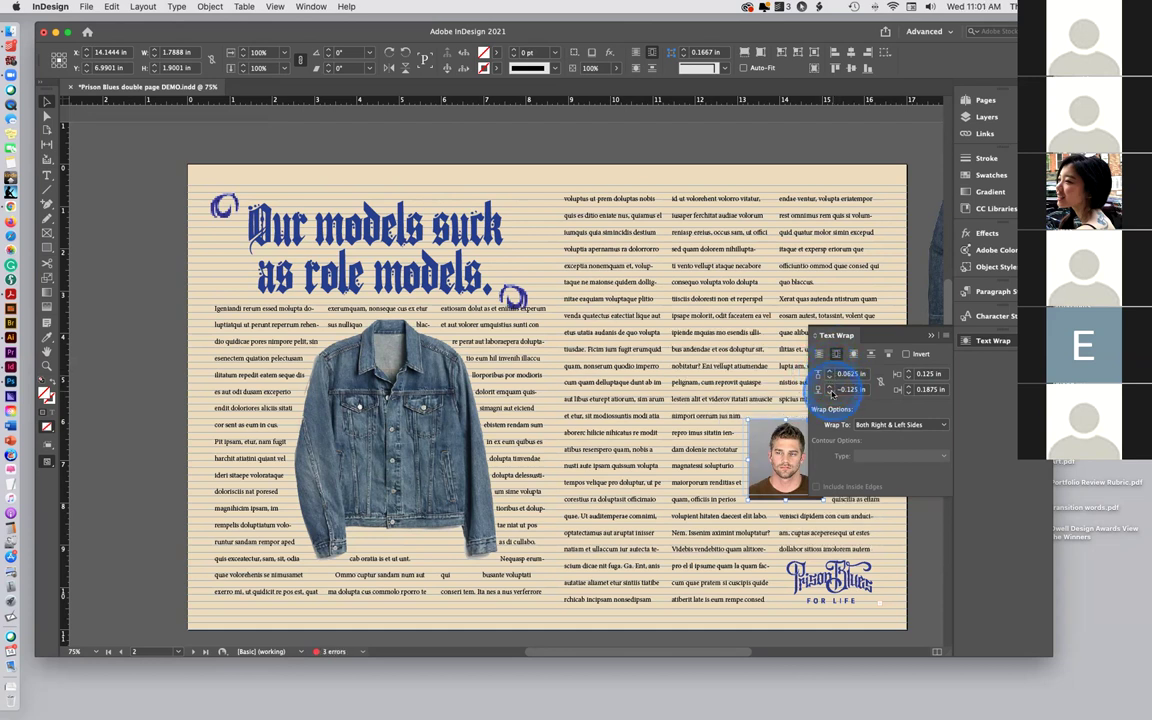
click(830, 392)
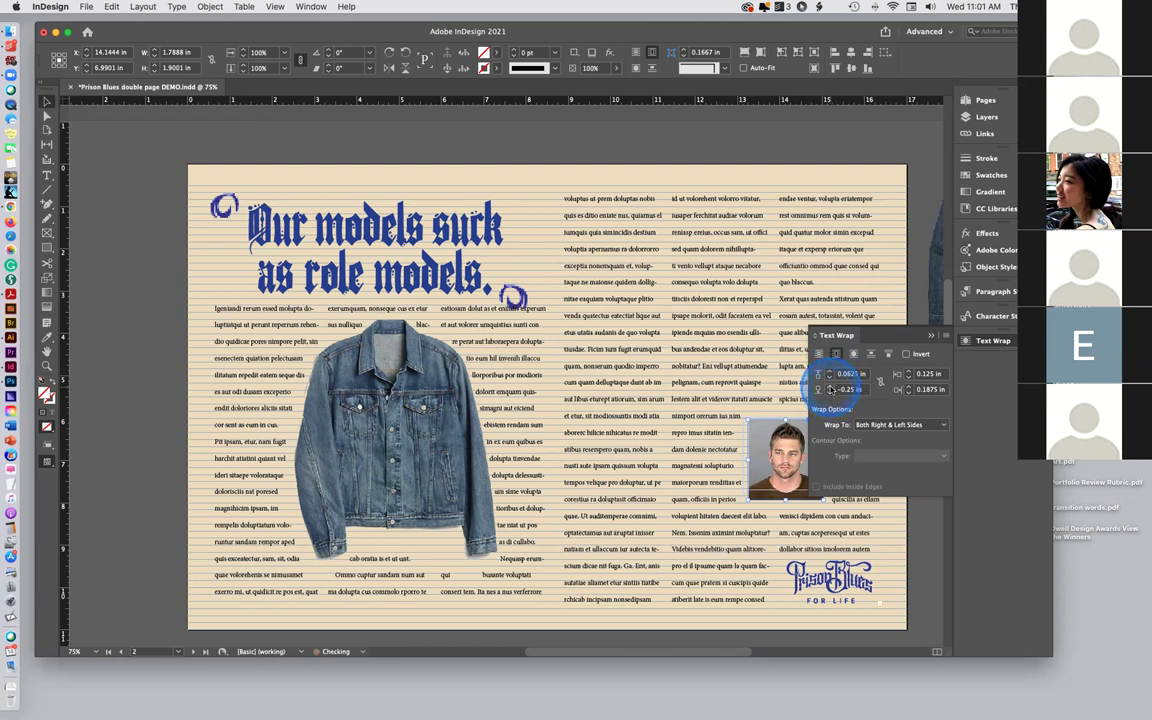
click(829, 386)
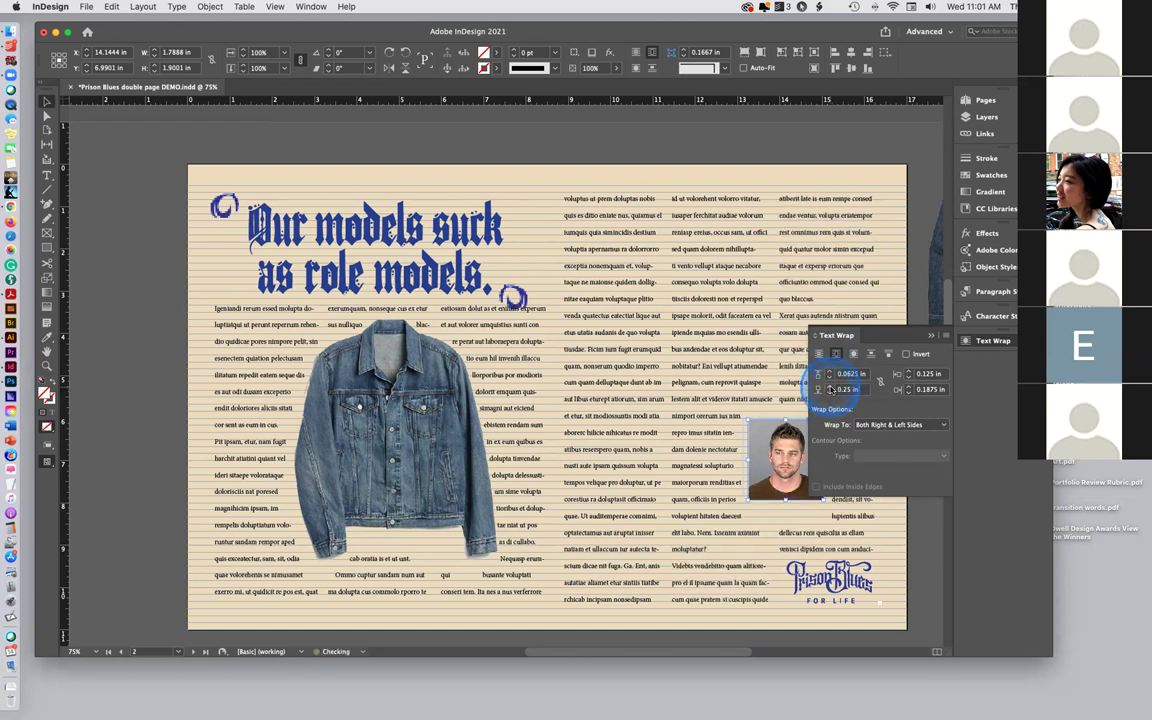
click(829, 393)
Place the headshot in the middle column with 0.125 in right and bottom wrap offsets
drag(786, 436, 667, 406)
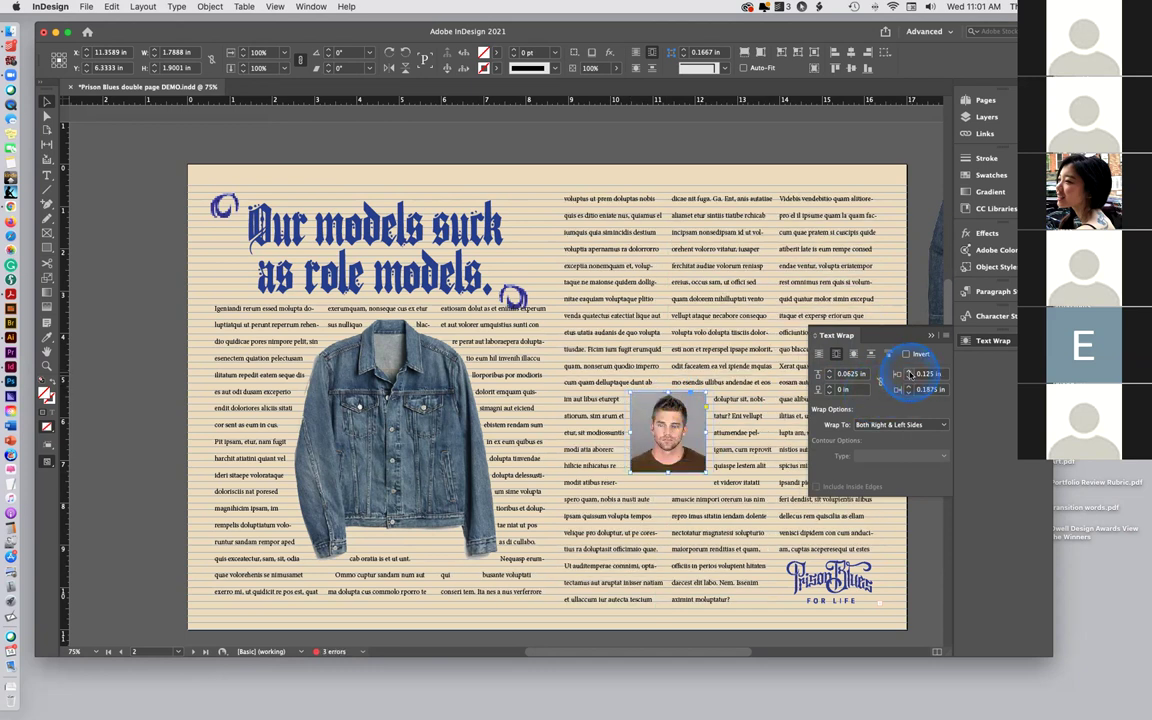
click(909, 372)
click(909, 372)
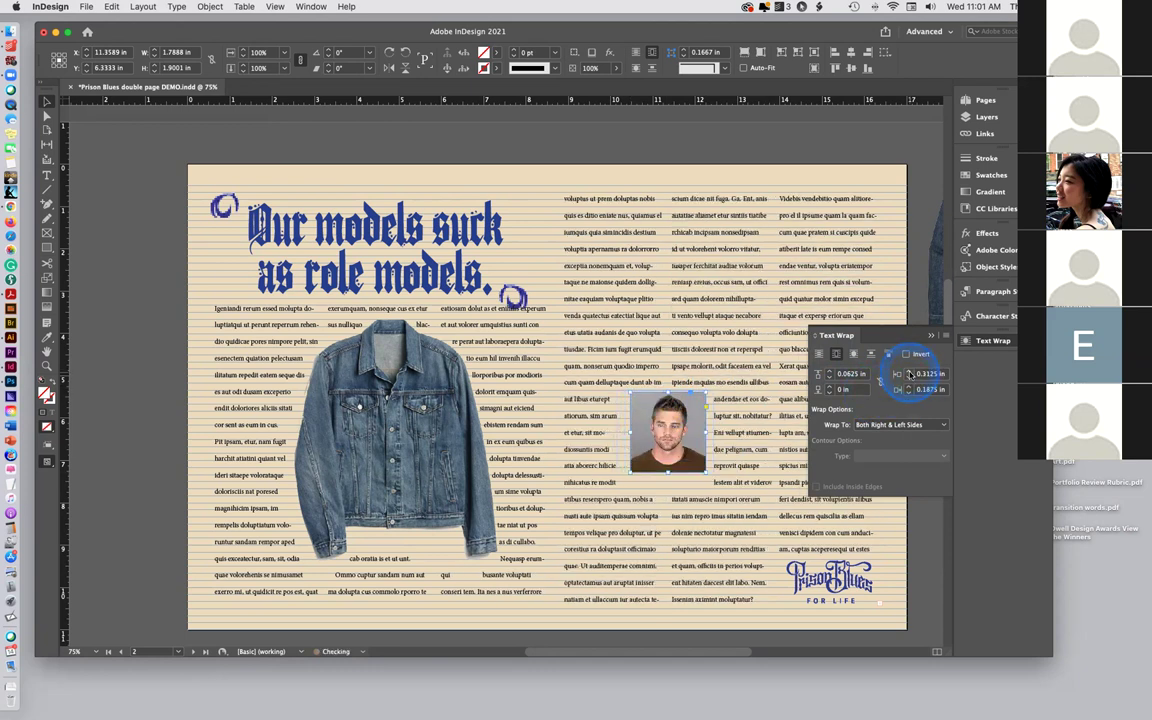
click(909, 377)
click(909, 377)
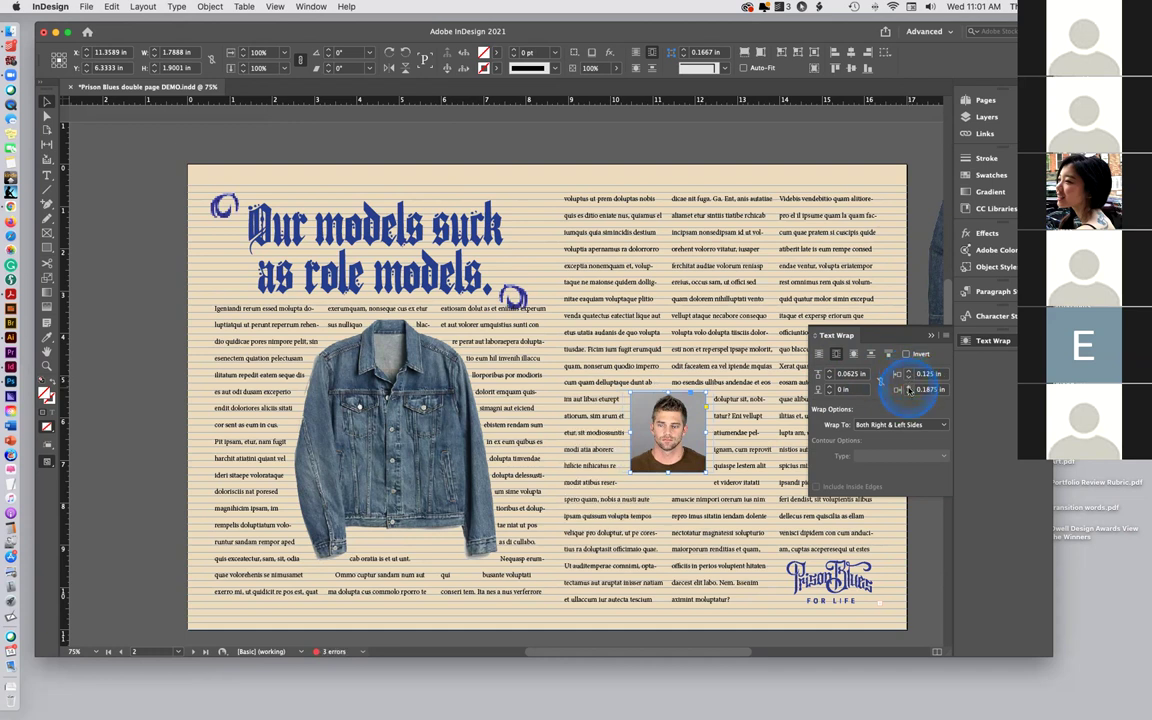
click(909, 388)
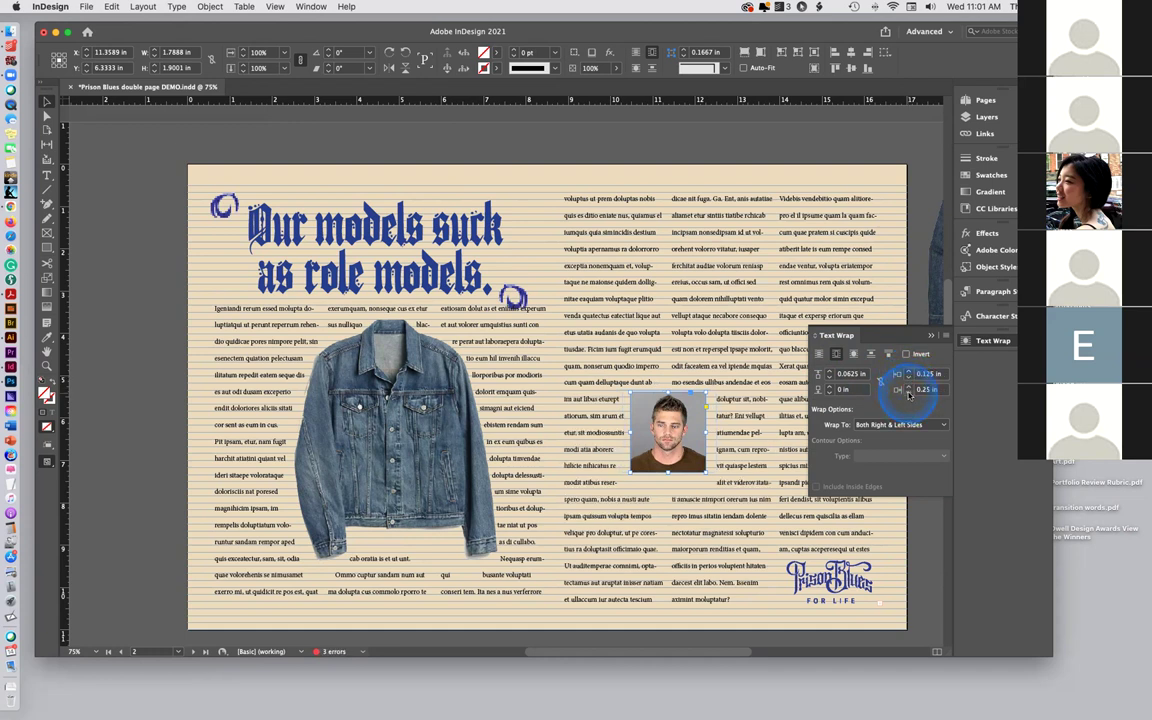
click(908, 392)
click(908, 392)
click(931, 335)
click(46, 101)
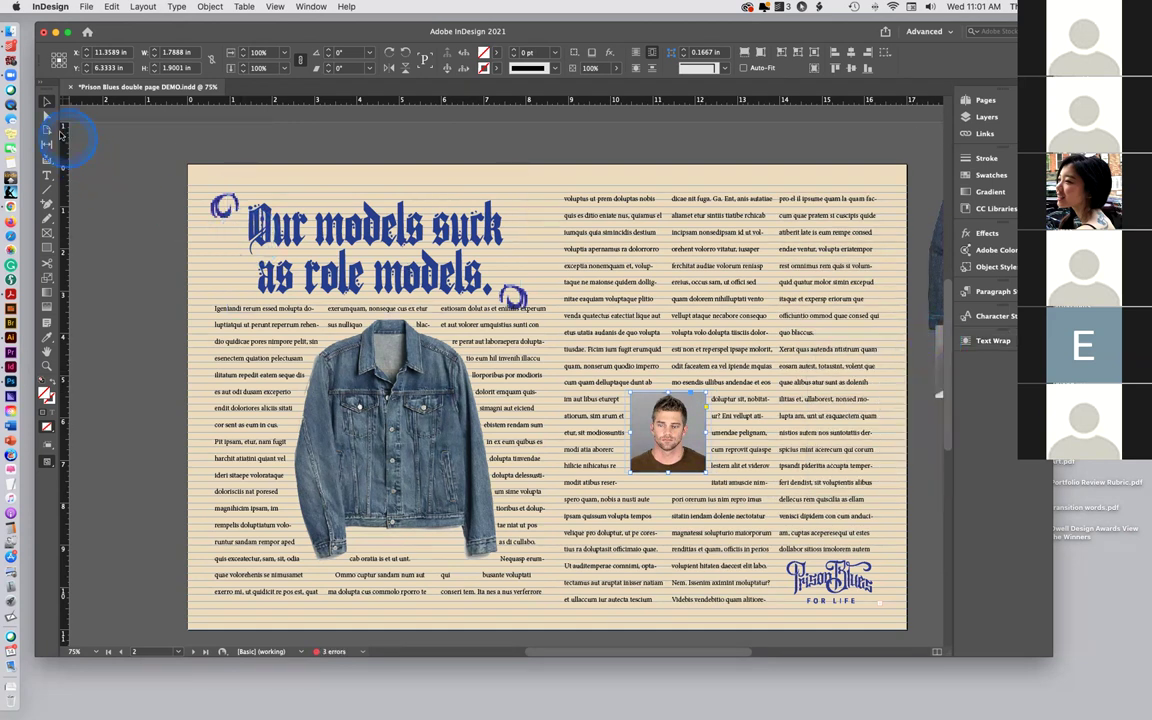
Insert a paragraph break with an empty line before 'Cor sent as cum in cus.' in the first column
click(114, 181)
click(247, 318)
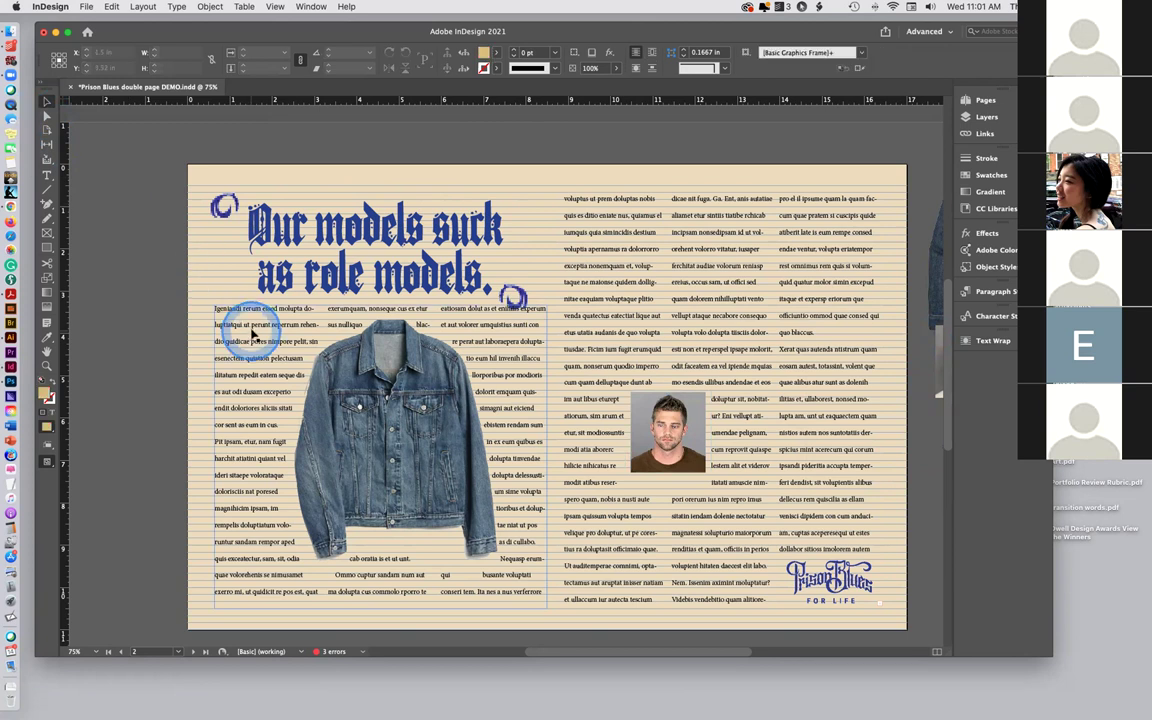
double_click(247, 315)
triple_click(247, 315)
click(247, 316)
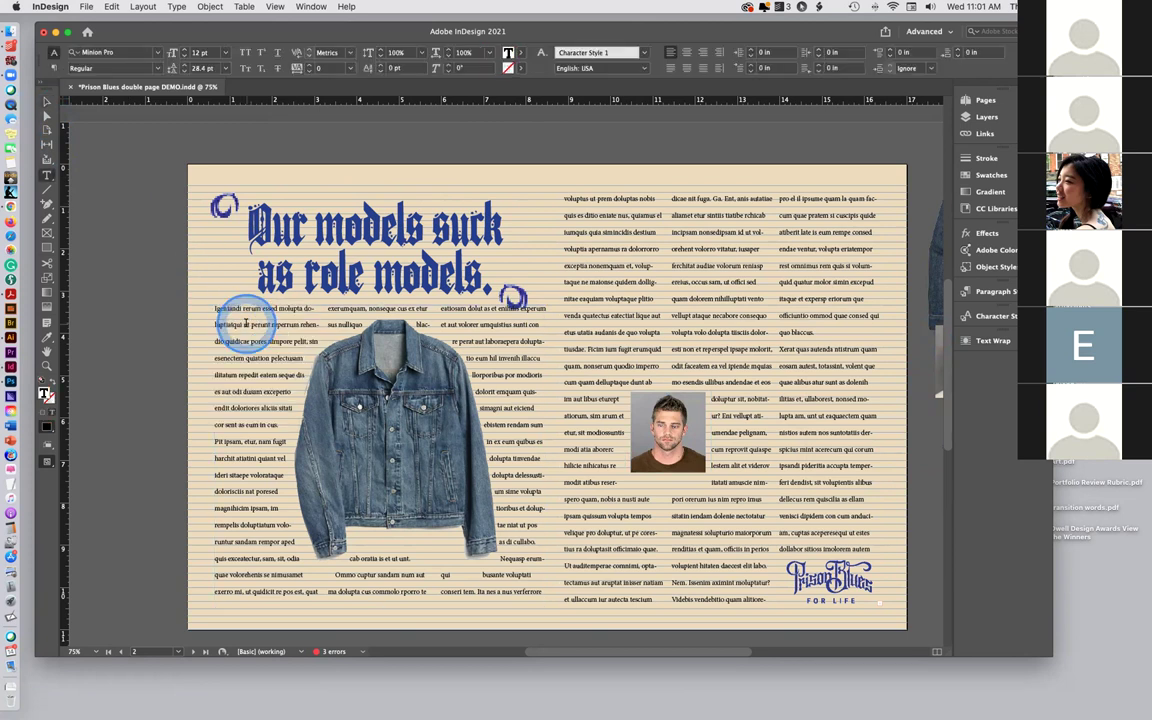
click(213, 421)
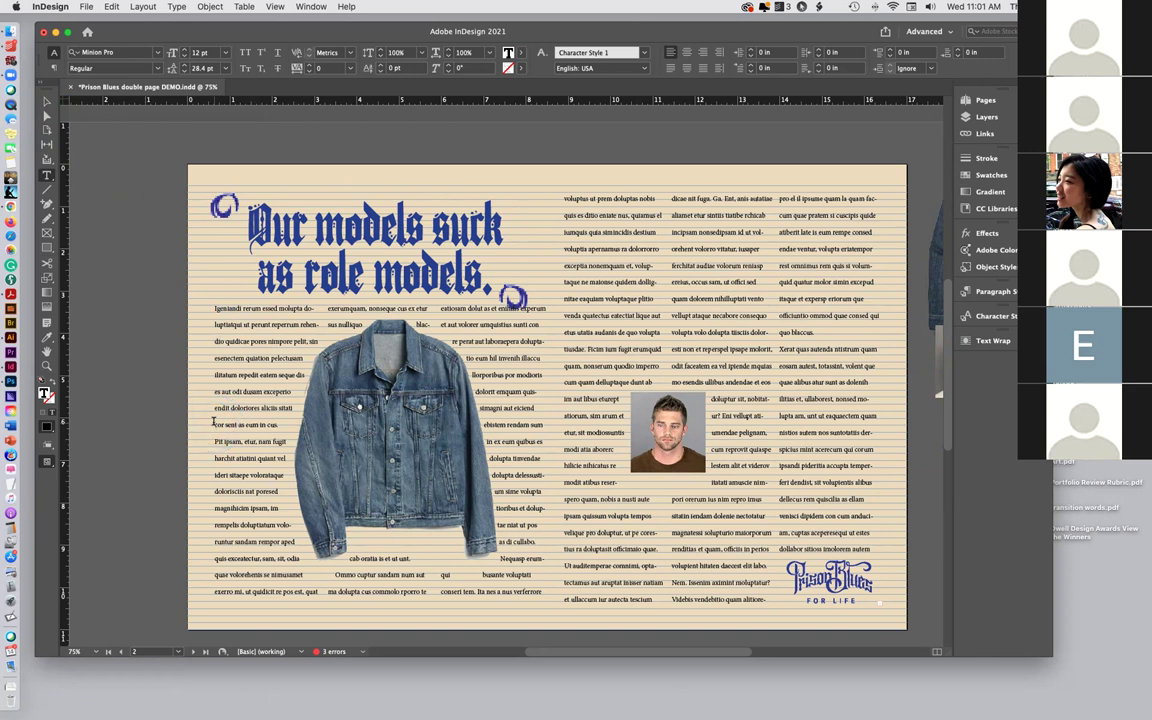
key(Return)
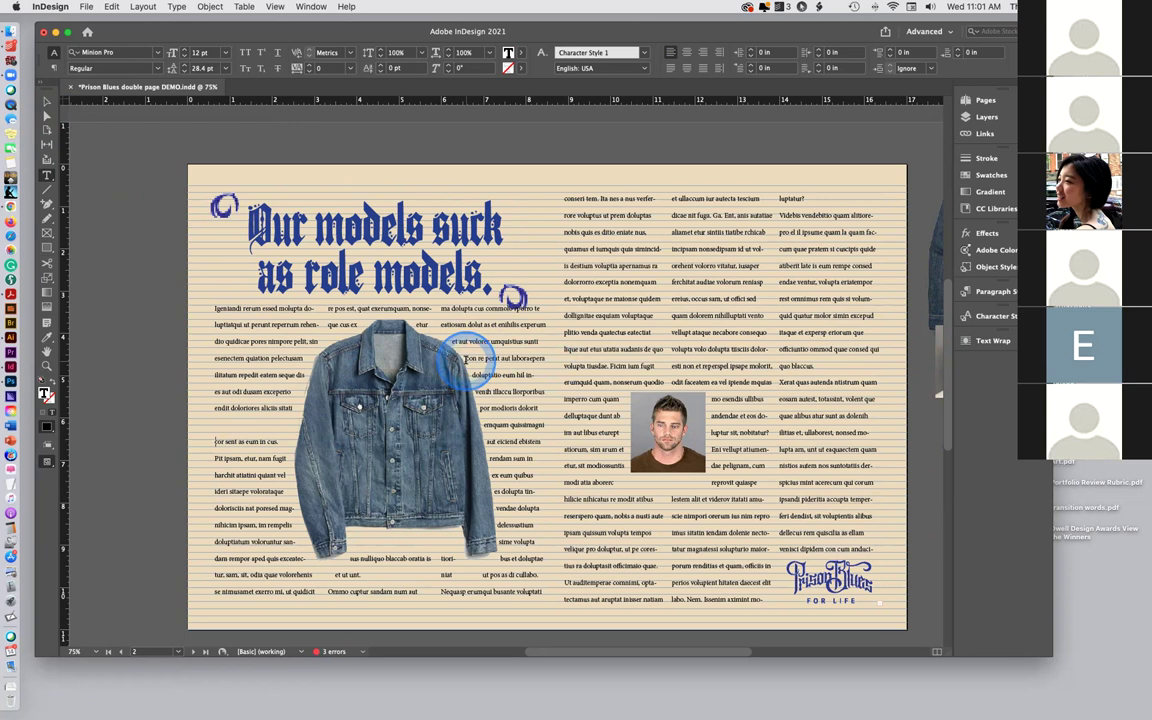
key(Return)
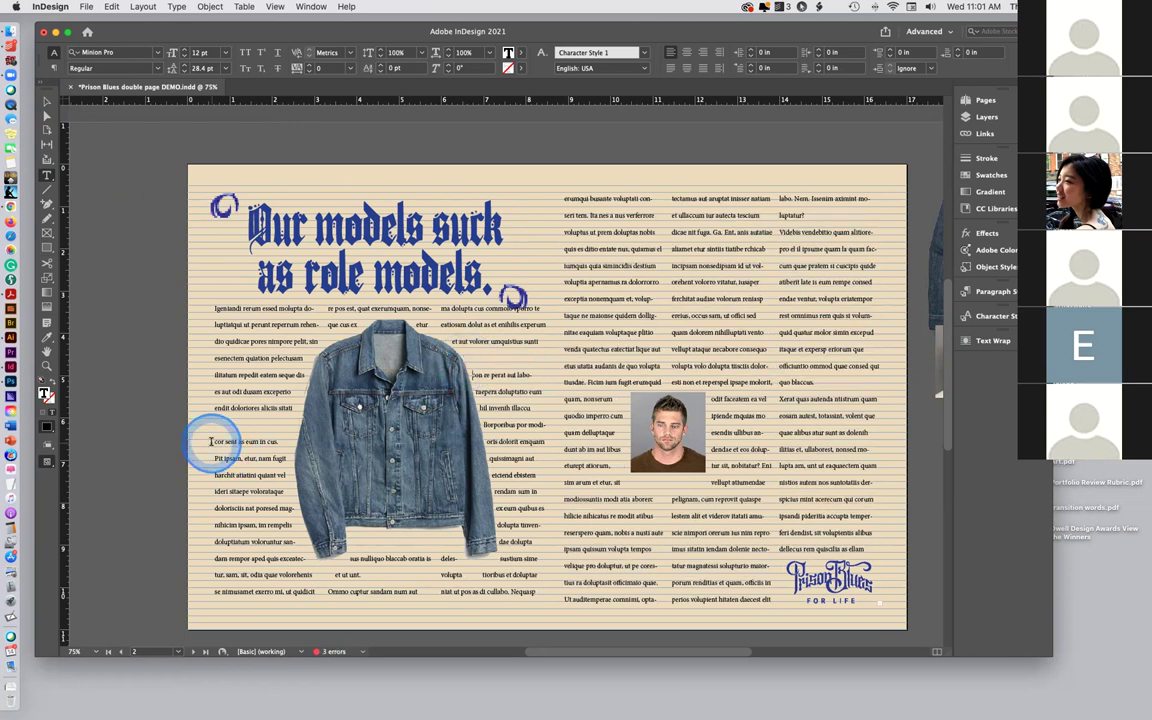
click(217, 441)
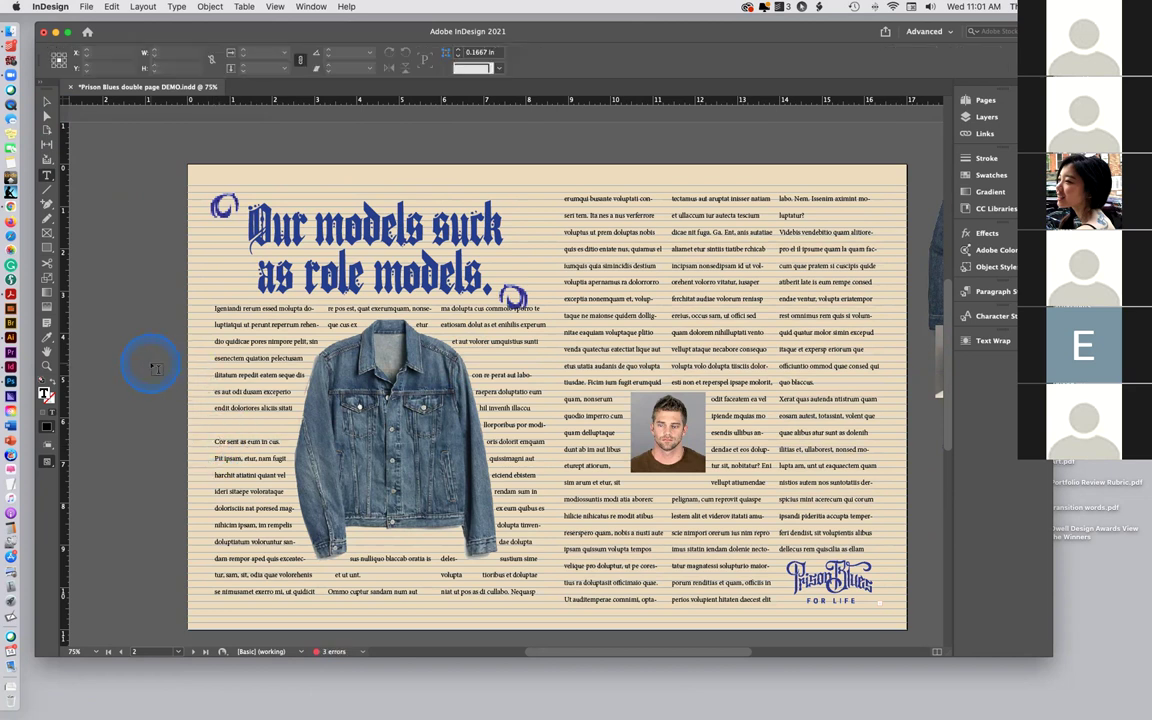
click(512, 345)
click(632, 347)
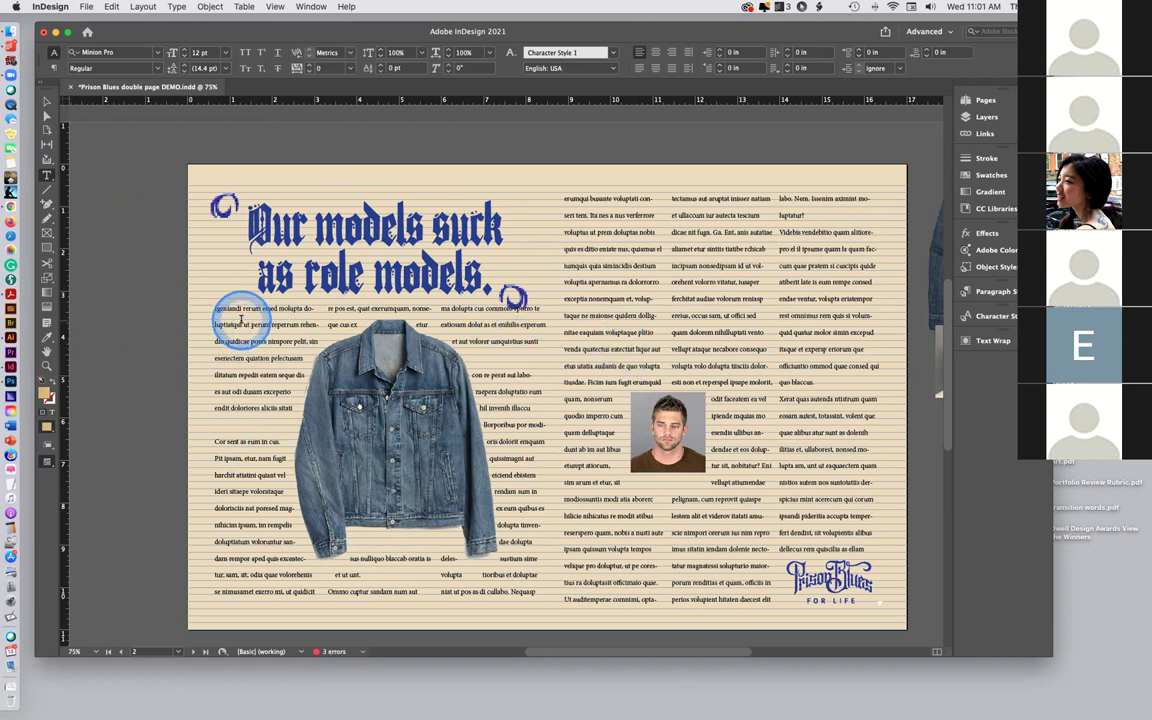
Show the Paragraph Styles panel and switch to the [Typography] workspace
click(241, 318)
click(900, 347)
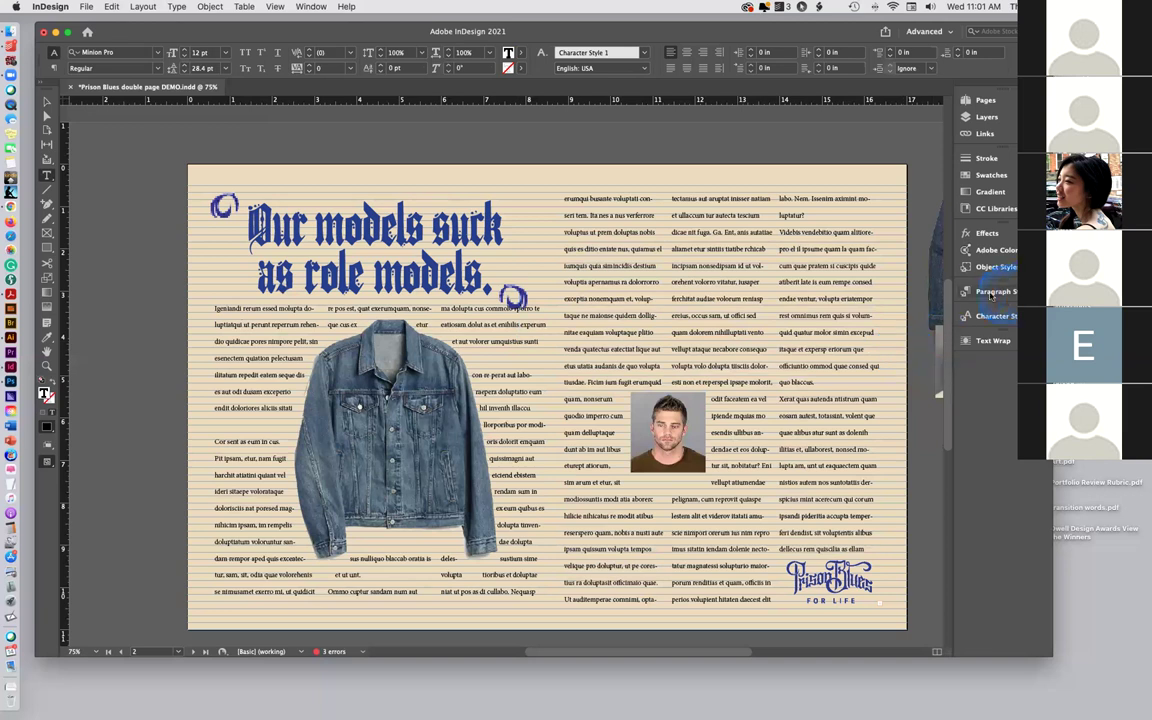
click(997, 292)
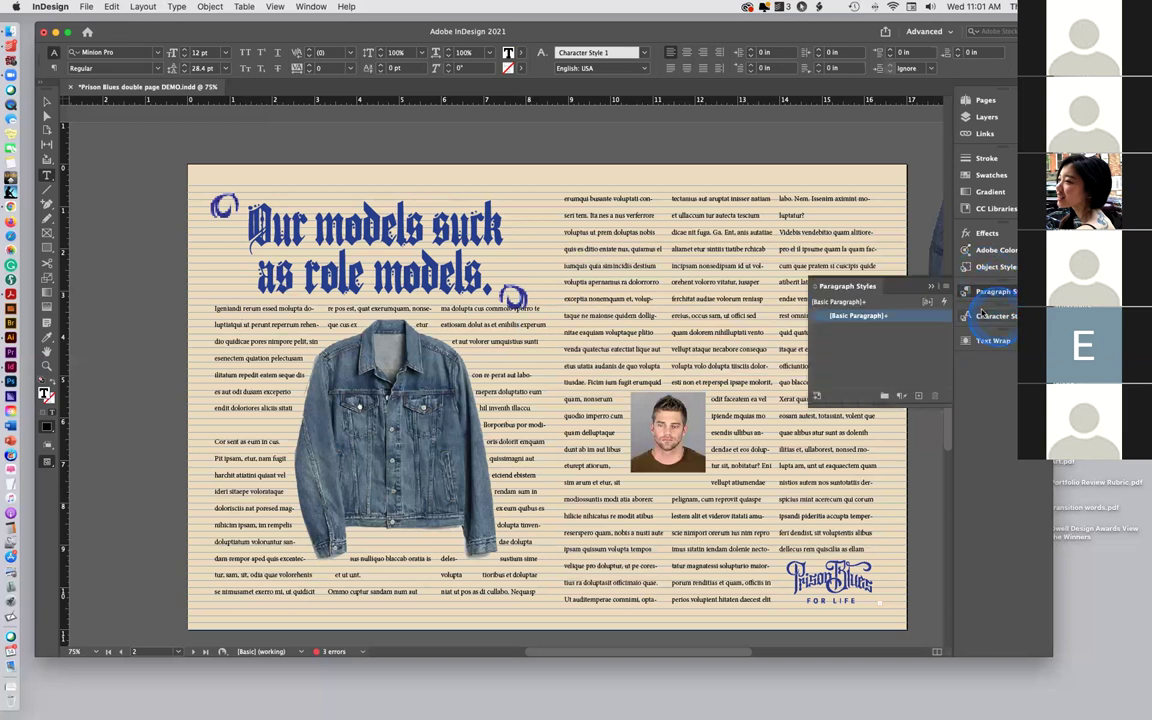
click(430, 24)
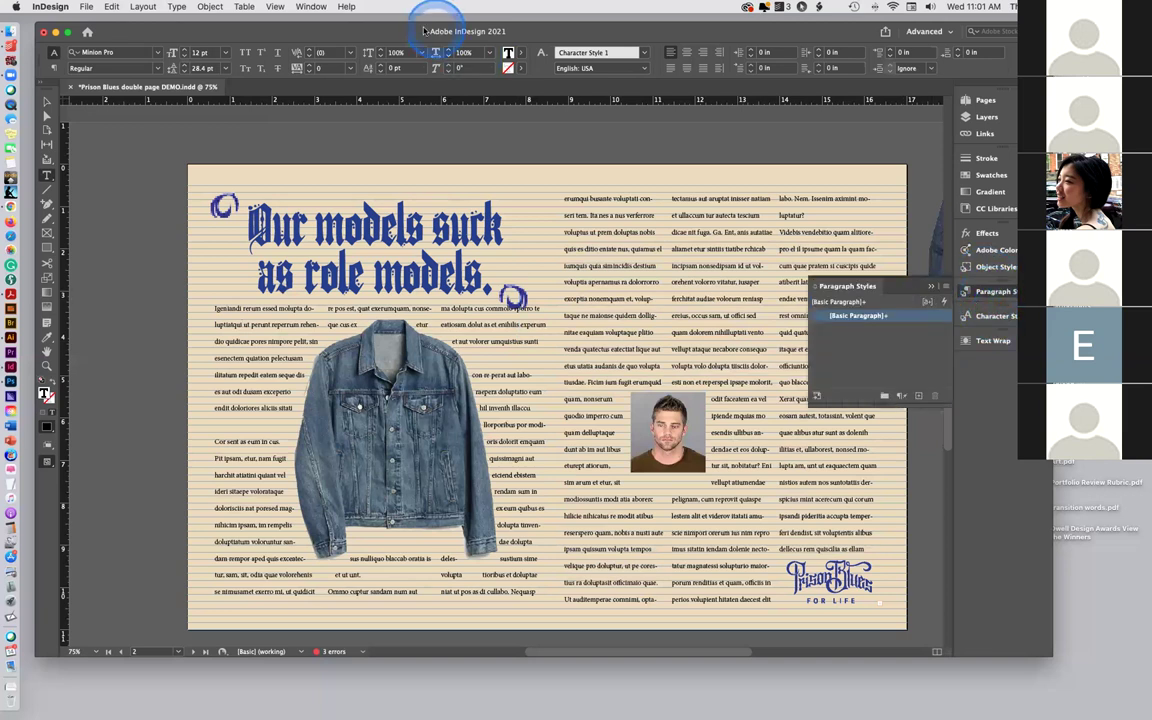
click(308, 7)
mouse_move(420, 32)
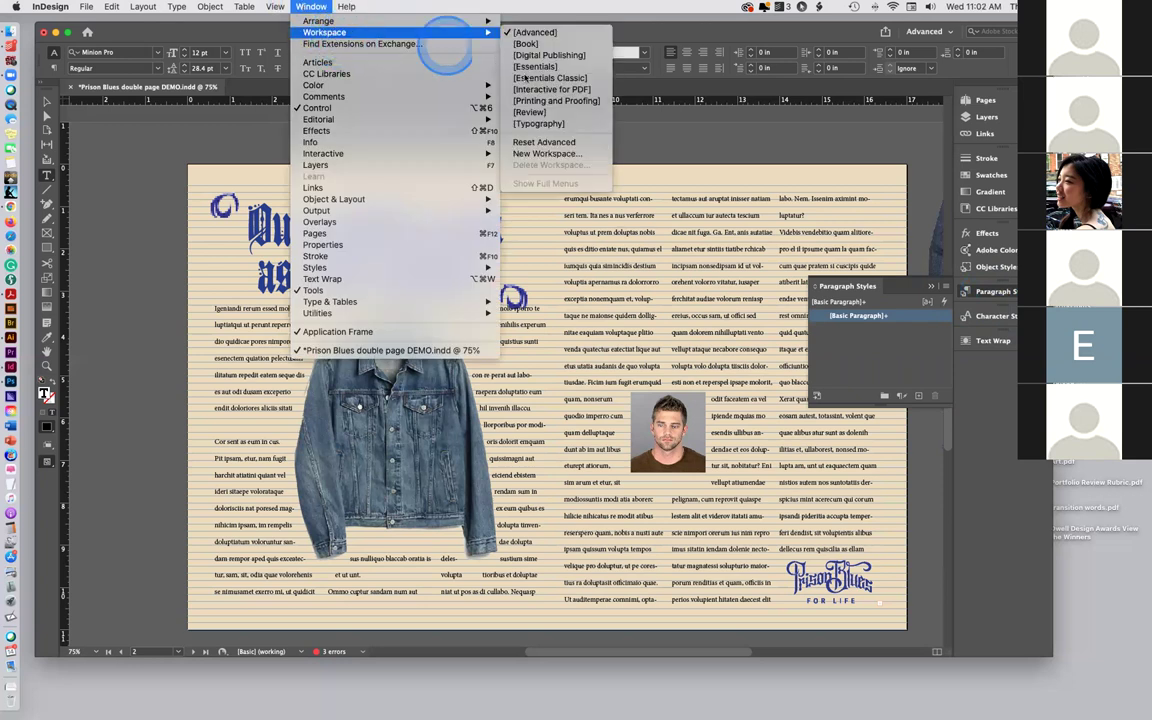
click(547, 124)
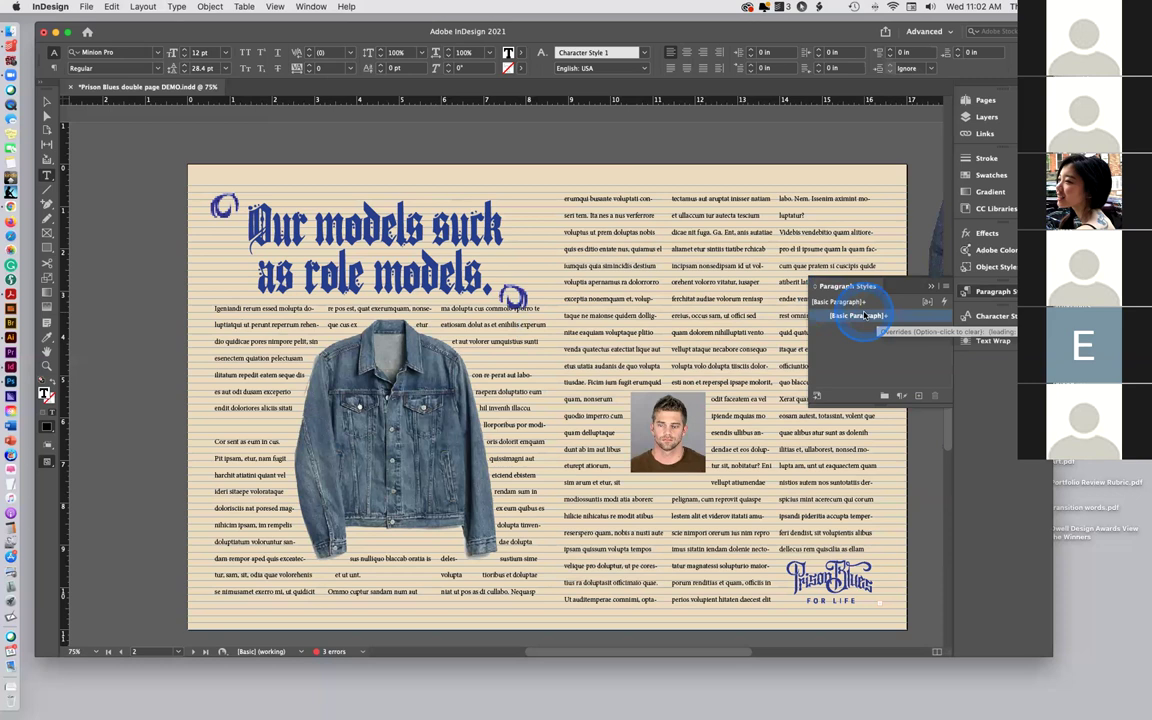
Select the entire opening paragraph of the body text
drag(222, 313, 270, 357)
click(226, 334)
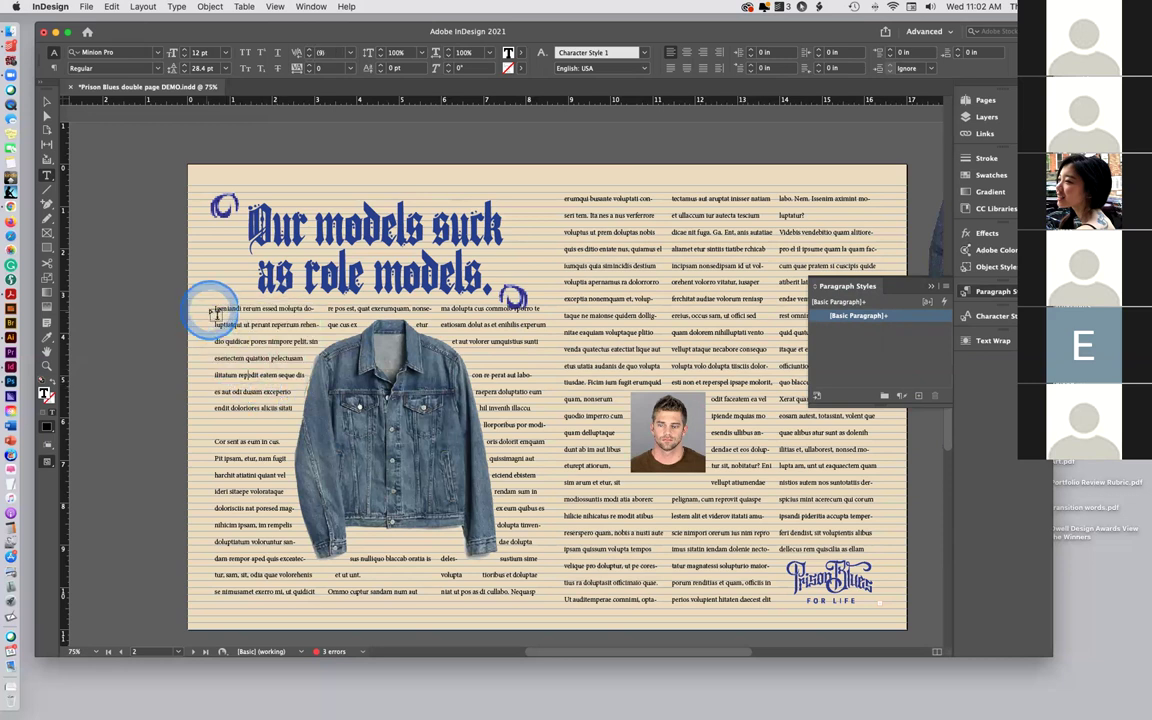
drag(211, 308, 305, 412)
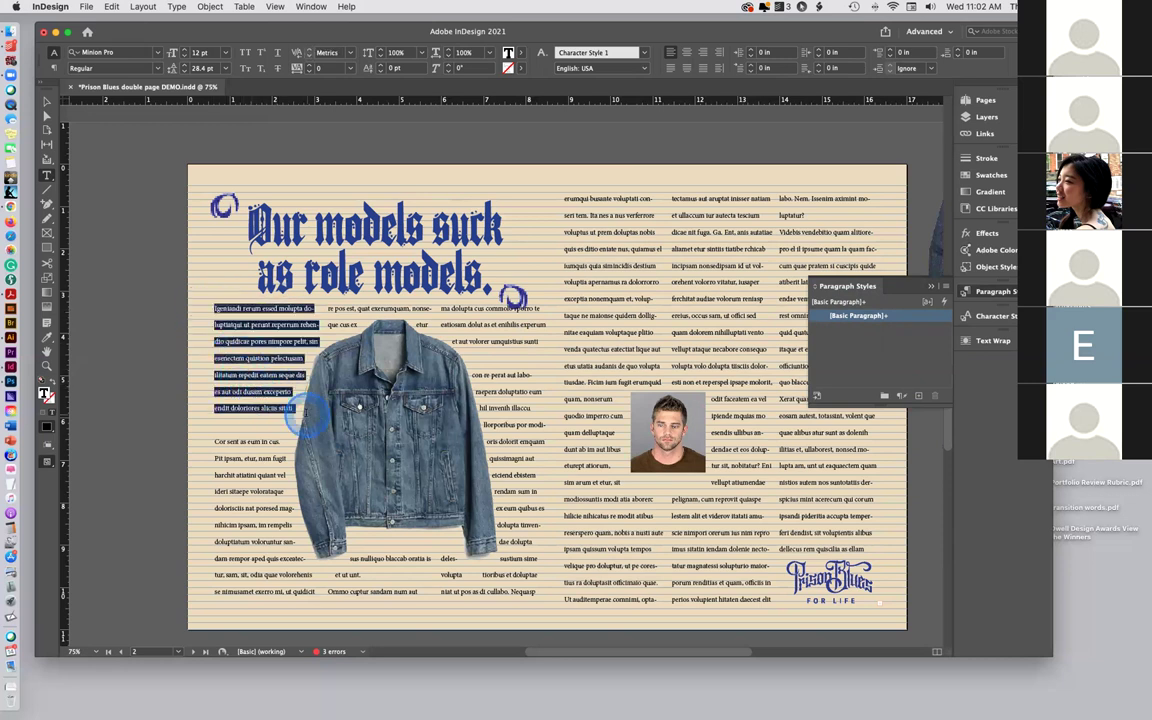
Create Paragraph Style 1 from the selection and open its Drop Caps settings
click(924, 399)
click(872, 345)
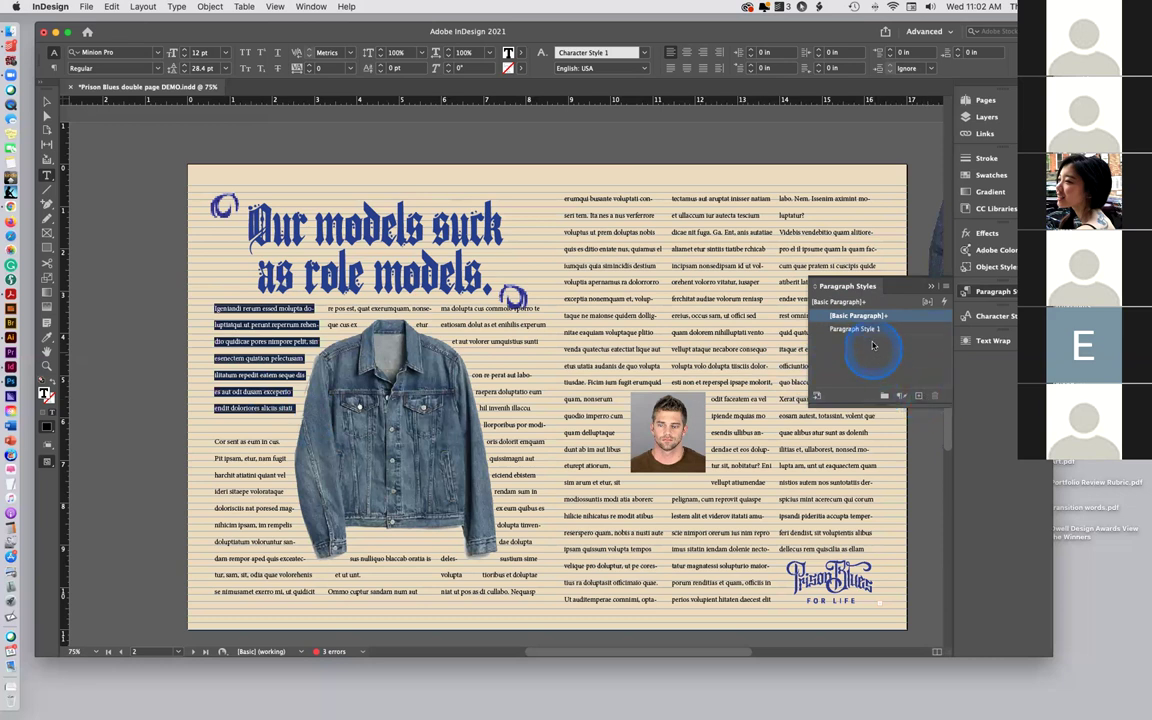
double_click(866, 331)
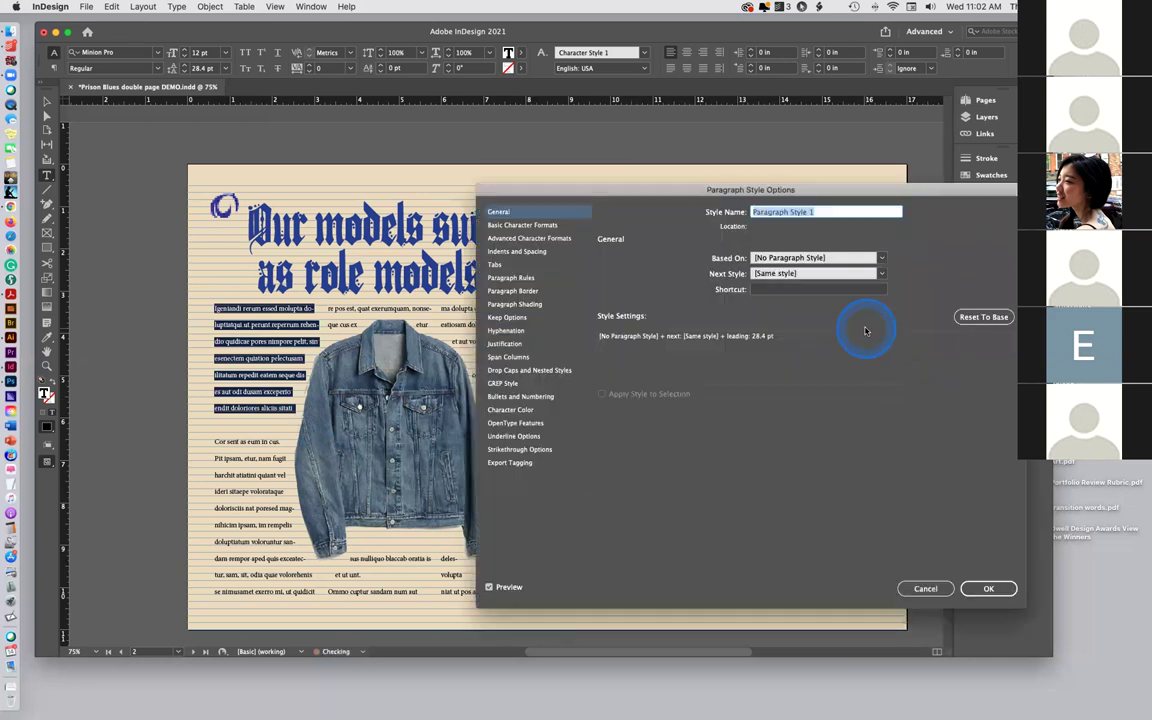
click(556, 372)
Give the style a 1-character drop cap spanning 2 lines and confirm
click(613, 286)
click(626, 290)
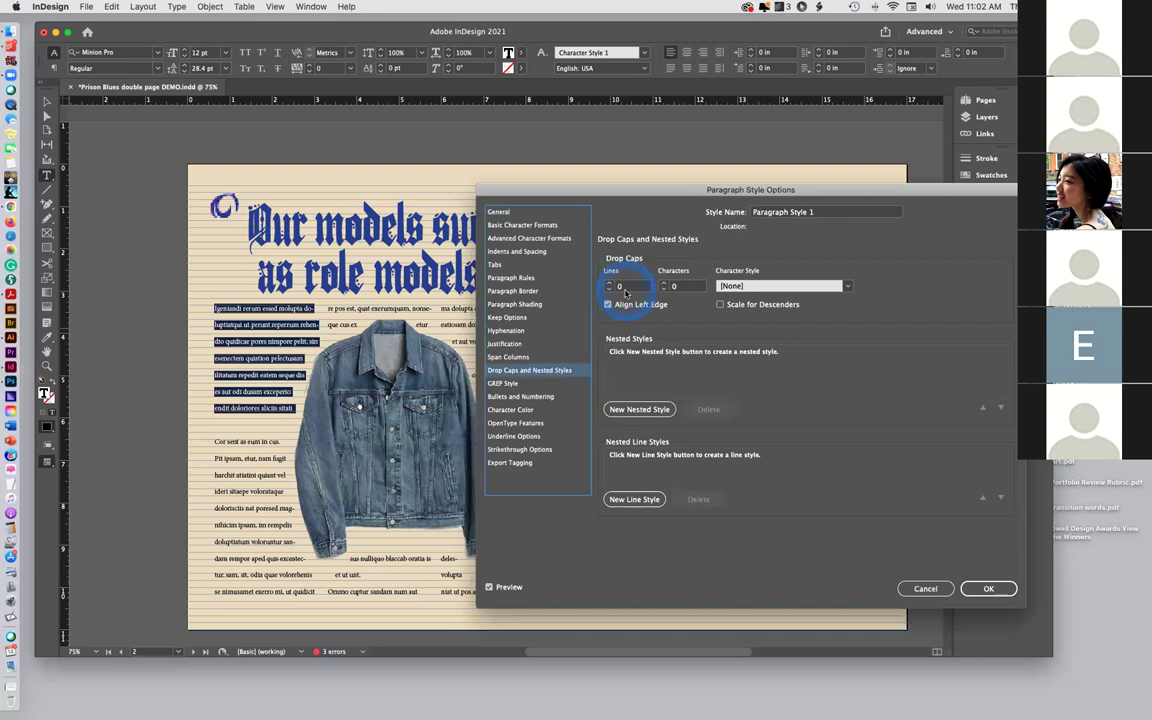
click(610, 284)
click(610, 284)
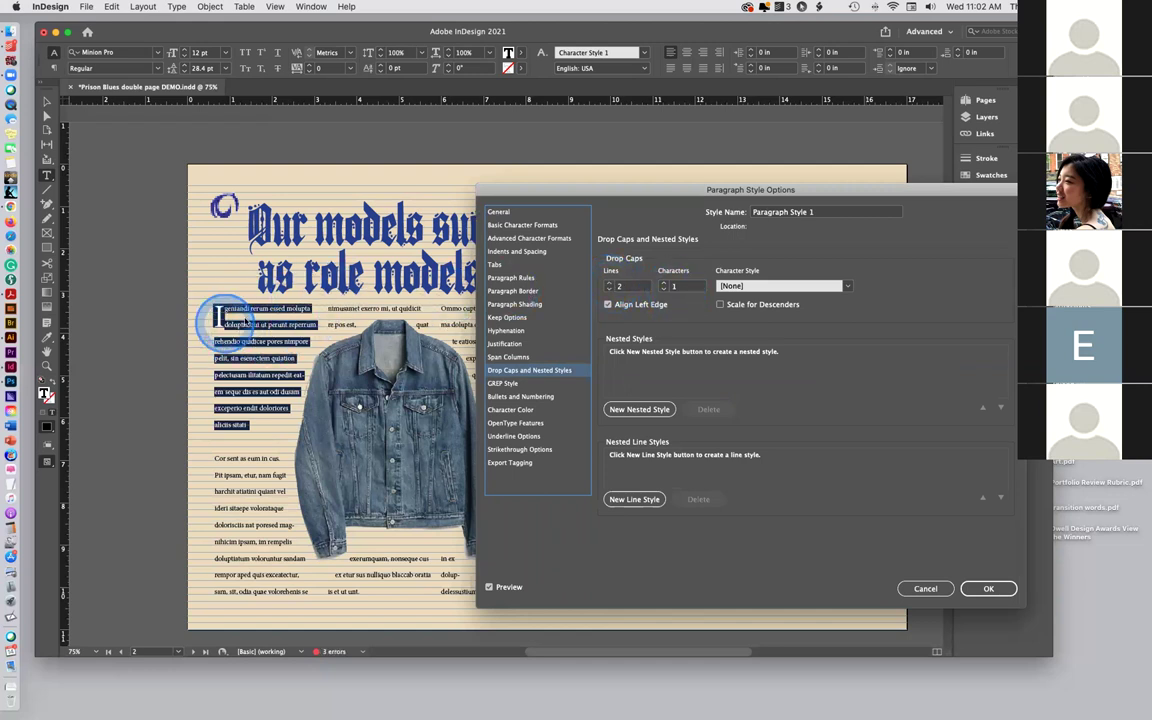
click(664, 283)
click(664, 289)
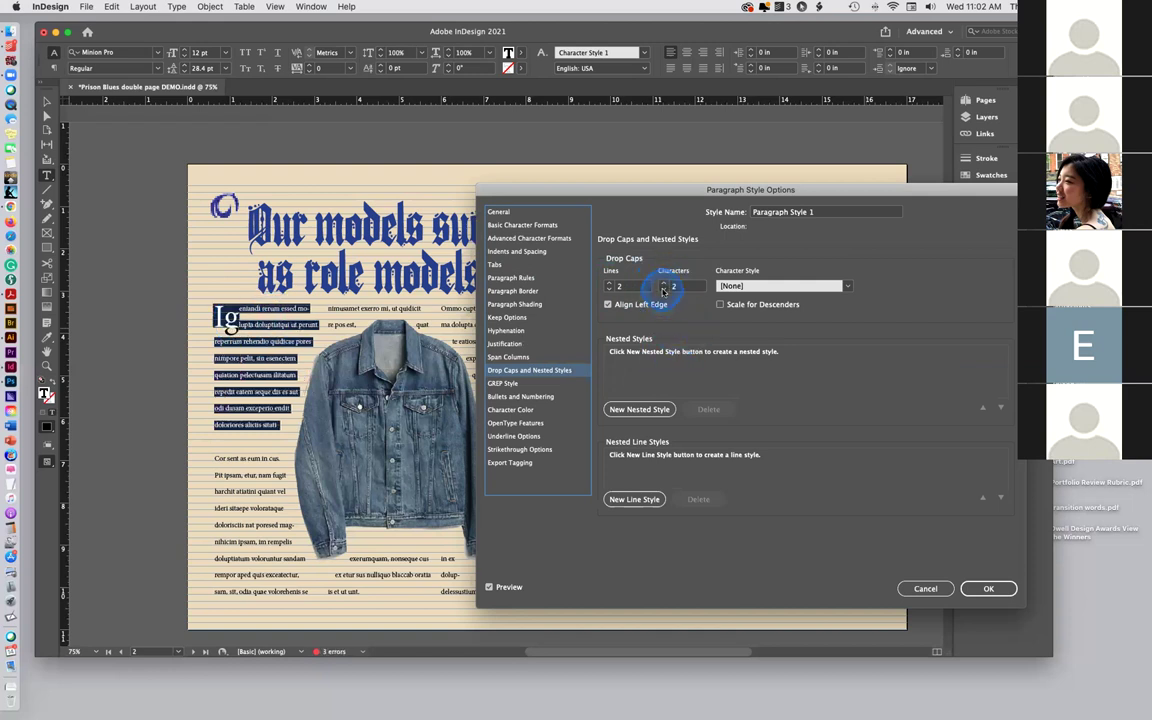
click(609, 283)
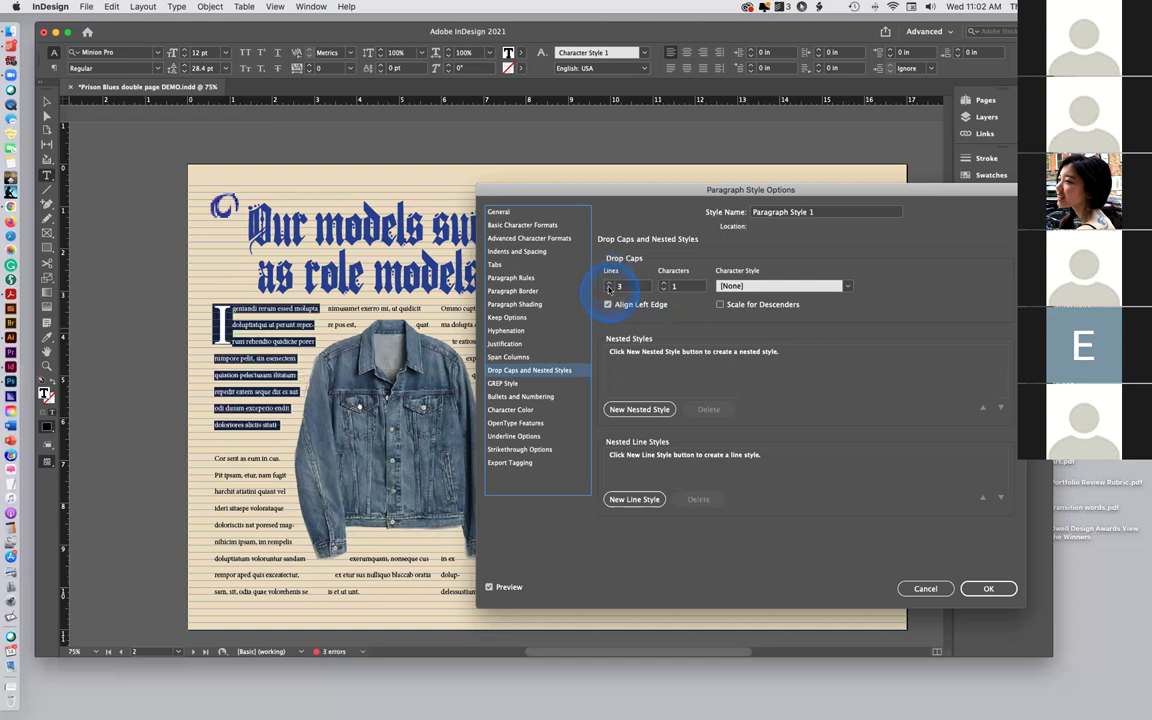
click(609, 289)
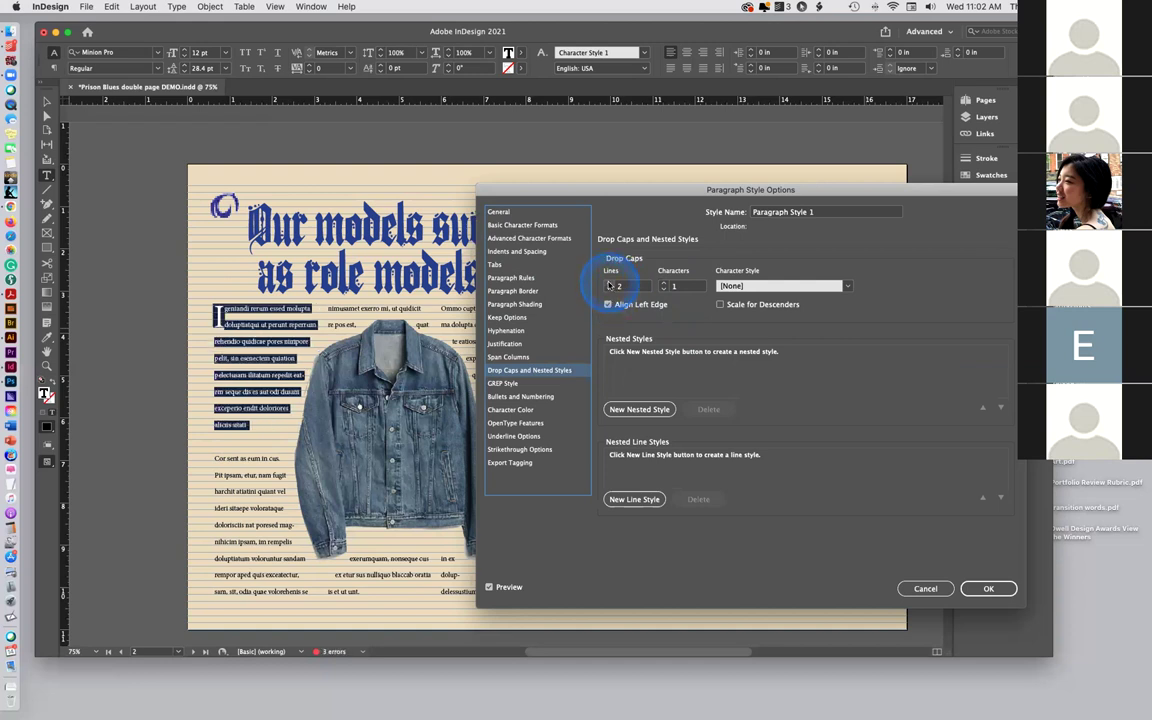
click(609, 283)
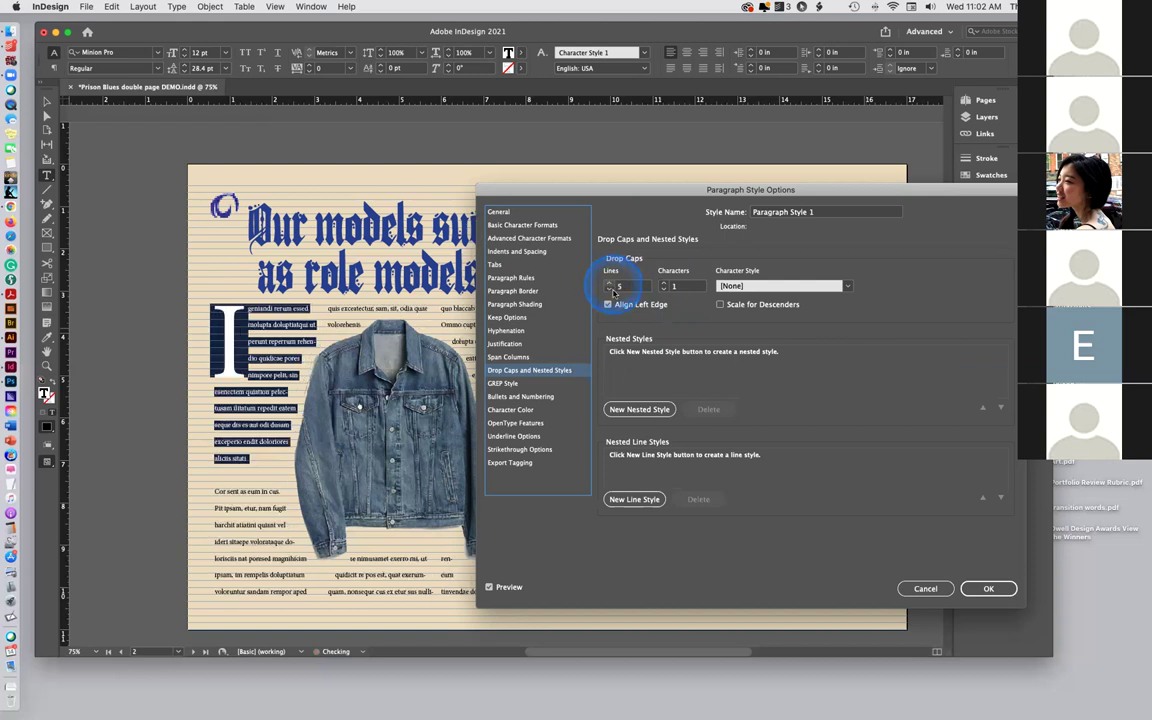
click(610, 290)
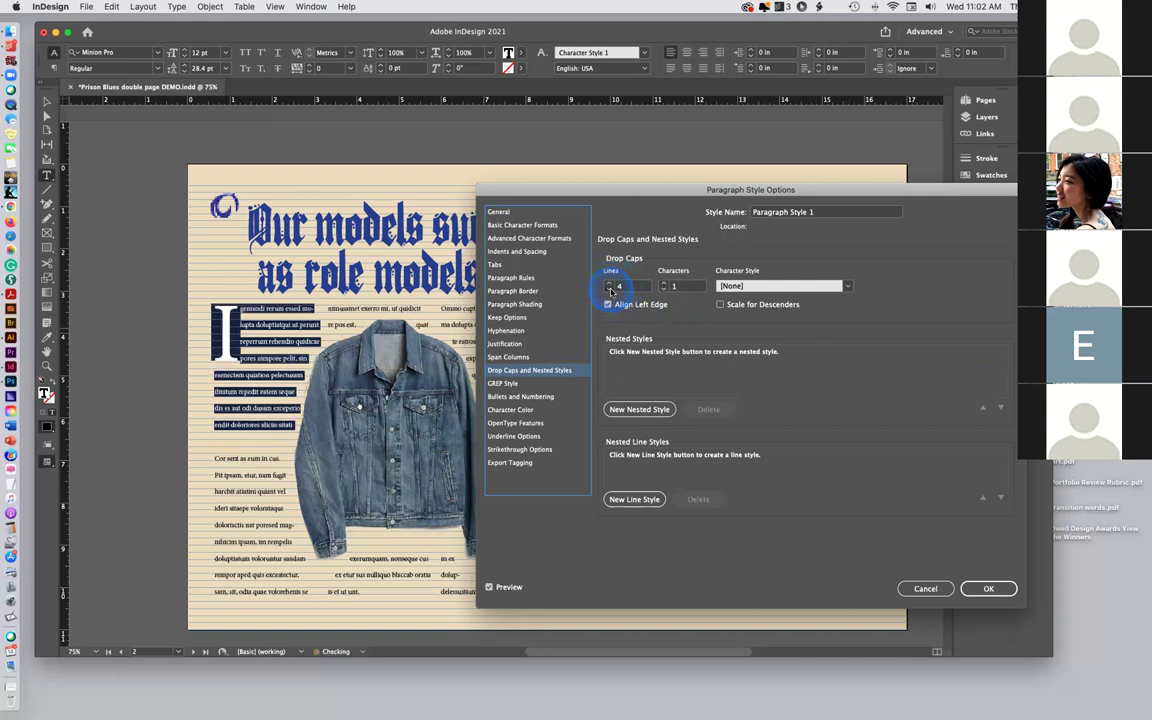
click(610, 290)
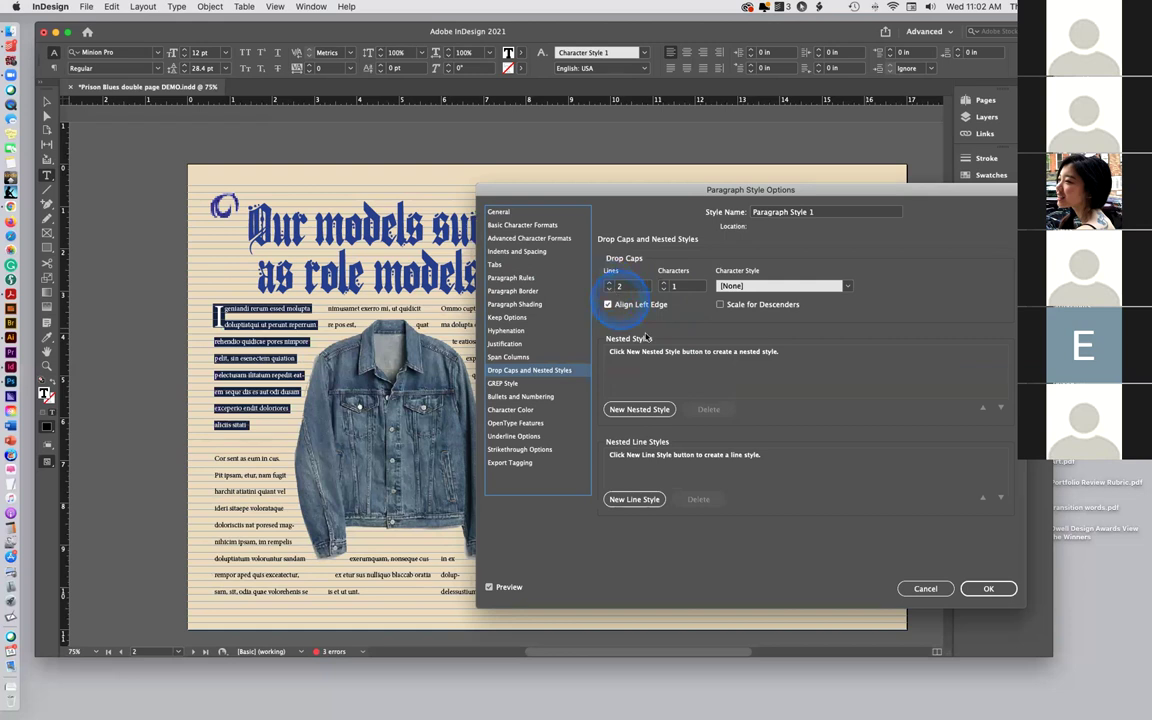
click(982, 585)
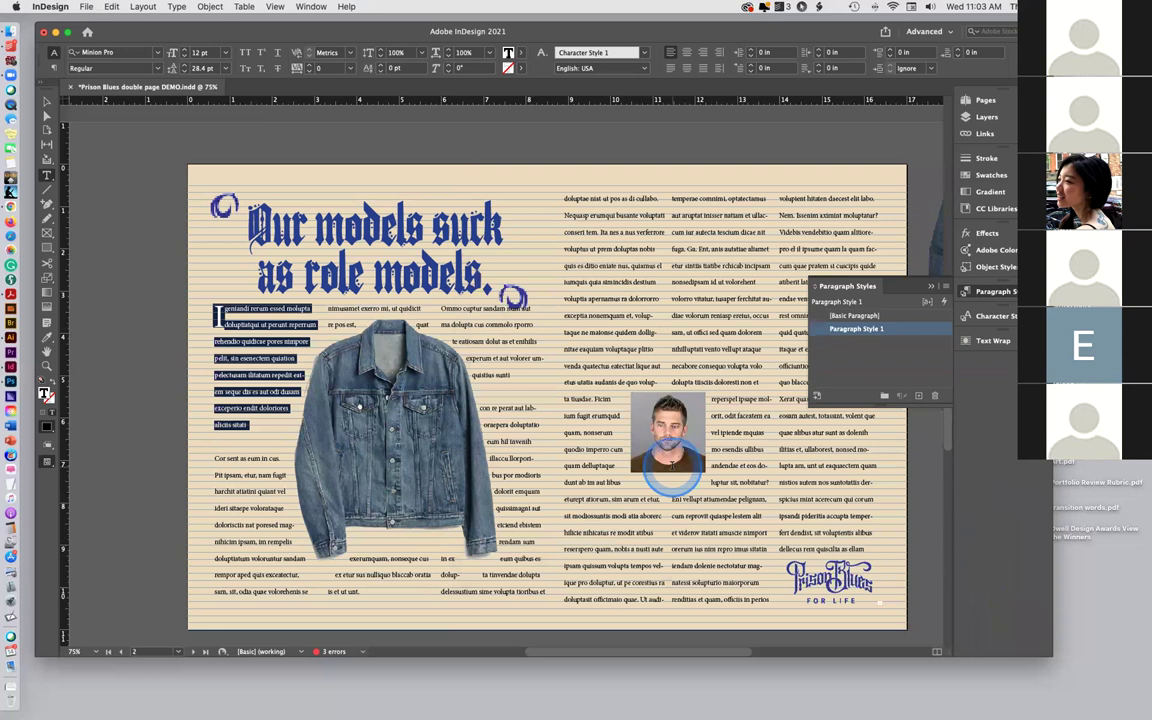
Change the opening drop cap letter from Minion Pro to the Mystive blackletter font
click(119, 332)
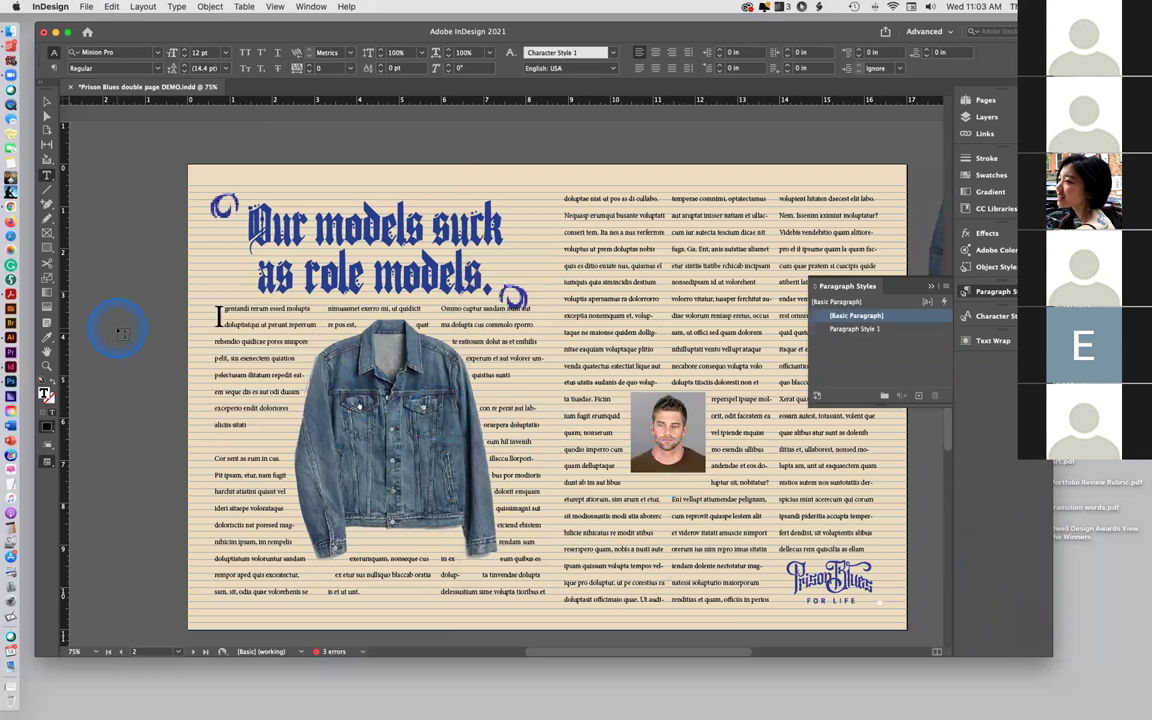
click(215, 321)
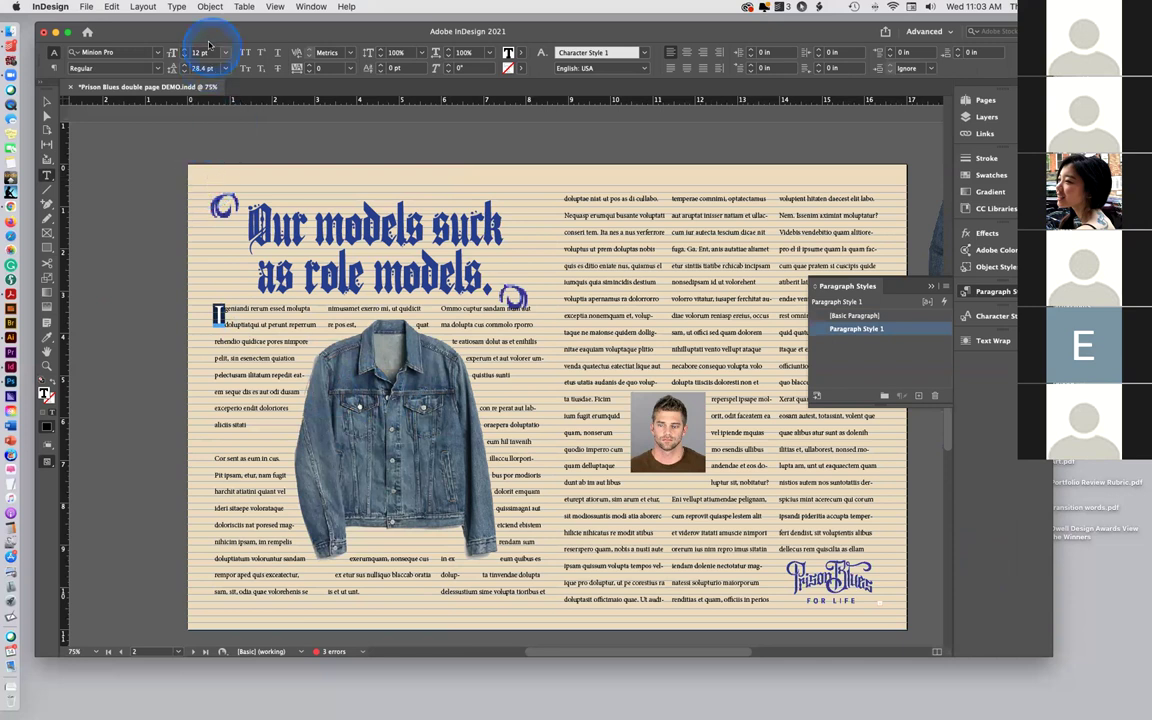
click(177, 8)
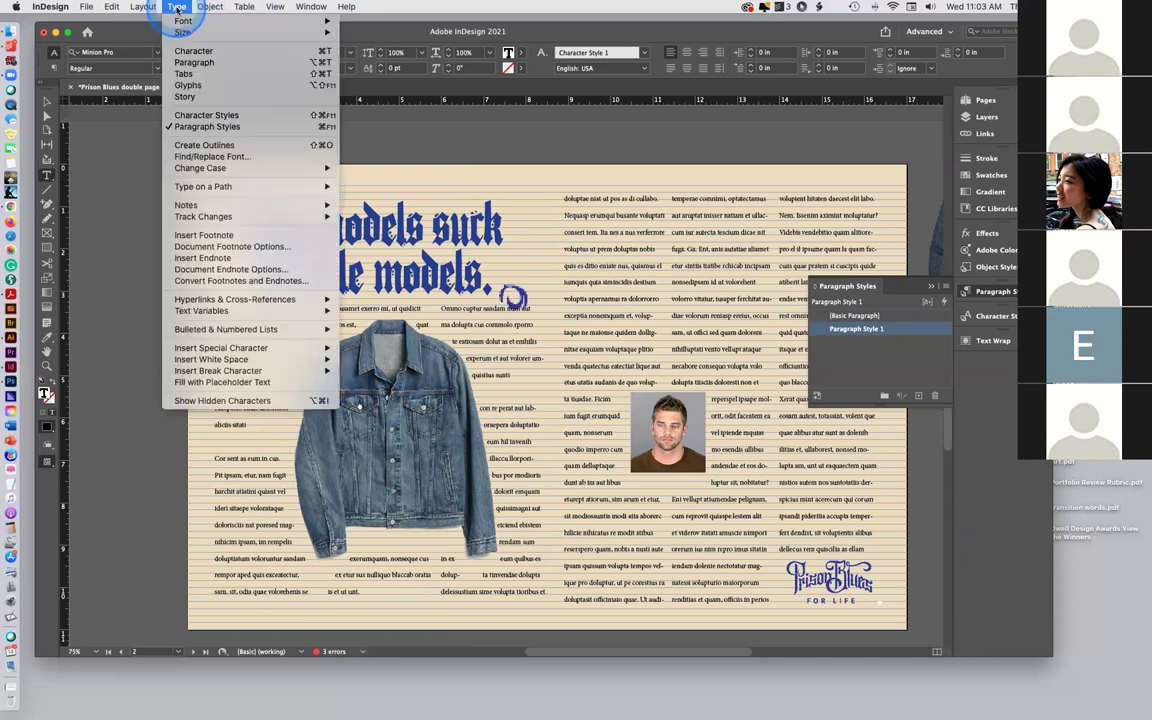
click(98, 48)
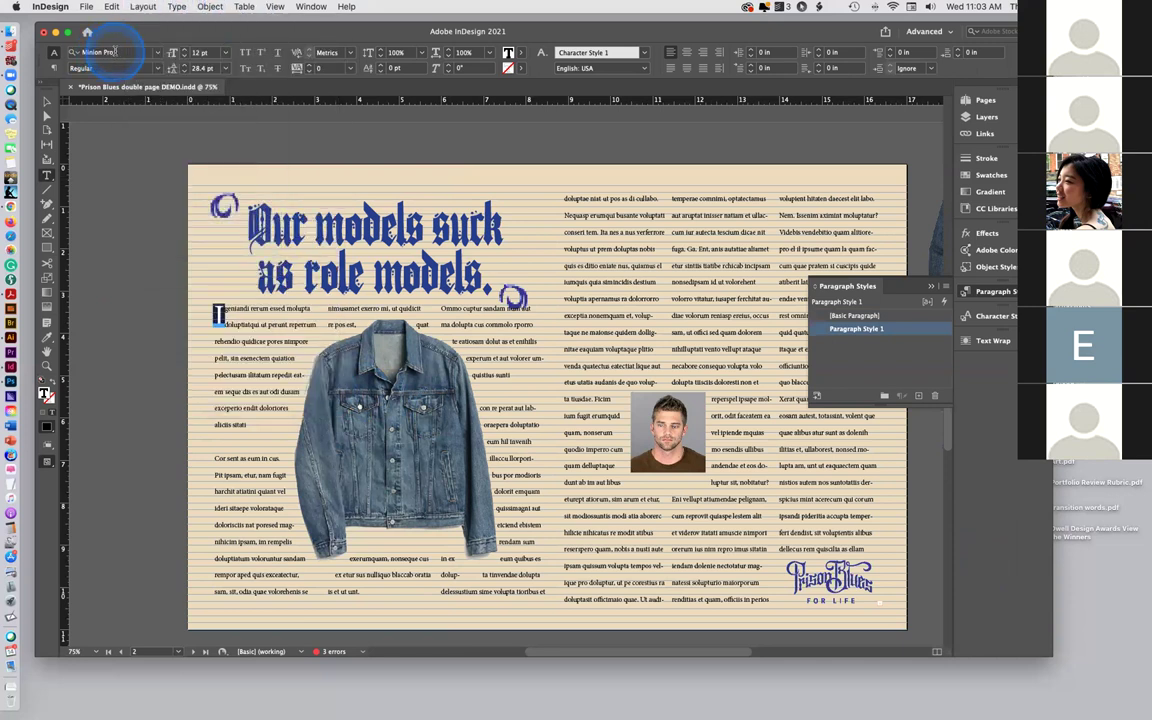
click(72, 48)
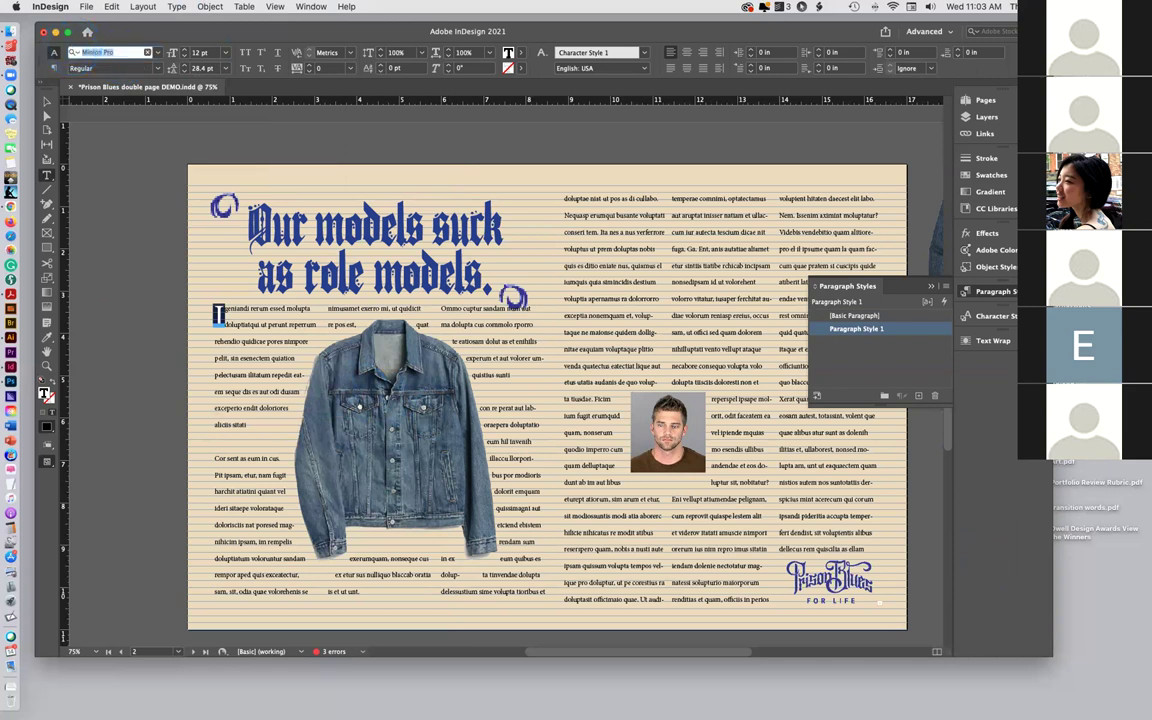
text(mys)
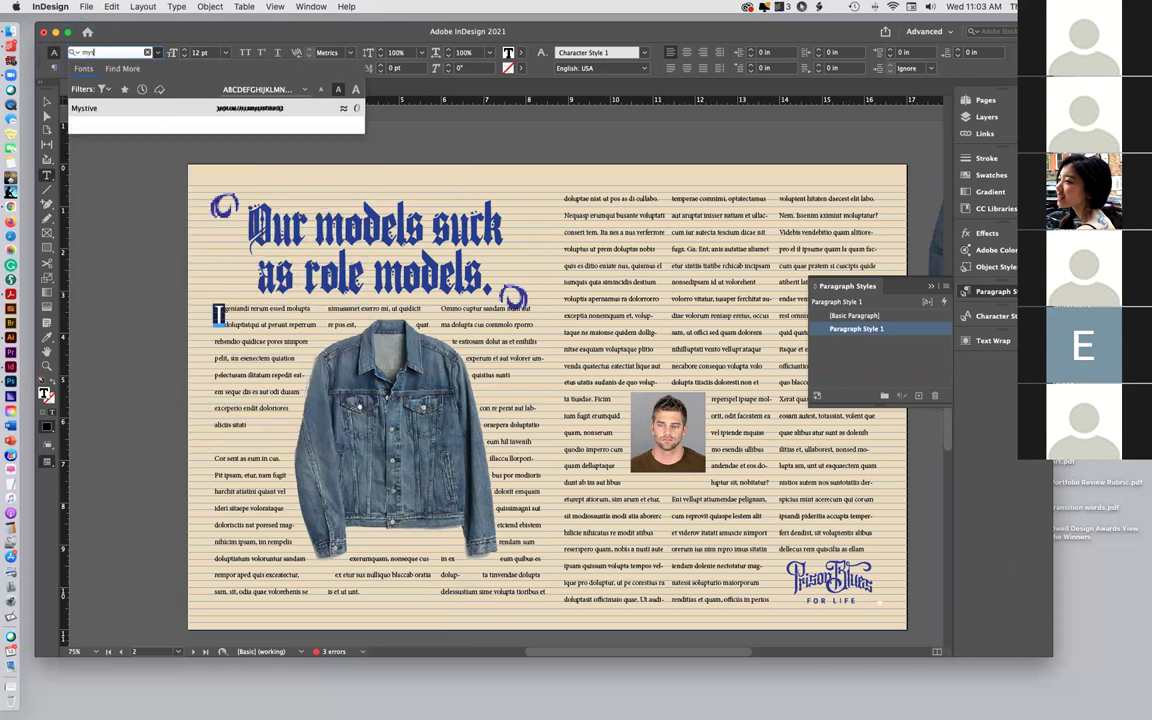
click(105, 111)
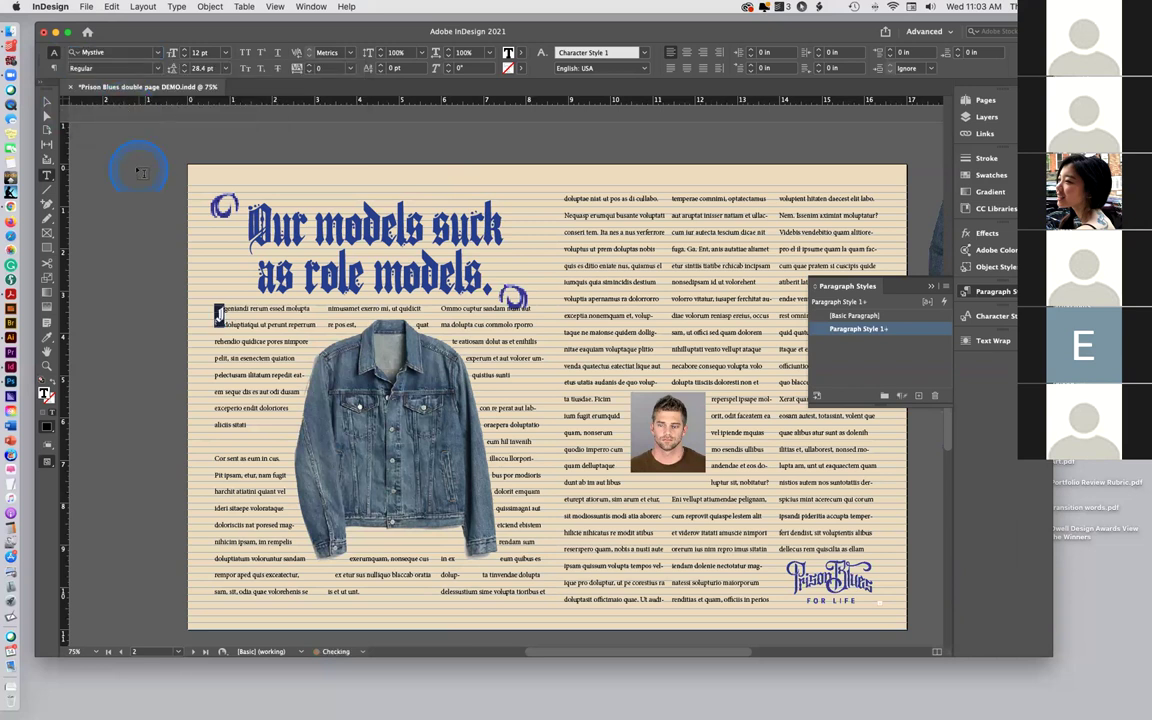
click(46, 113)
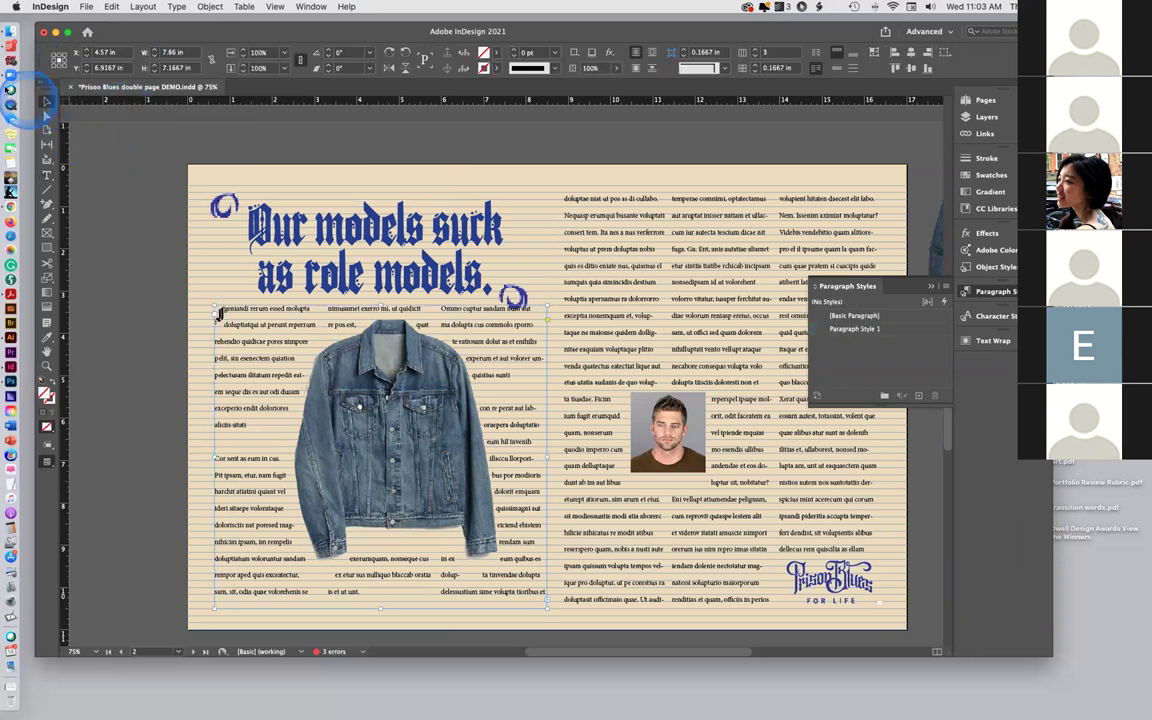
Select the drop cap letter and enlarge it to 20 pt
click(220, 312)
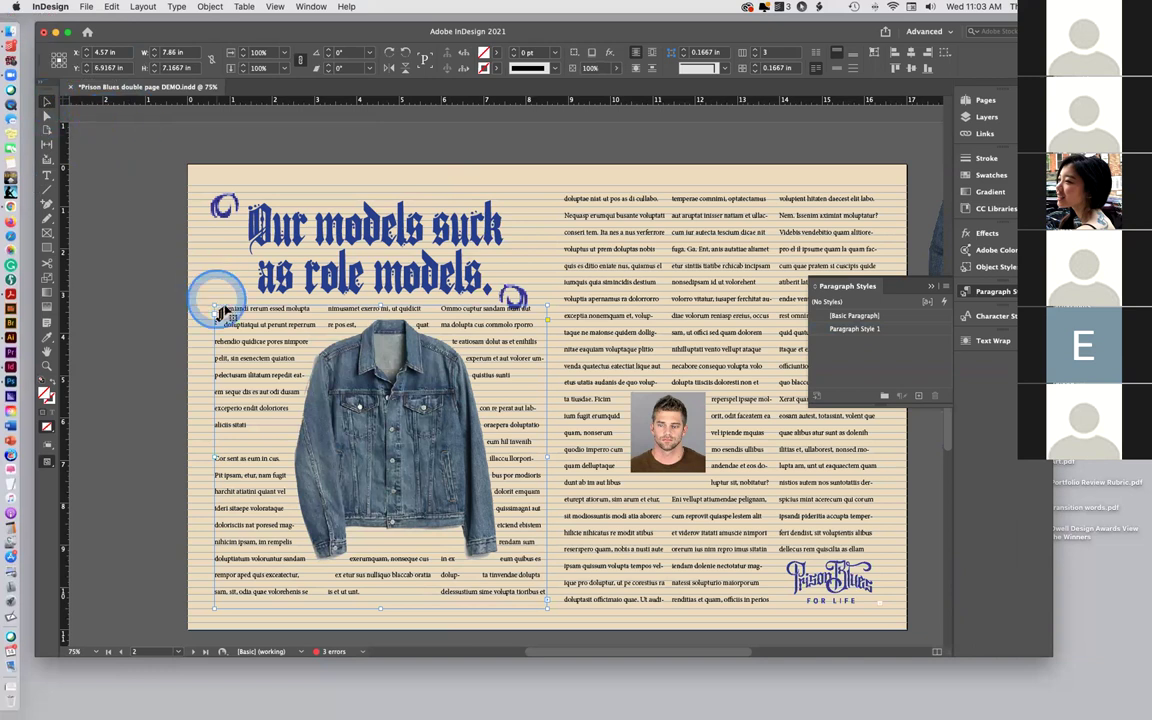
click(219, 313)
triple_click(219, 313)
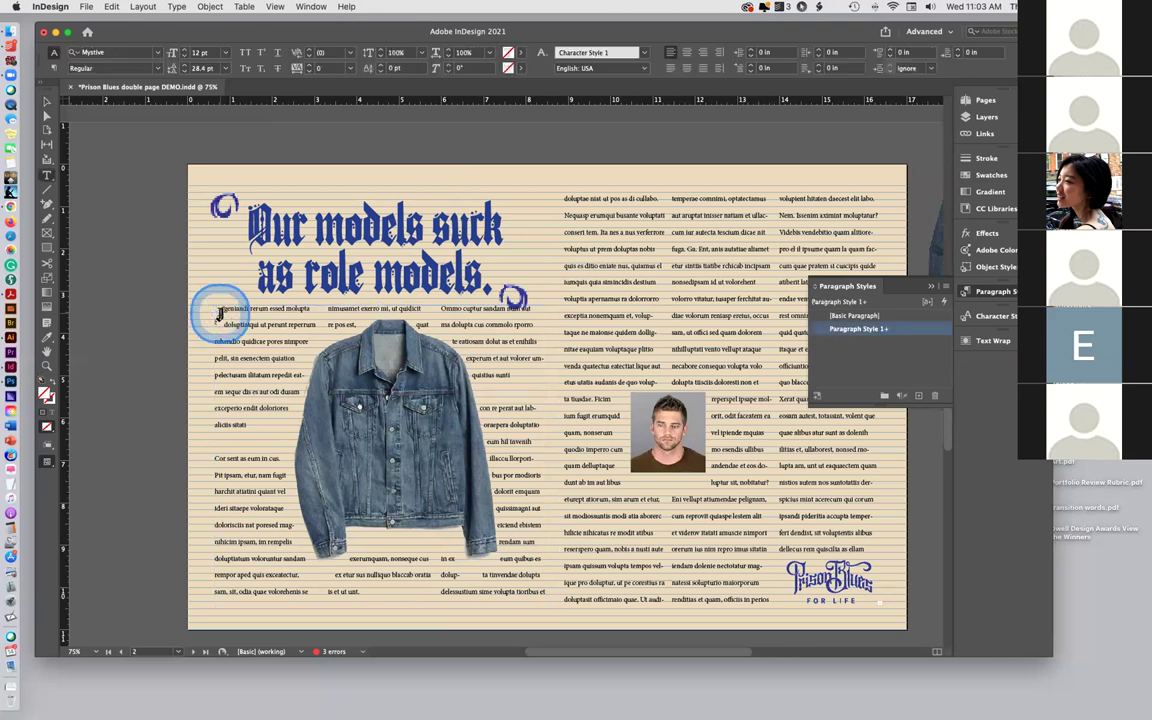
click(219, 313)
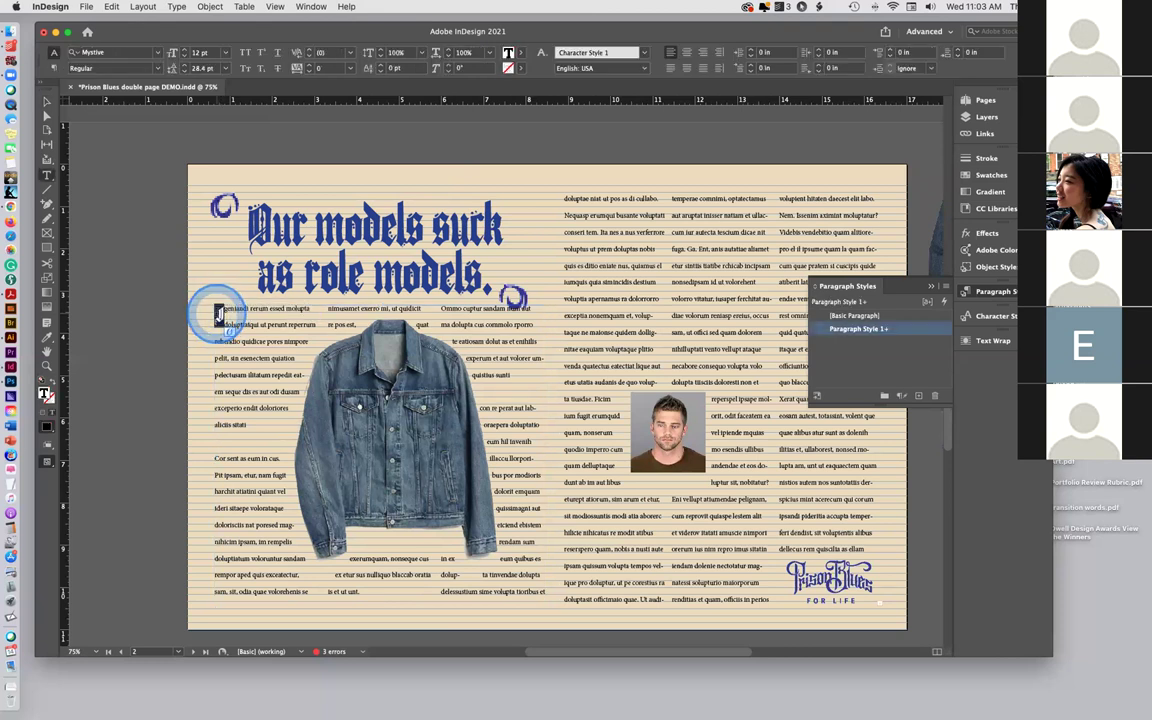
key(super+shift+period)
key(super+shift+period)
key(super+shift+period)
key(super+shift+period)
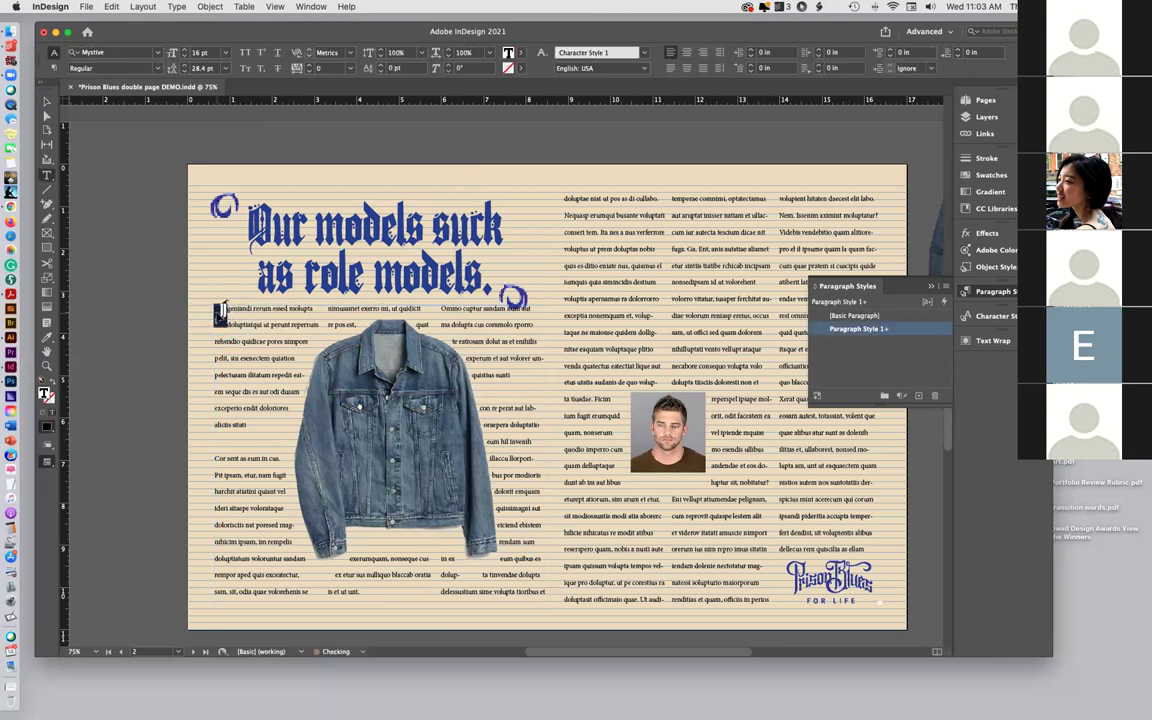
Increase the drop cap's leading to 48.4 pt and lower it with -18 pt baseline shift
click(218, 310)
key(alt+Down)
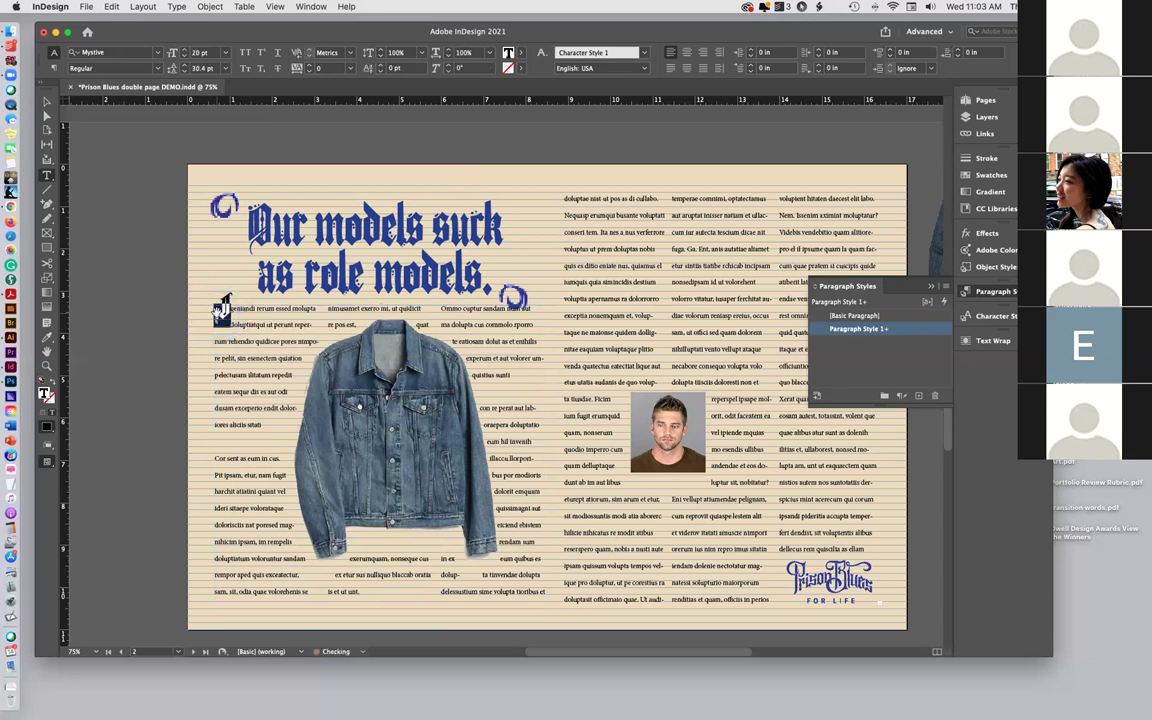
click(222, 309)
key(alt+Down)
click(222, 312)
key(alt+shift+Down)
click(218, 318)
click(159, 244)
click(46, 100)
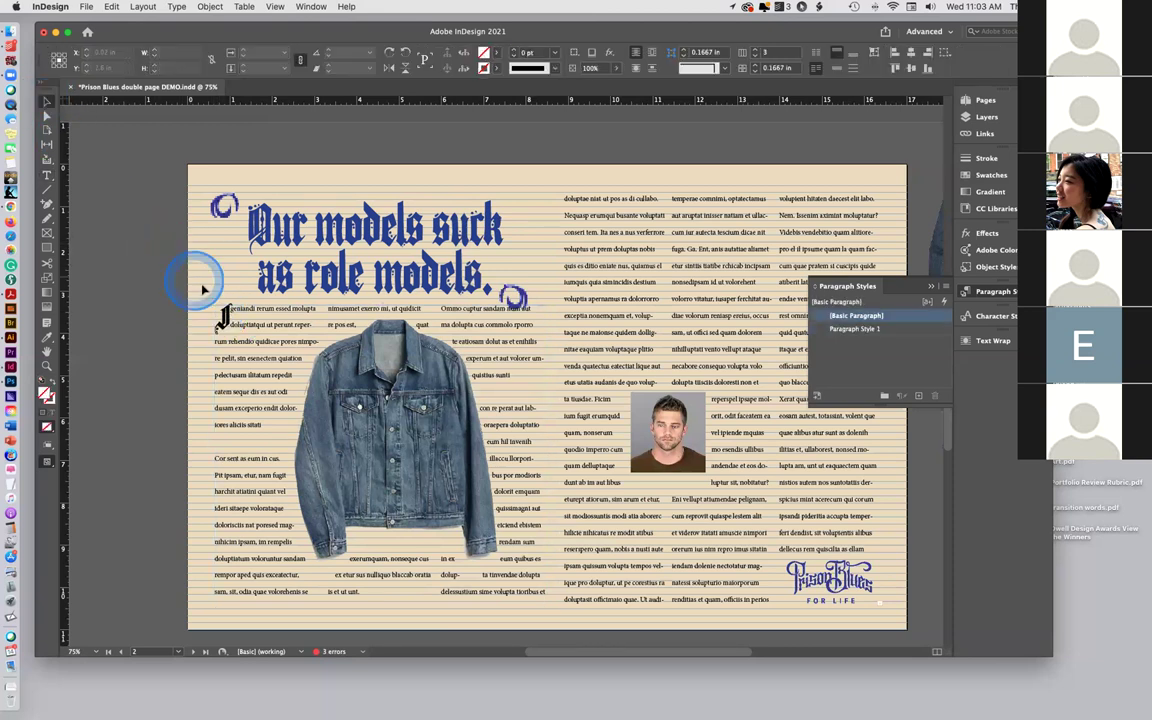
Color the drop cap and first body line with the C=100 M=90 Y=10 K=0 blue swatch
click(224, 315)
double_click(224, 315)
triple_click(224, 315)
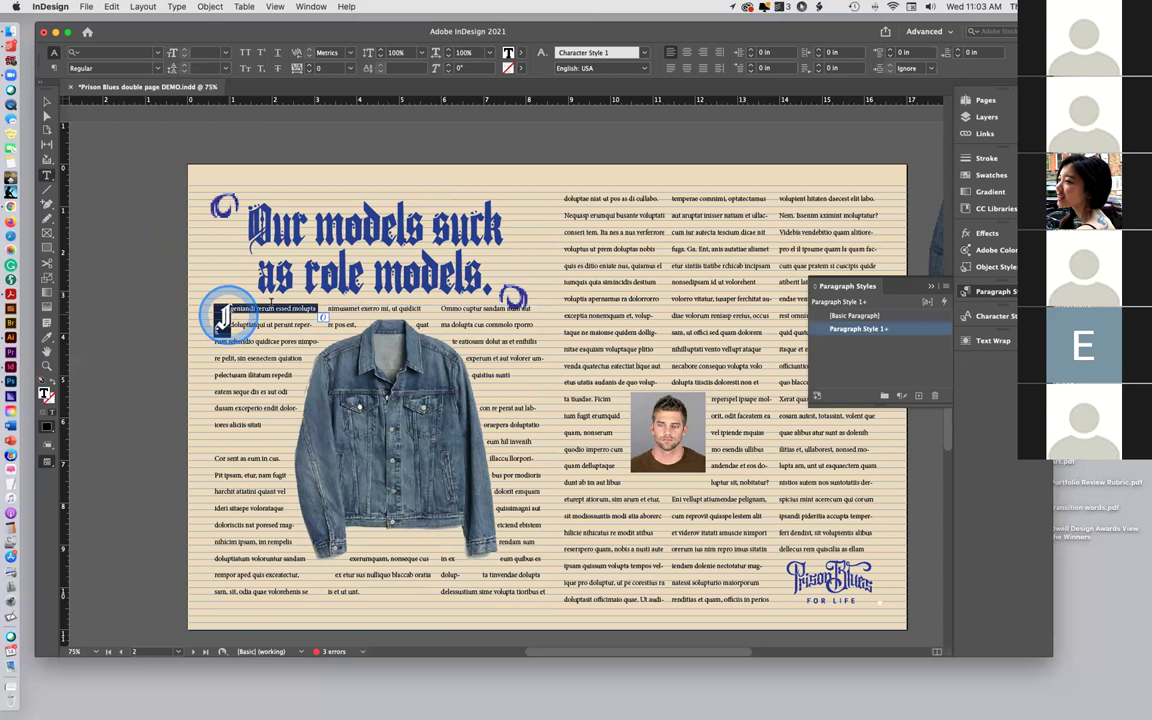
click(991, 175)
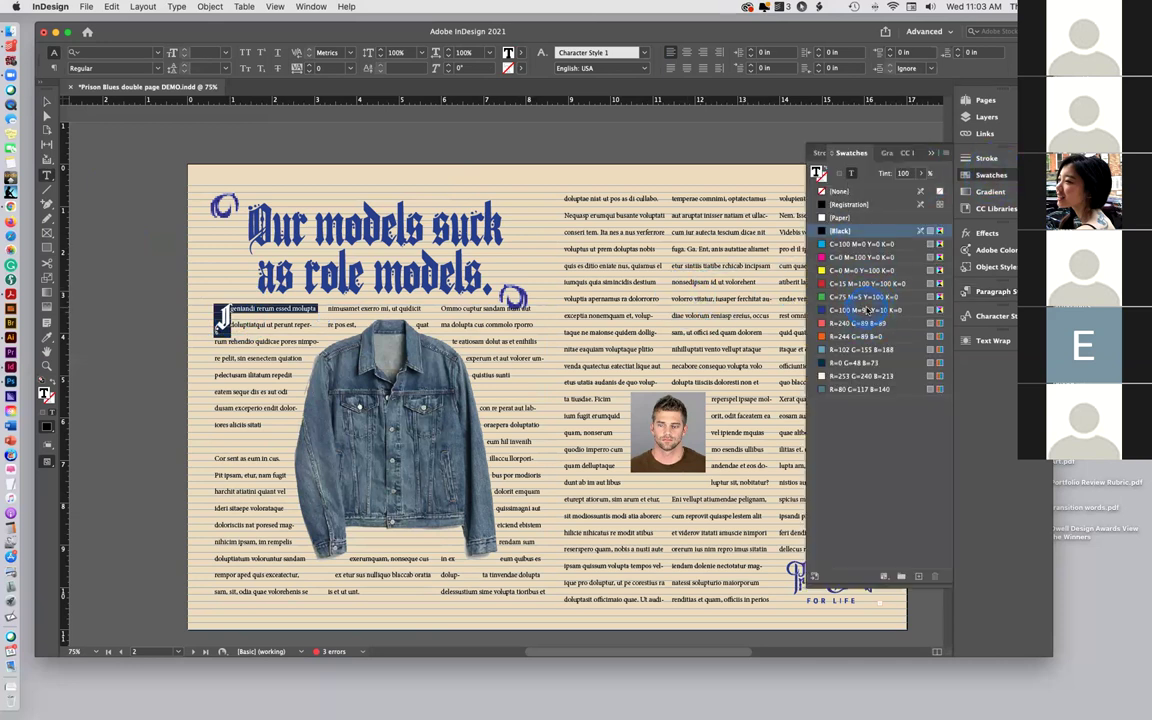
click(866, 310)
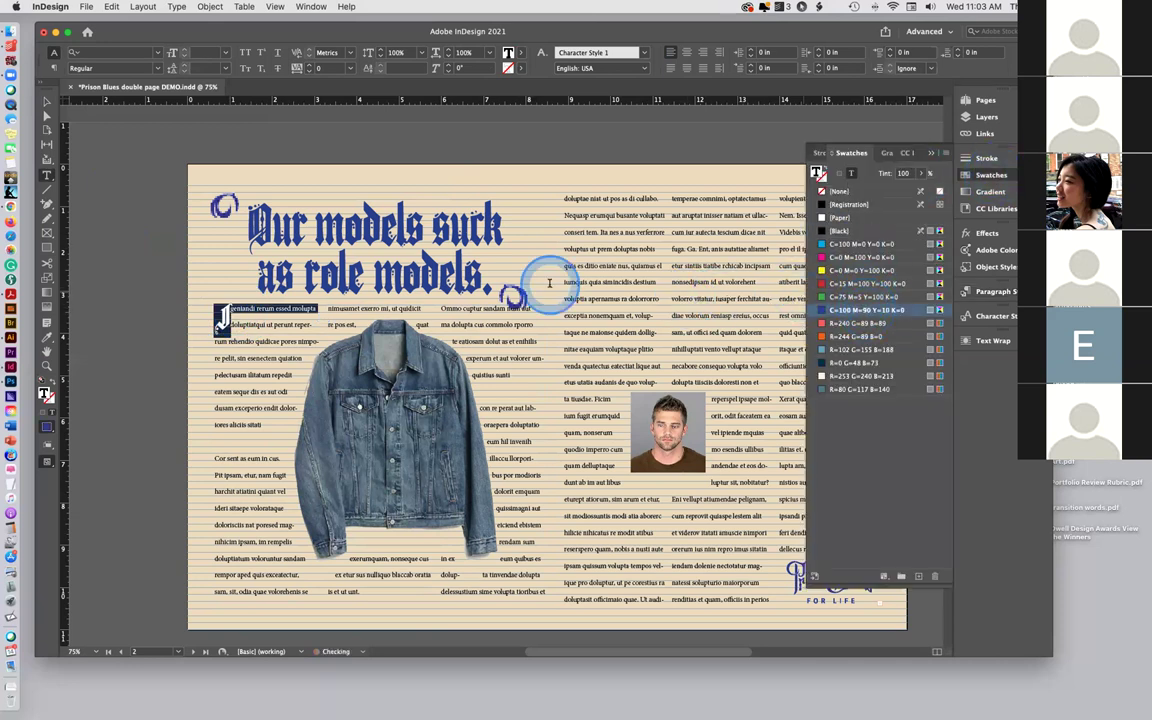
click(263, 342)
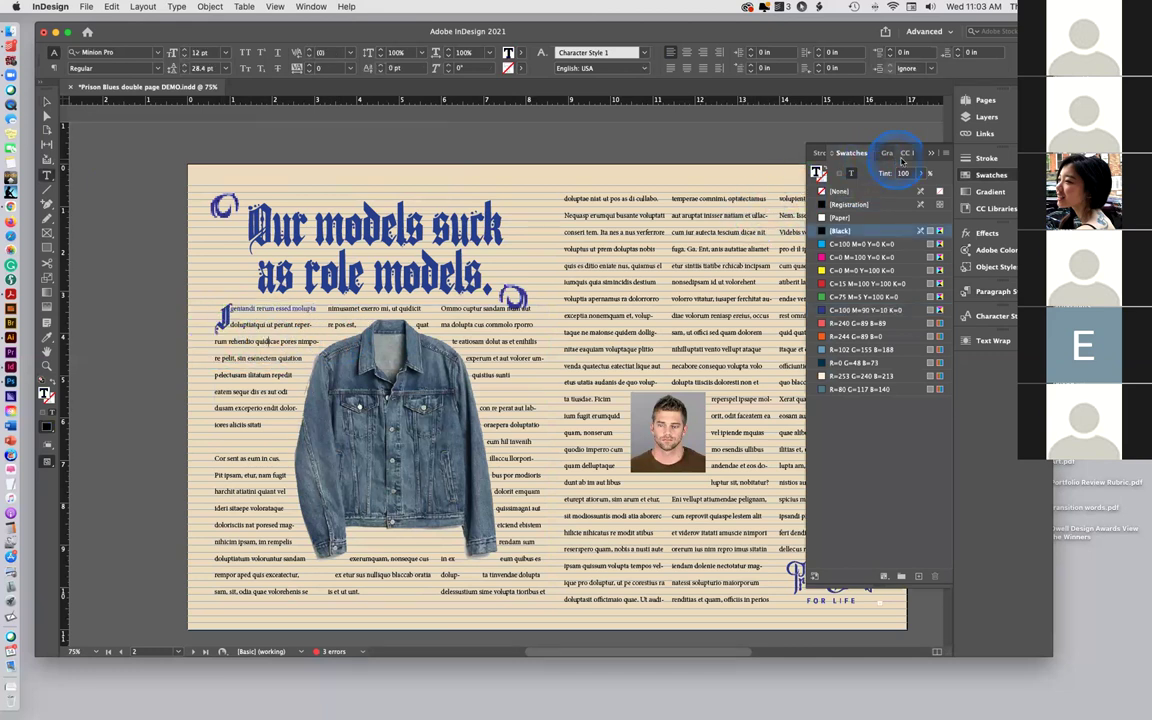
click(931, 154)
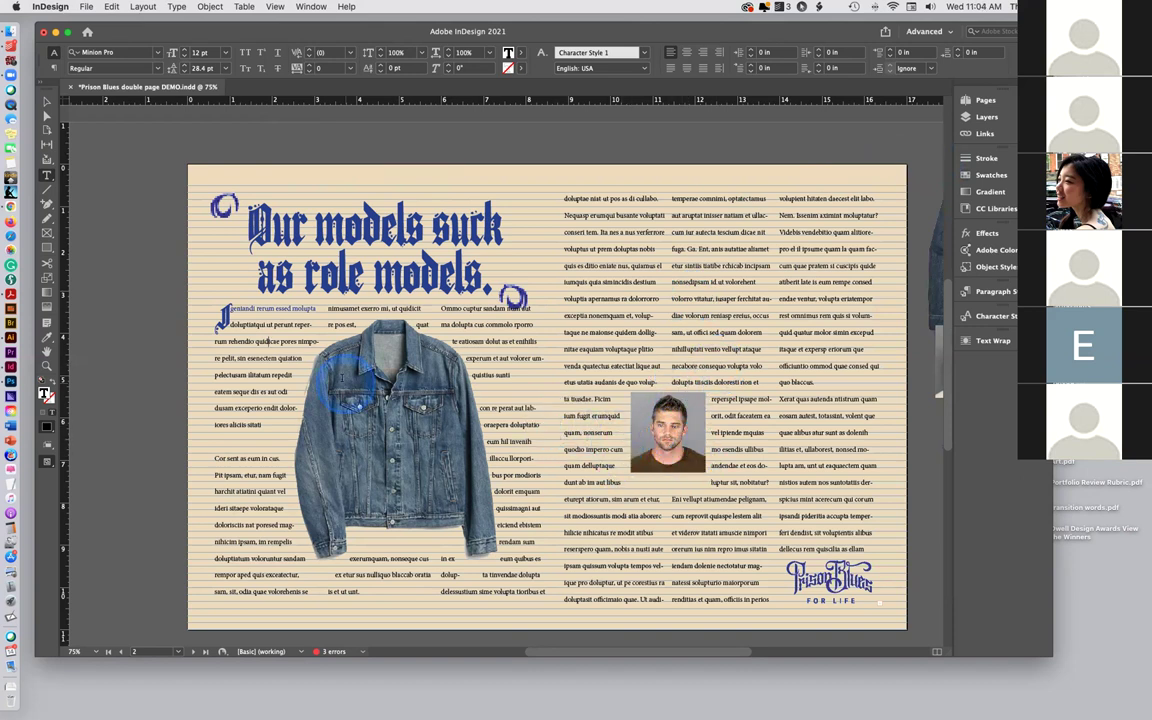
click(46, 101)
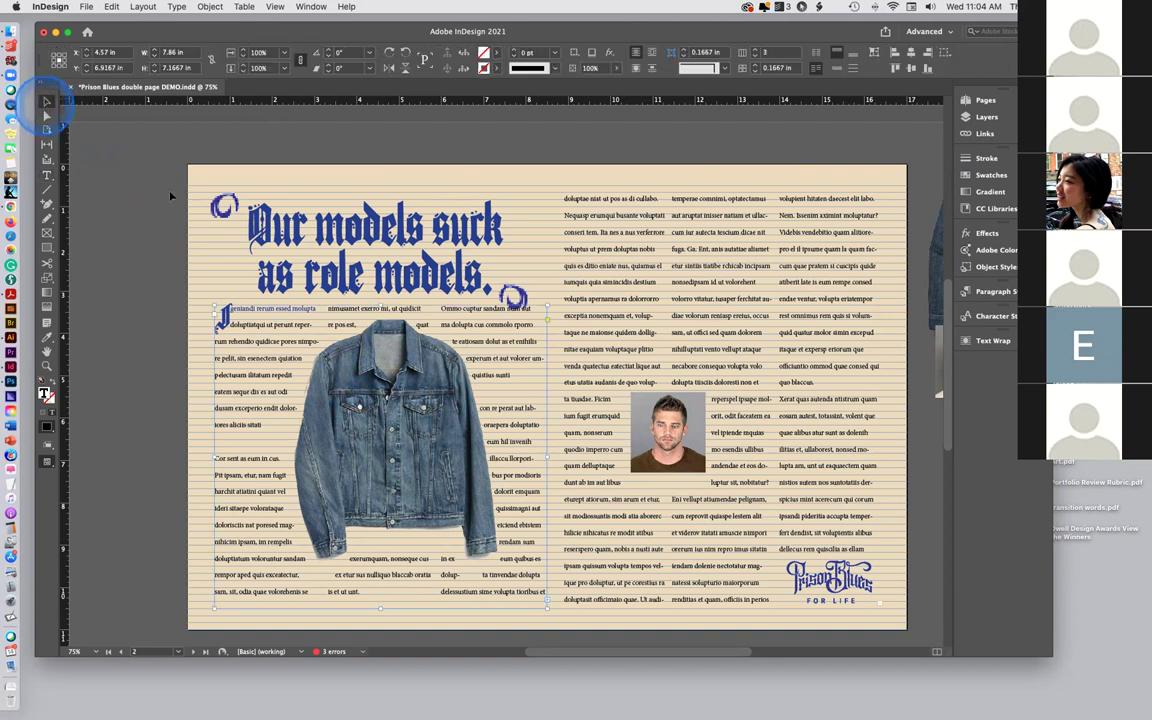
click(424, 378)
click(424, 378)
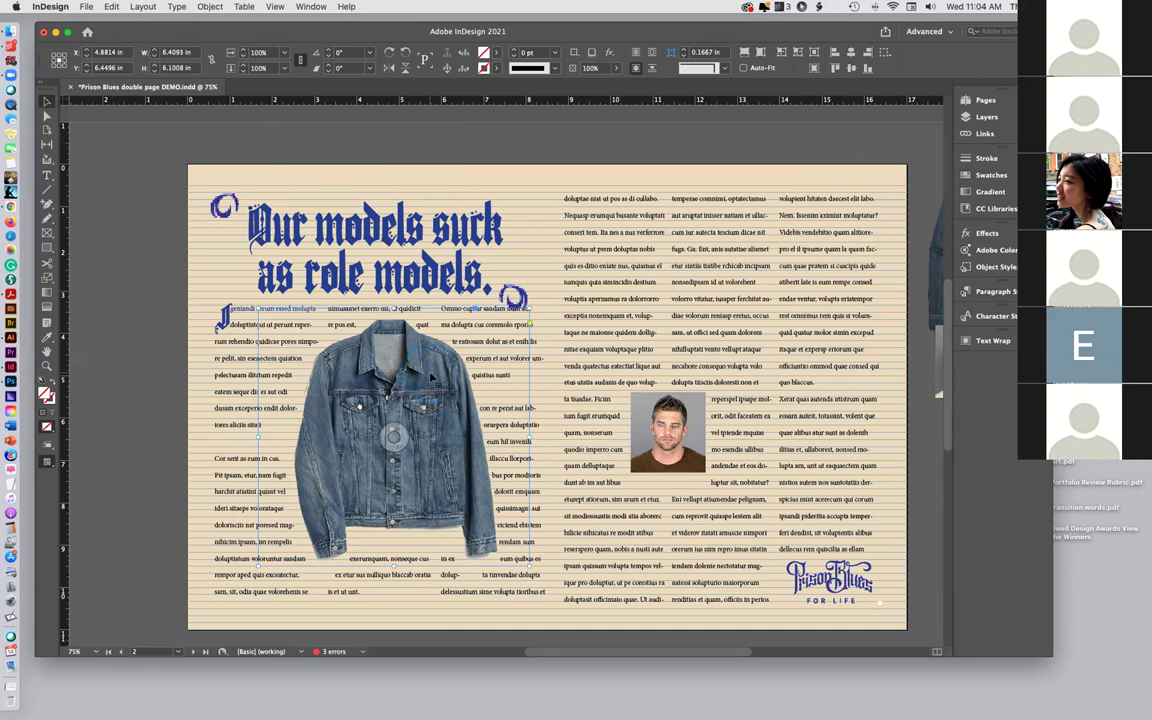
click(99, 152)
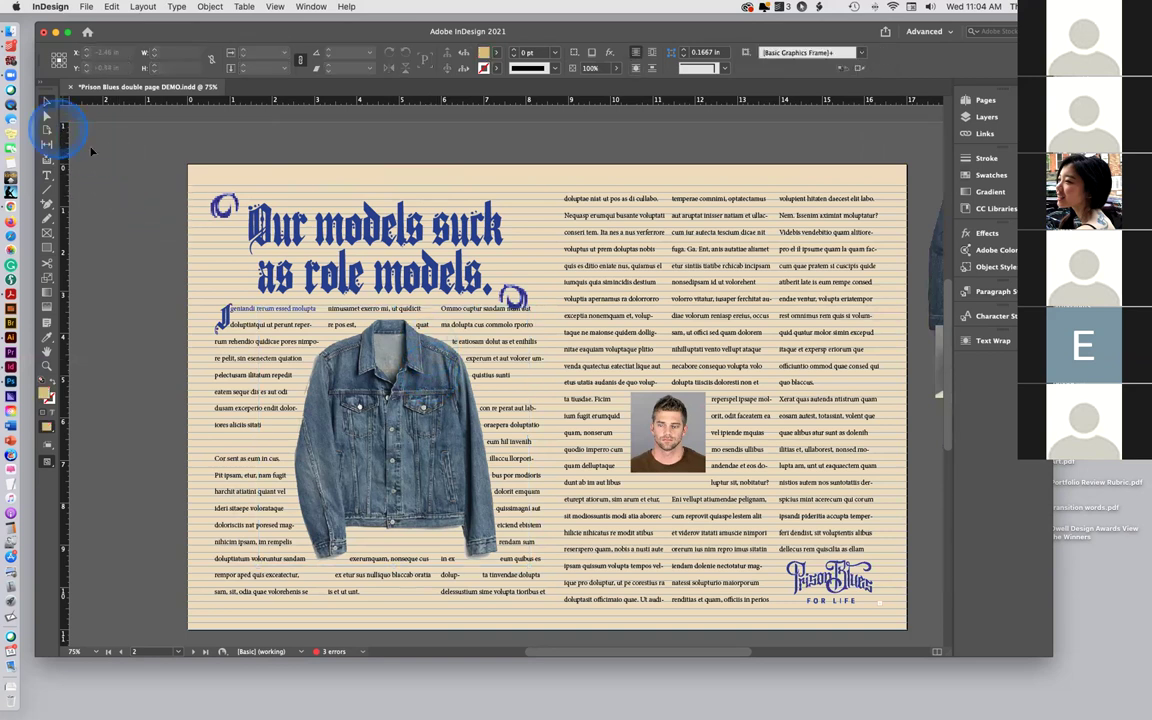
click(750, 335)
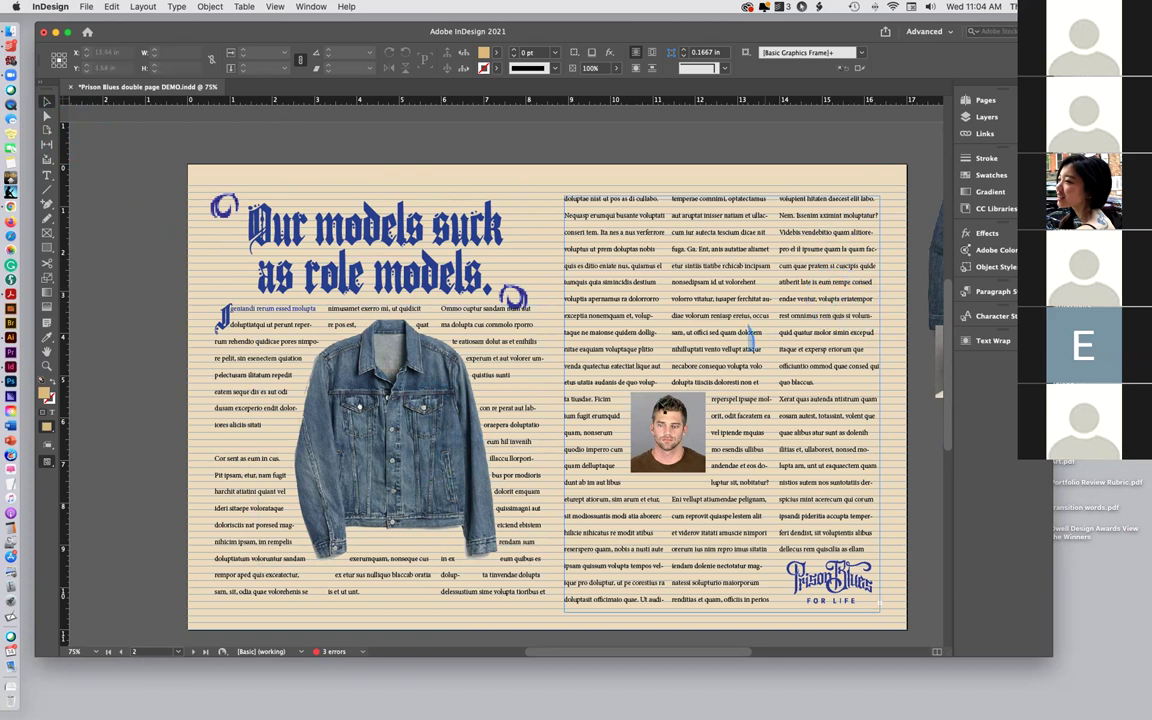